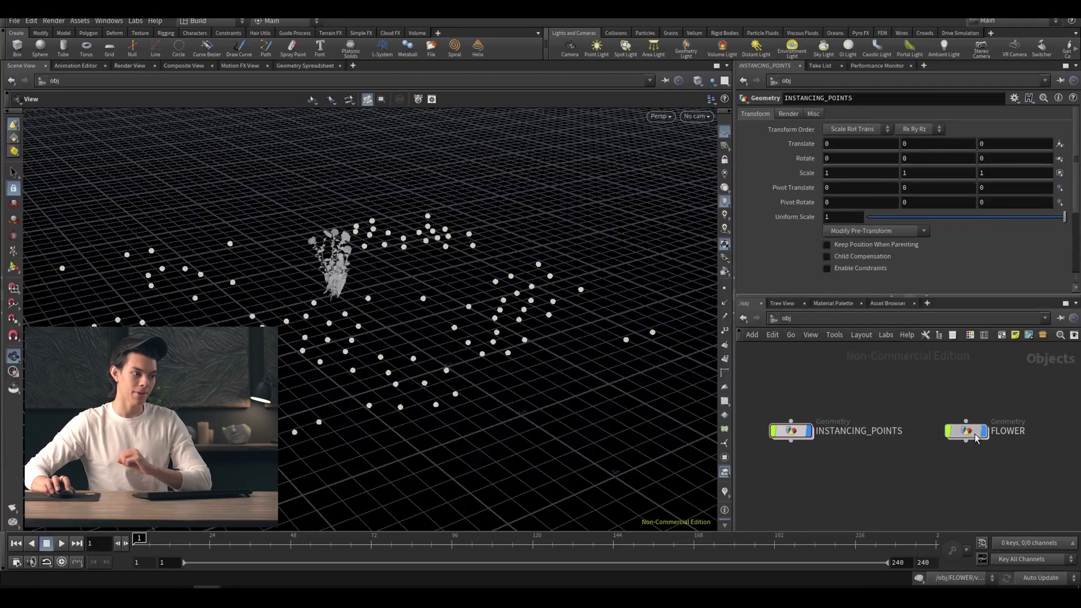
# Enter the FLOWER geometry network, display the transform1 node and frame the flower to inspect it.
pyautogui.doubleClick(966, 430)
pyautogui.scroll(5, 896, 410)
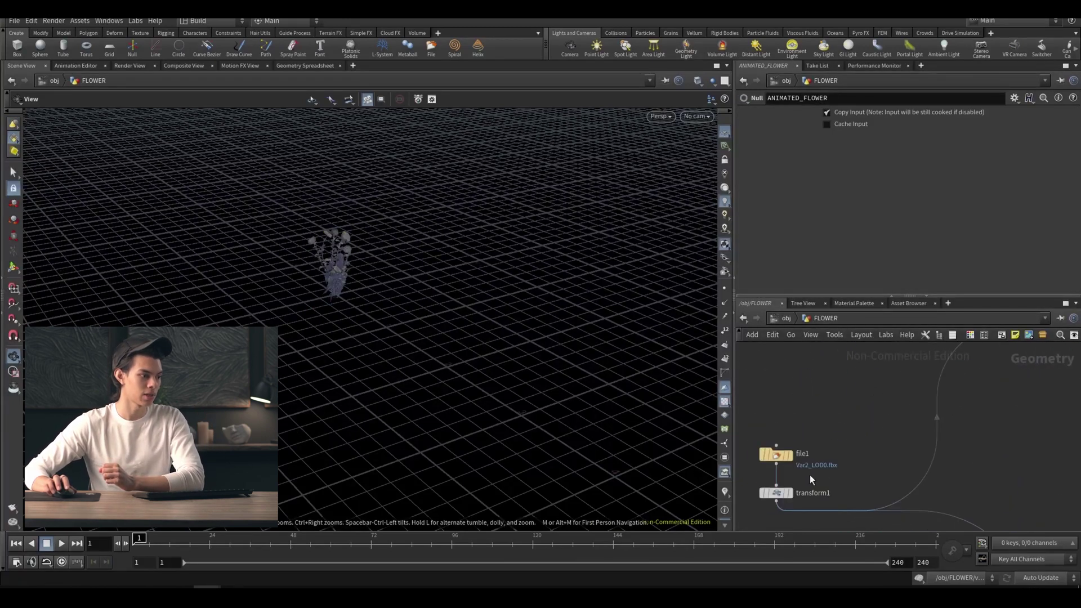
pyautogui.click(793, 500)
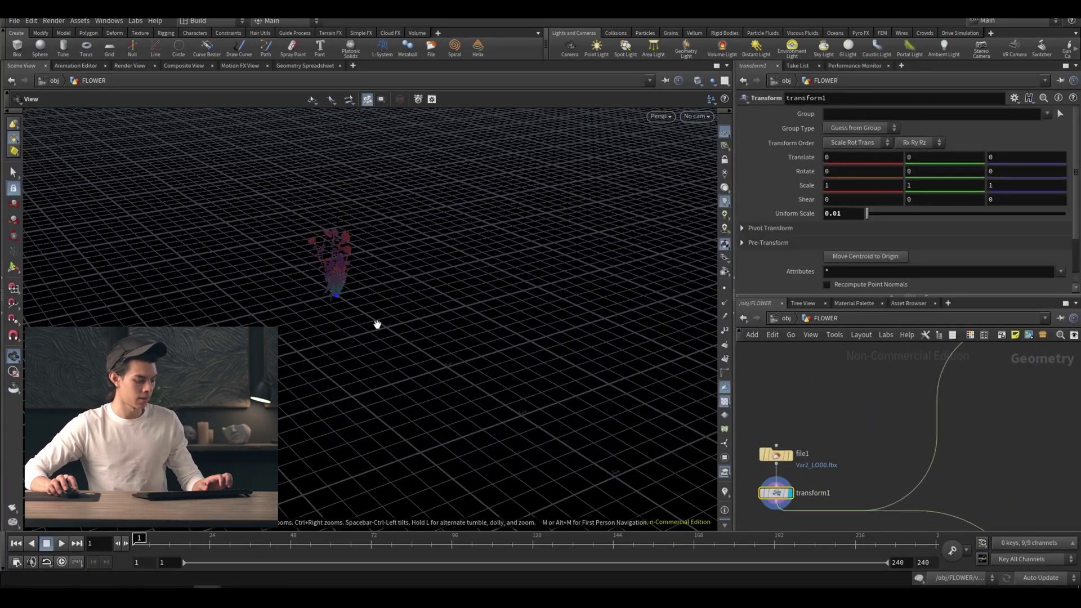
pyautogui.press('f')
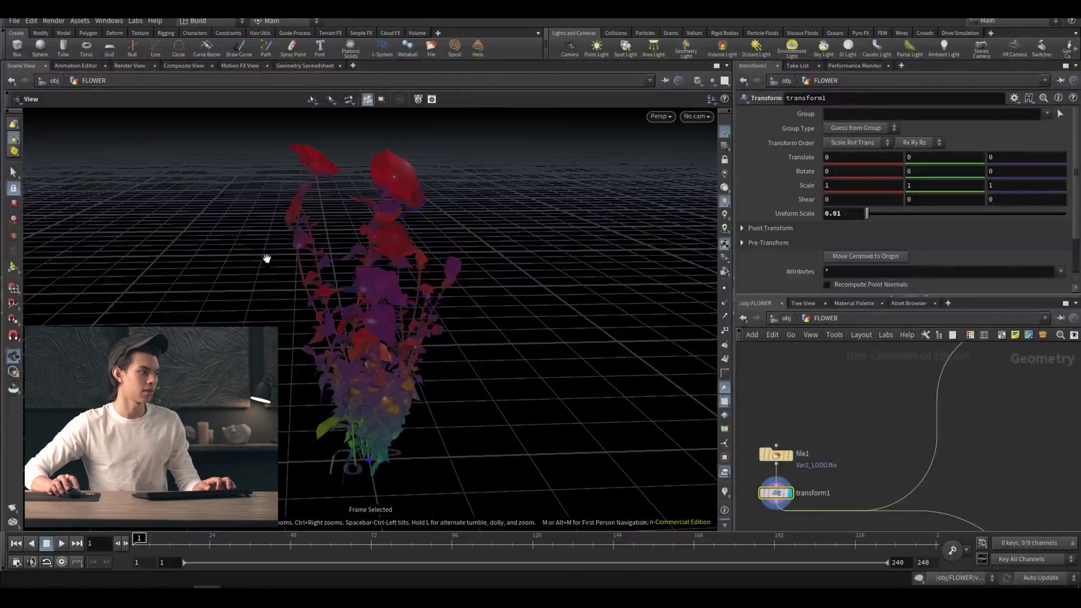
pyautogui.scroll(-3, 805, 408)
pyautogui.scroll(-3, 807, 420)
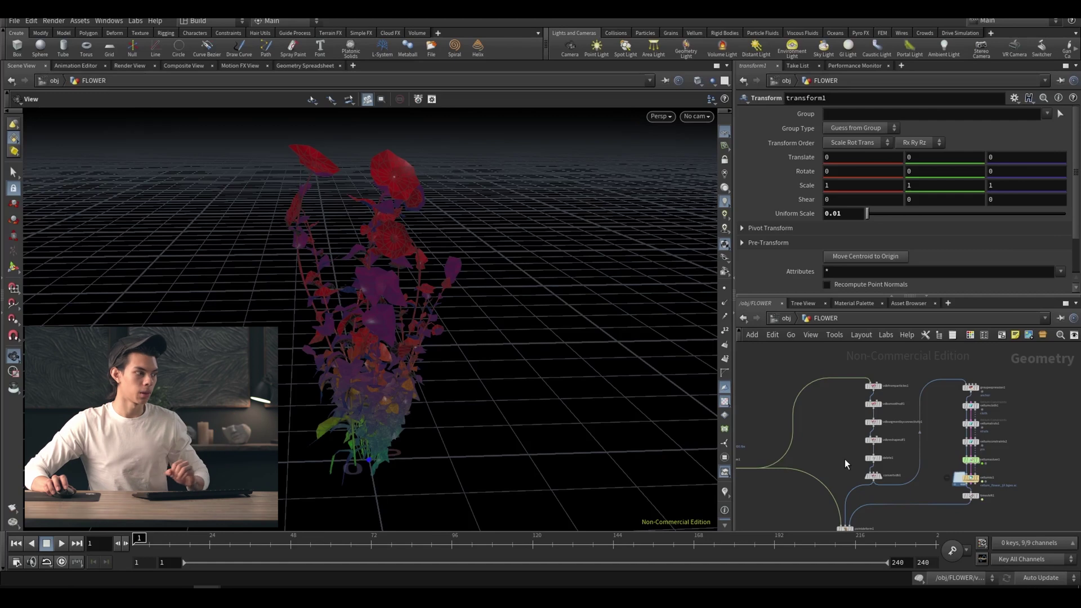
pyautogui.moveTo(387, 391); pyautogui.dragTo(470, 392)
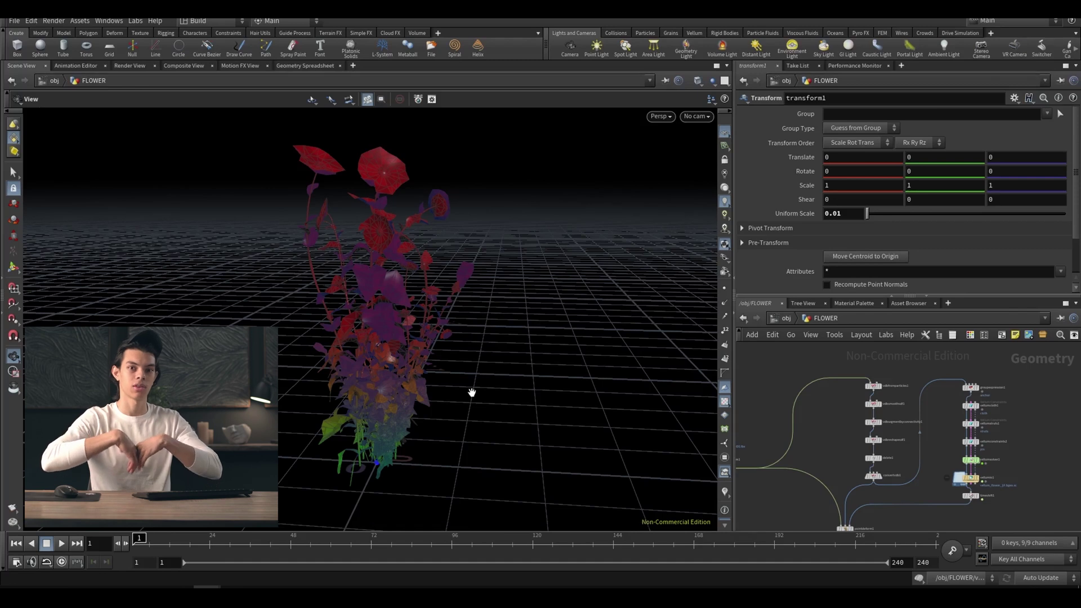
# Inspect the flower's VDB conversion by displaying the vdbfromparticles1 and vdbsmoothsdf1 nodes in turn.
pyautogui.scroll(3, 887, 394)
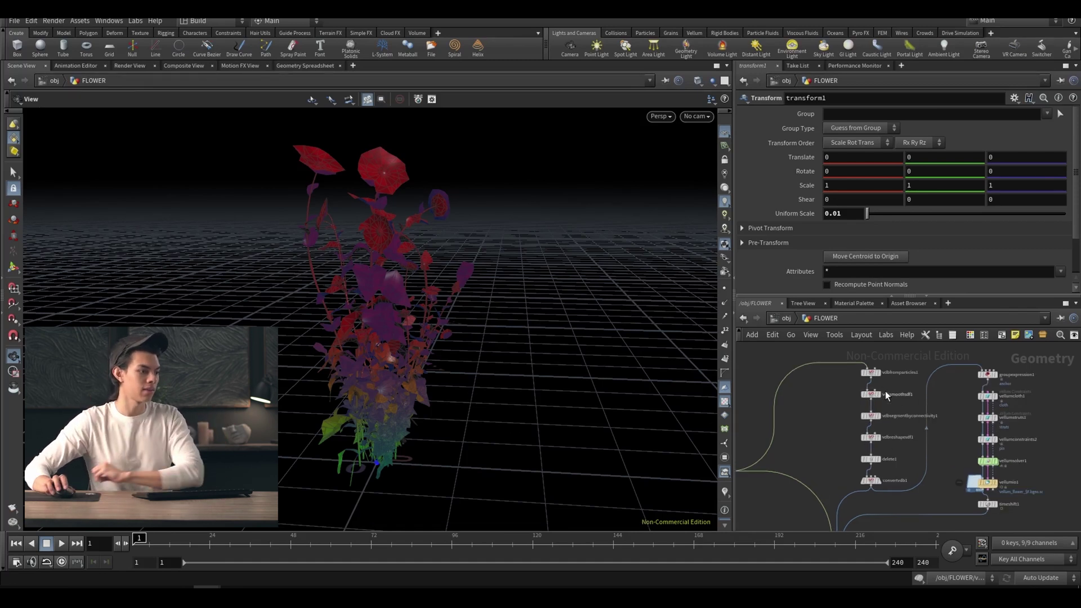
pyautogui.click(886, 377)
pyautogui.click(870, 373)
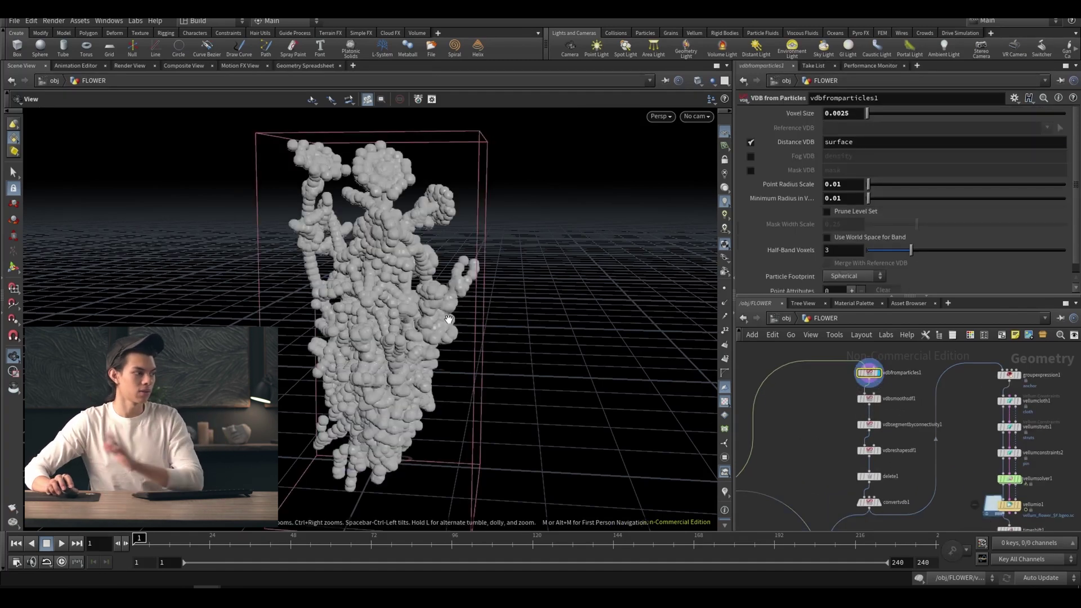
pyautogui.scroll(2, 891, 398)
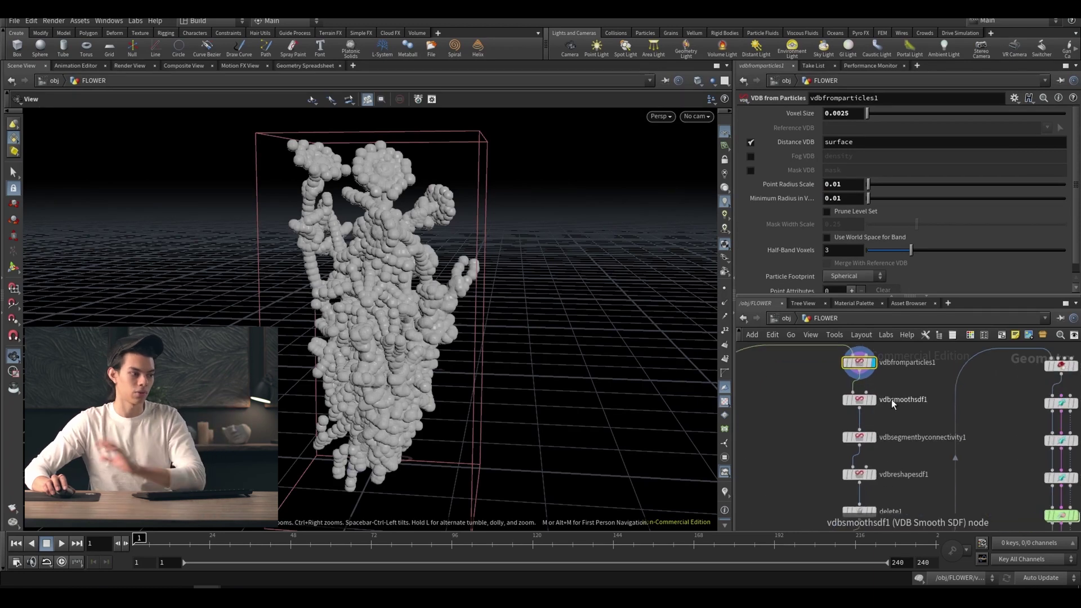
pyautogui.click(872, 399)
pyautogui.scroll(-2, 907, 397)
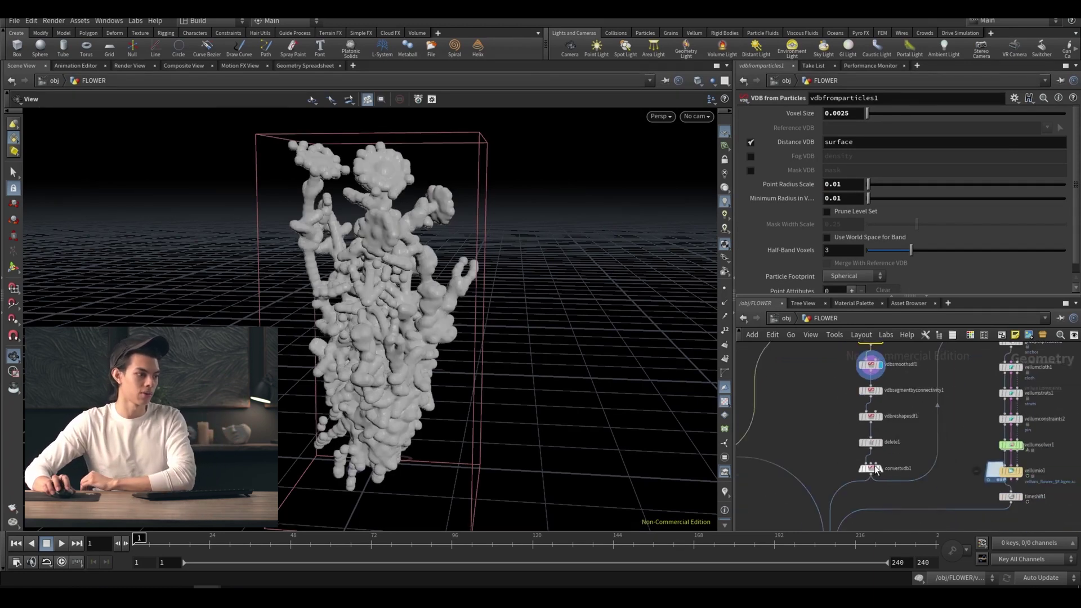
# Display the convertvdb1 node and inspect the polygon mesh it generates from all sides.
pyautogui.click(886, 471)
pyautogui.click(871, 468)
pyautogui.moveTo(422, 338); pyautogui.dragTo(460, 337)
# Display the groupexpression1 node and inspect the anchor group at the base of the mesh.
pyautogui.moveTo(904, 403); pyautogui.dragTo(847, 451, button='middle')
pyautogui.scroll(2, 901, 416)
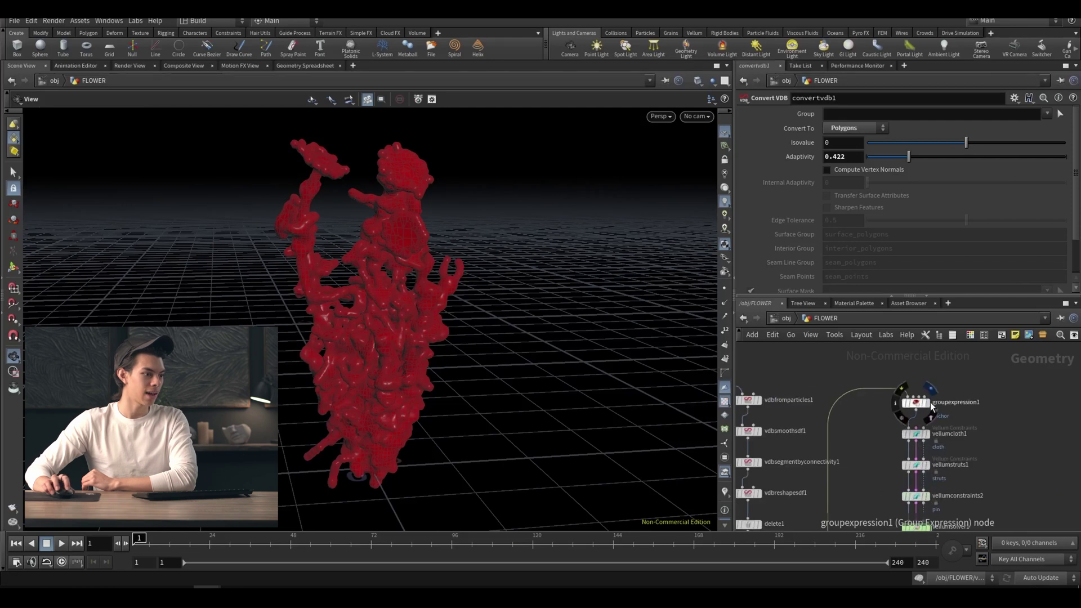
pyautogui.click(916, 403)
pyautogui.moveTo(410, 357); pyautogui.dragTo(432, 412)
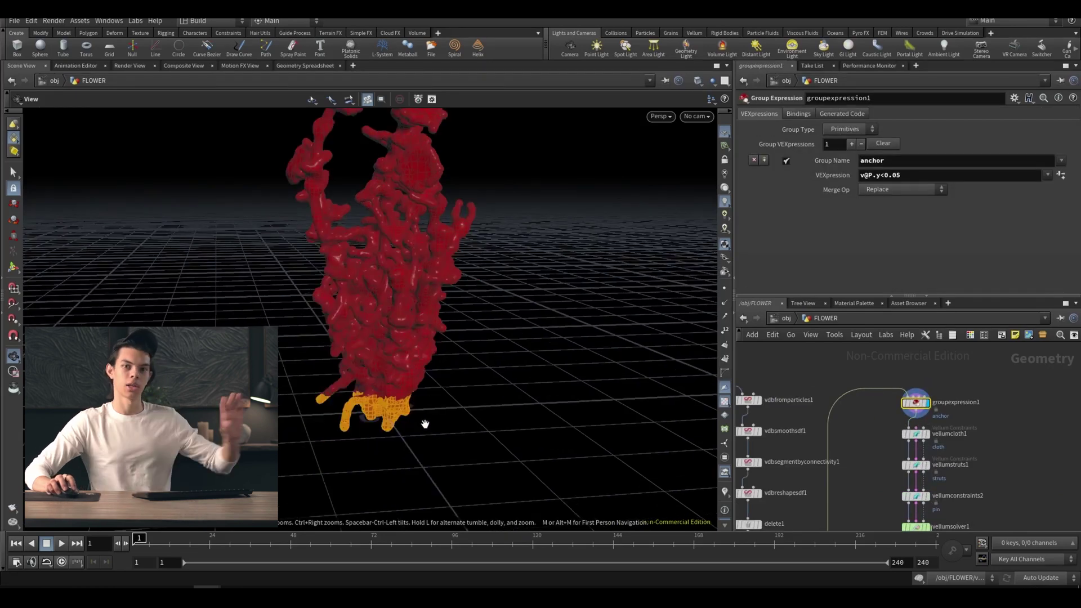
pyautogui.scroll(1, 943, 427)
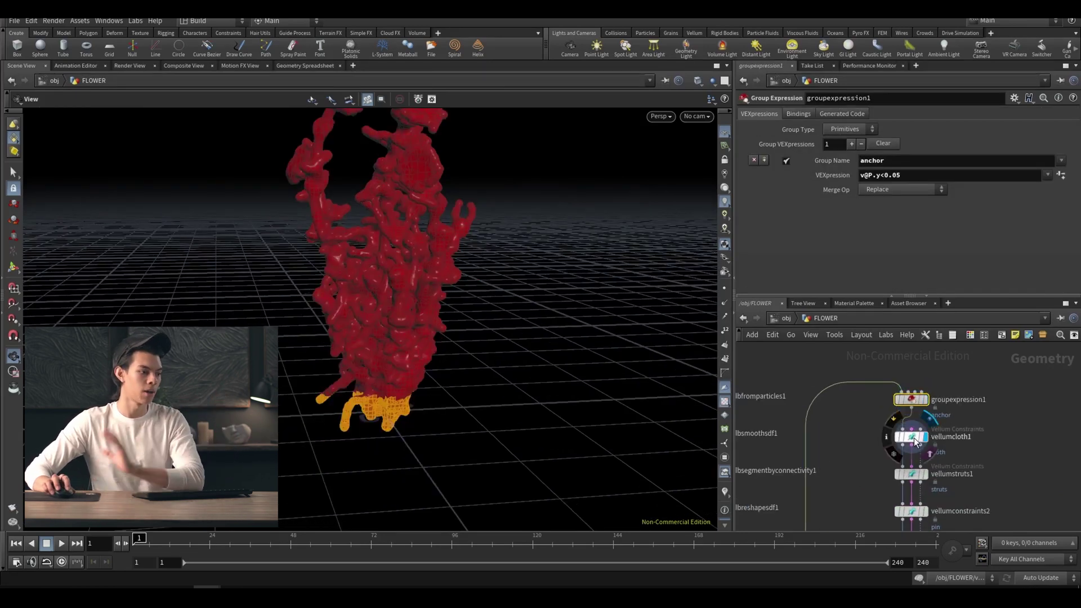
# Display the vellumcloth1 and vellumstruts1 nodes and review the struts' stretch settings.
pyautogui.click(911, 437)
pyautogui.moveTo(986, 489); pyautogui.dragTo(977, 439, button='middle')
pyautogui.click(914, 427)
pyautogui.scroll(-3, 813, 275)
pyautogui.scroll(-5, 813, 272)
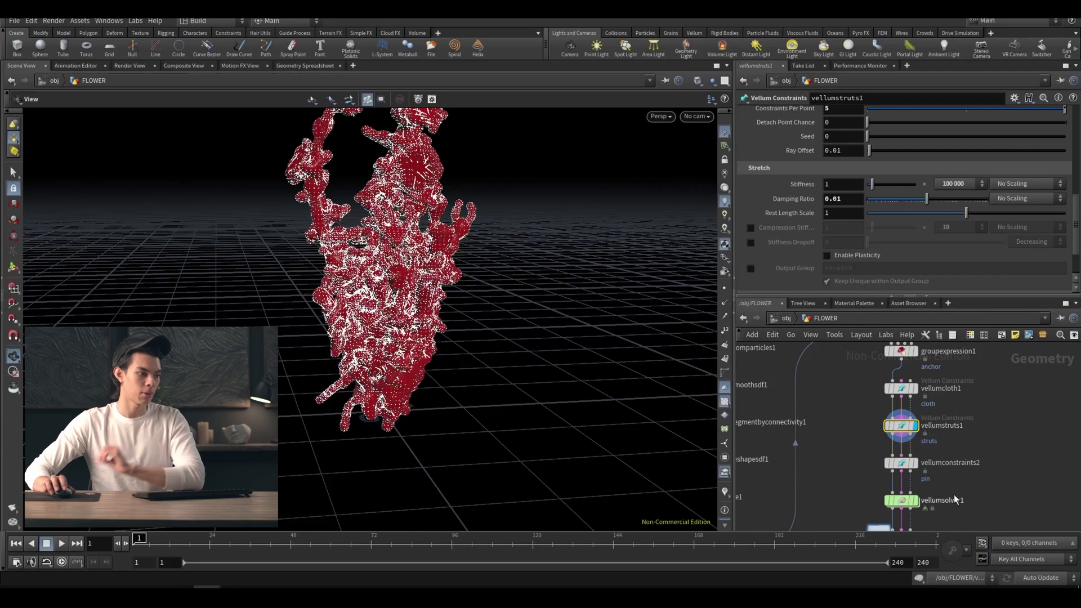
# Display the vellumconstraints2 pin node and the vellumsolver1 node, and review the solver's force settings.
pyautogui.click(901, 462)
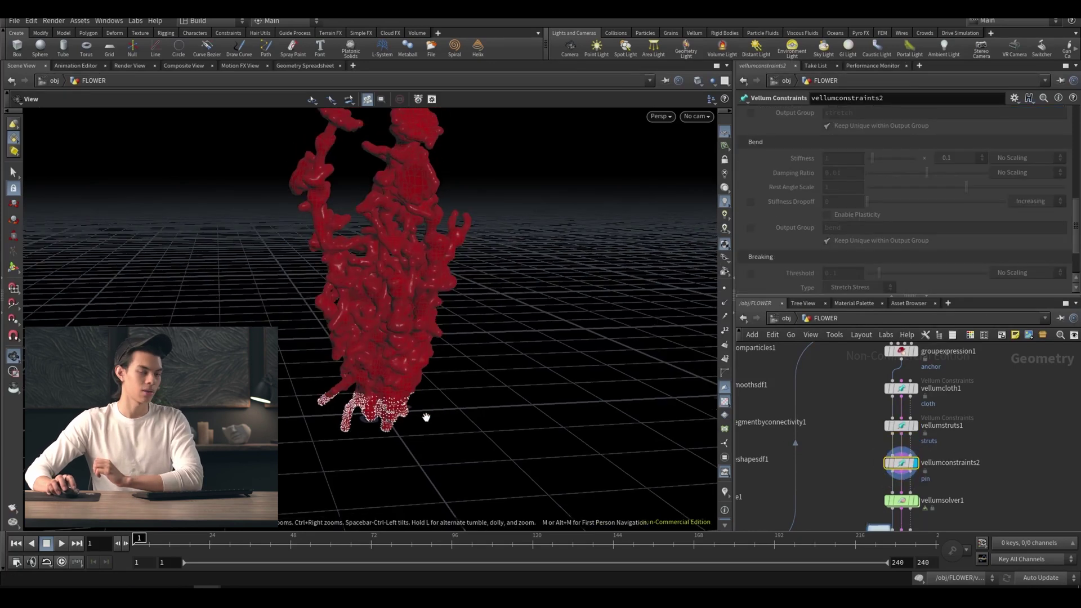
pyautogui.moveTo(920, 502); pyautogui.dragTo(915, 469, button='middle')
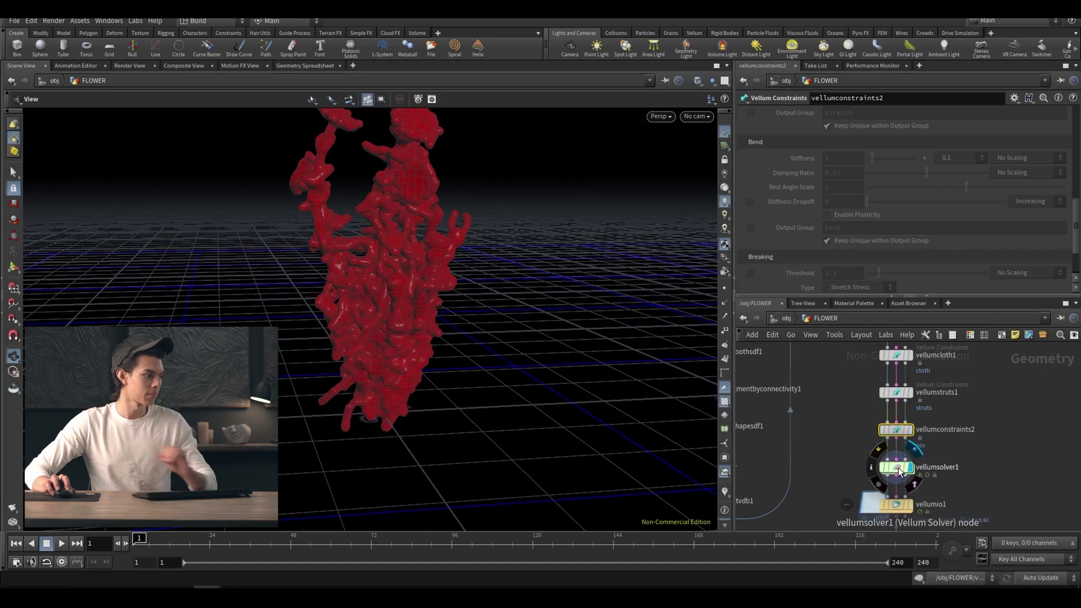
pyautogui.click(899, 469)
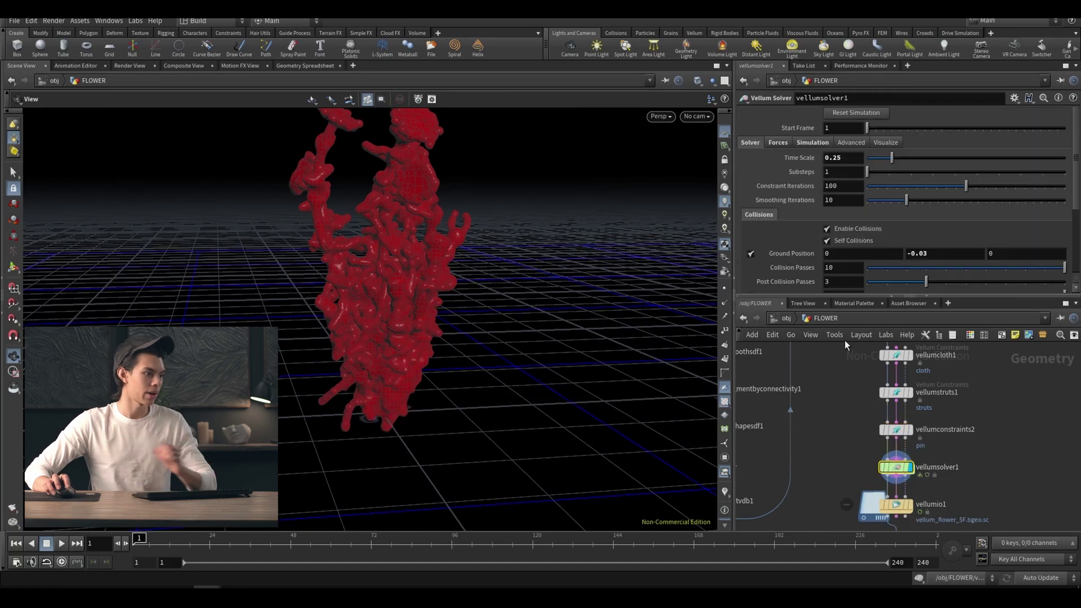
pyautogui.click(782, 148)
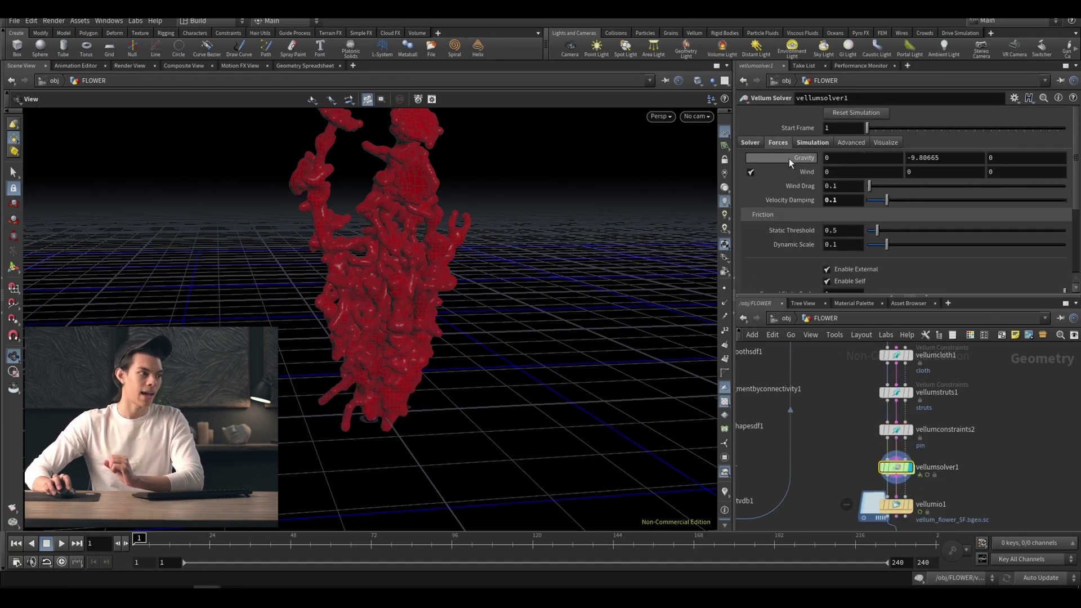
pyautogui.moveTo(998, 455); pyautogui.dragTo(994, 408, button='middle')
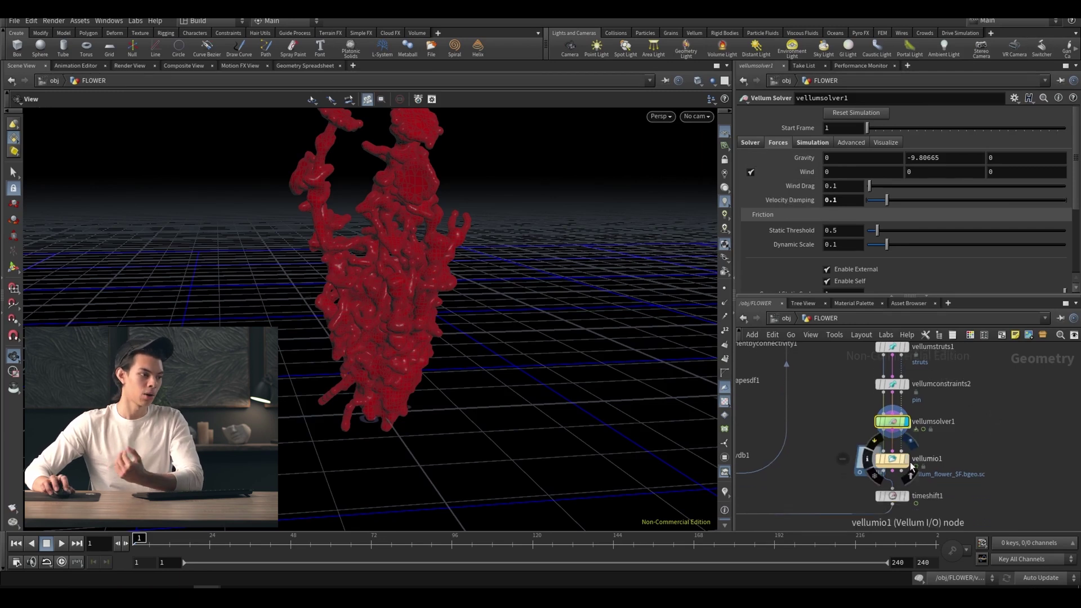
# Display the vellumio1 node and play its cached flower simulation, stopping partway through.
pyautogui.click(892, 458)
pyautogui.press('Up')
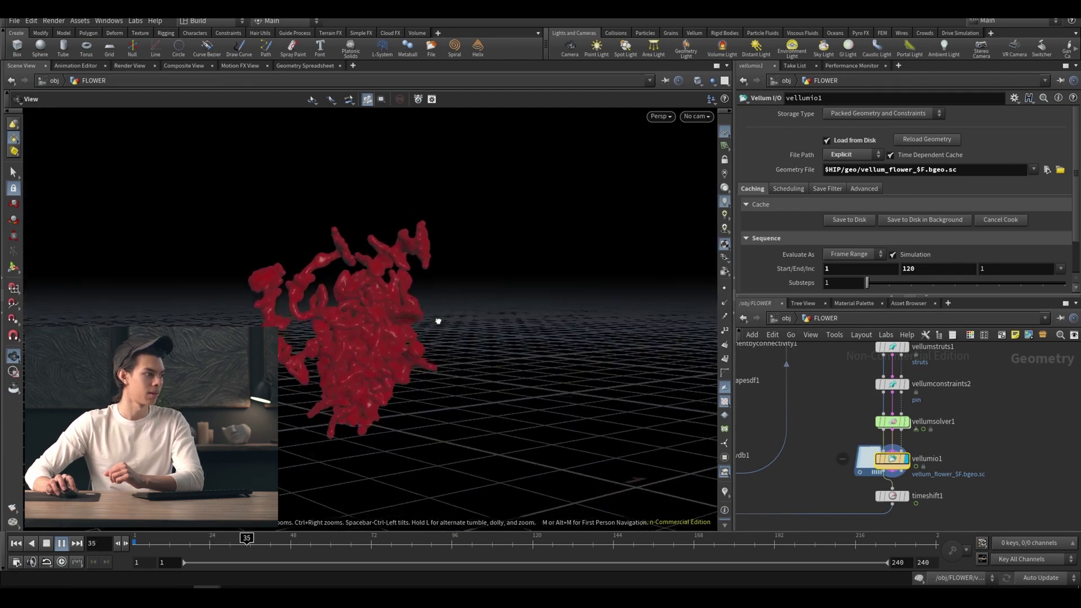
pyautogui.press('Up')
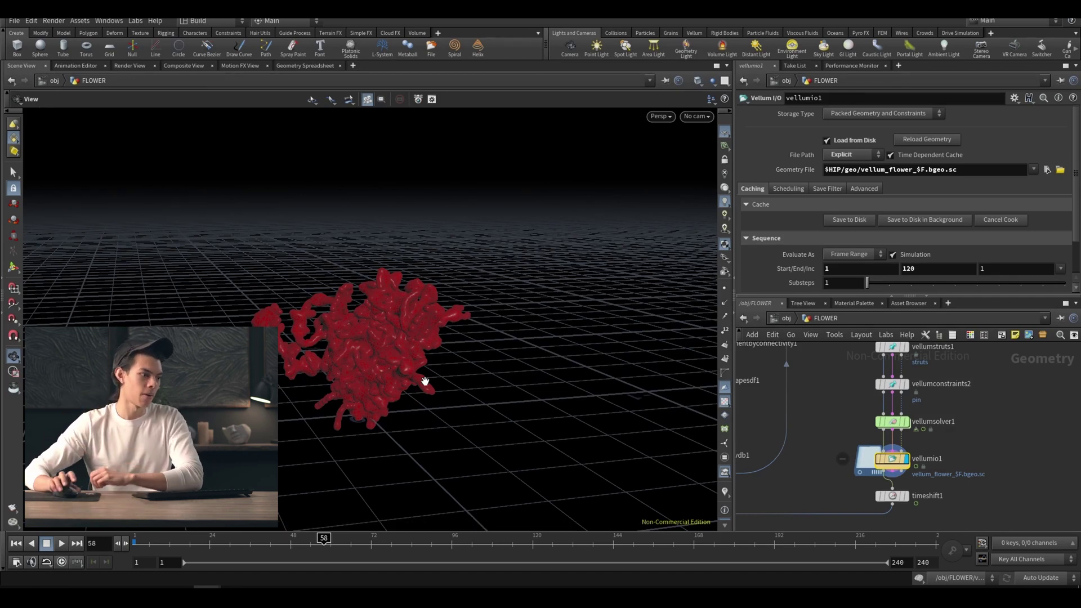
# Display the pointdeform1 node and play the deformed flower animation from the start while viewing it from several angles.
pyautogui.scroll(-3, 944, 434)
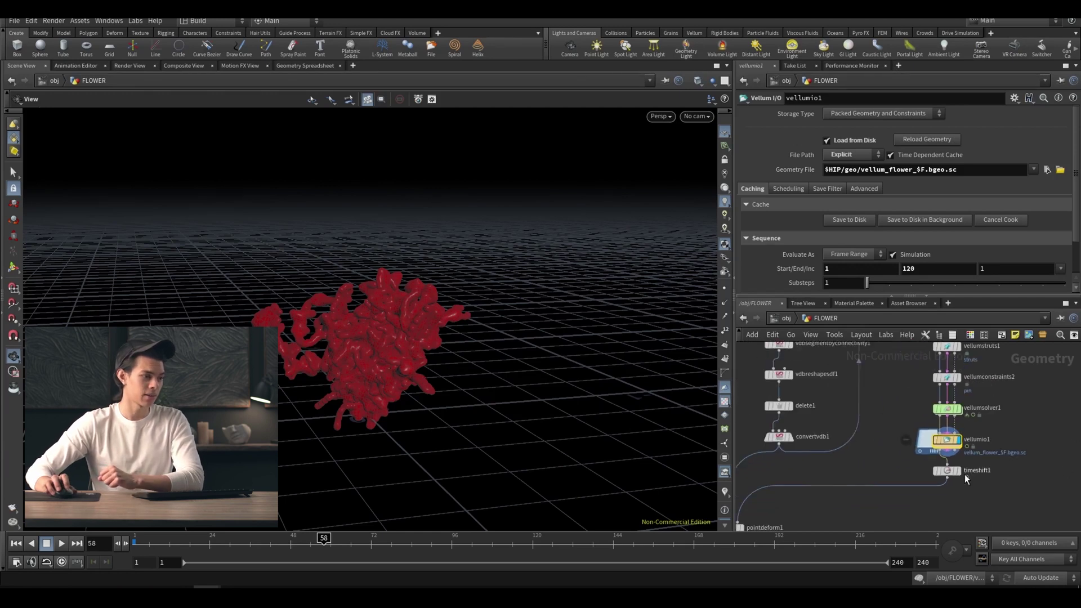
pyautogui.scroll(-3, 965, 474)
pyautogui.click(829, 454)
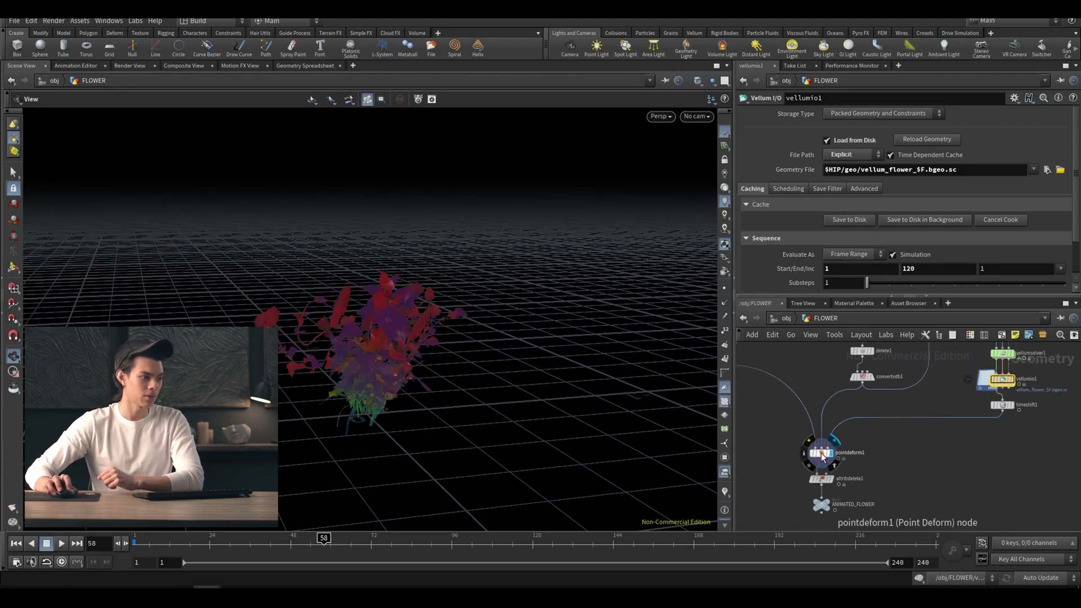
pyautogui.click(181, 543)
pyautogui.click(61, 544)
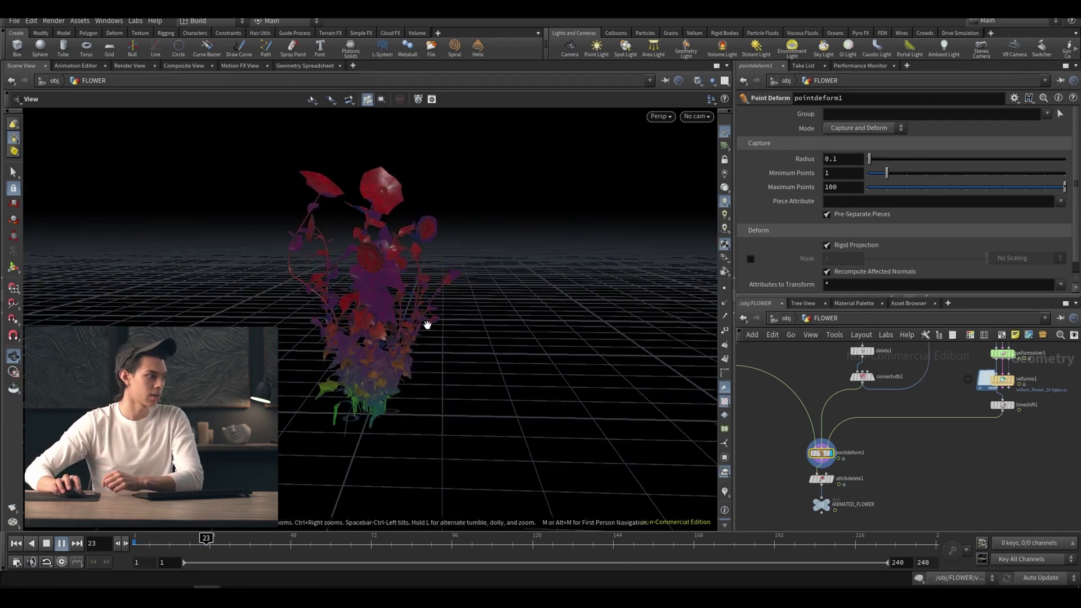
pyautogui.moveTo(444, 294); pyautogui.dragTo(491, 293)
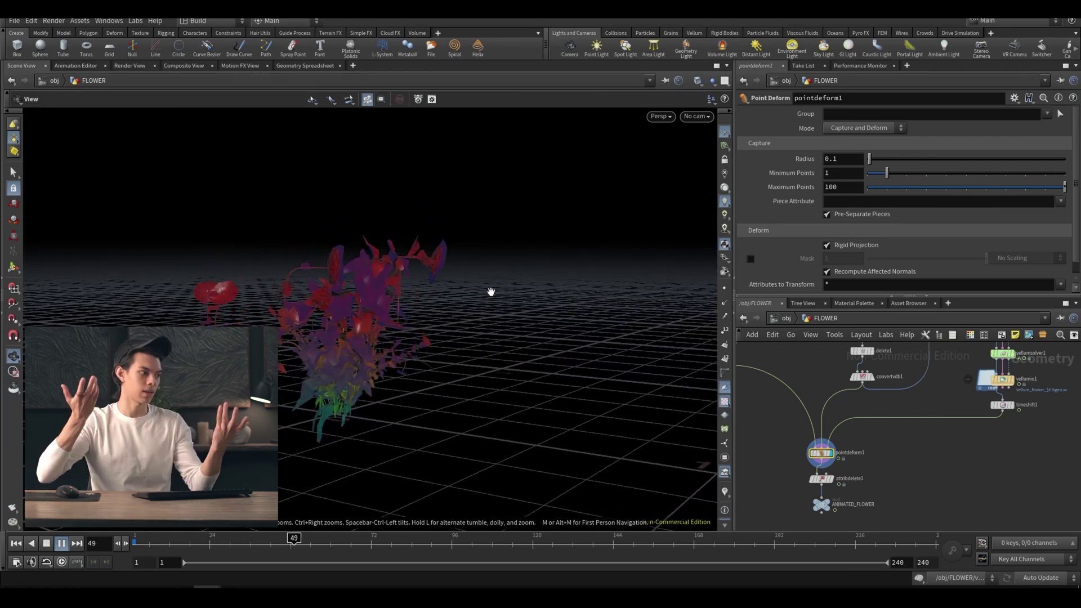
pyautogui.moveTo(415, 291); pyautogui.dragTo(363, 329)
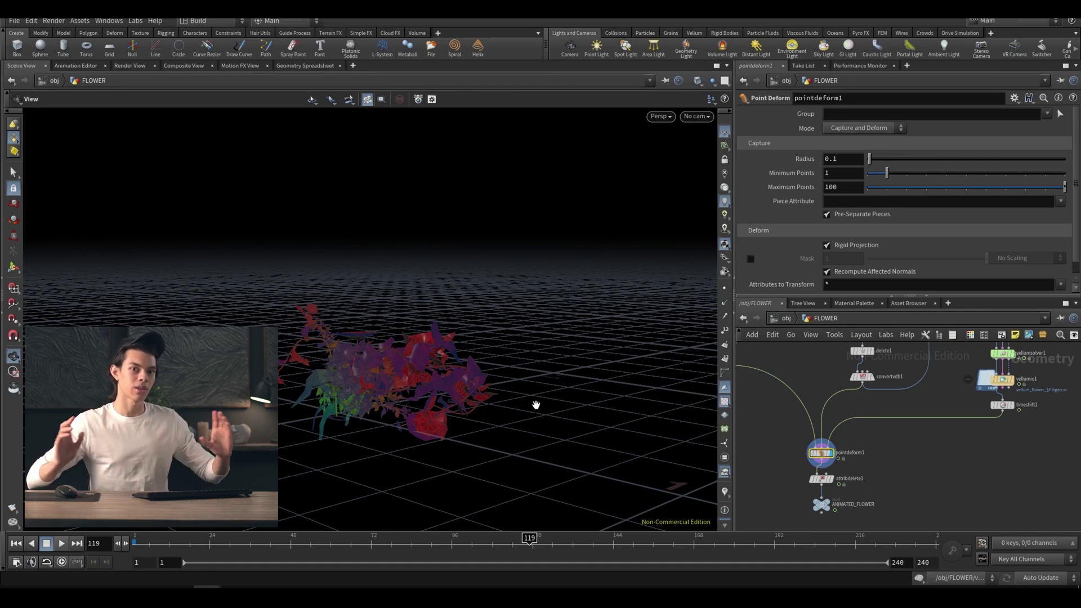
# Scrub the deformed flower animation back toward the start and go to frame 120.
pyautogui.moveTo(528, 542); pyautogui.dragTo(114, 558)
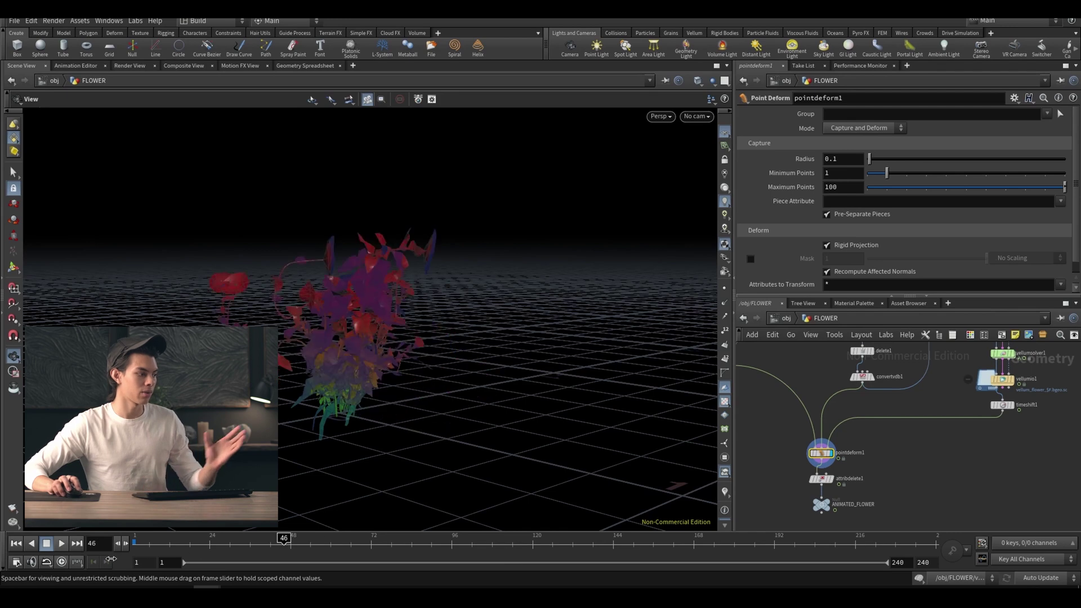
pyautogui.click(533, 541)
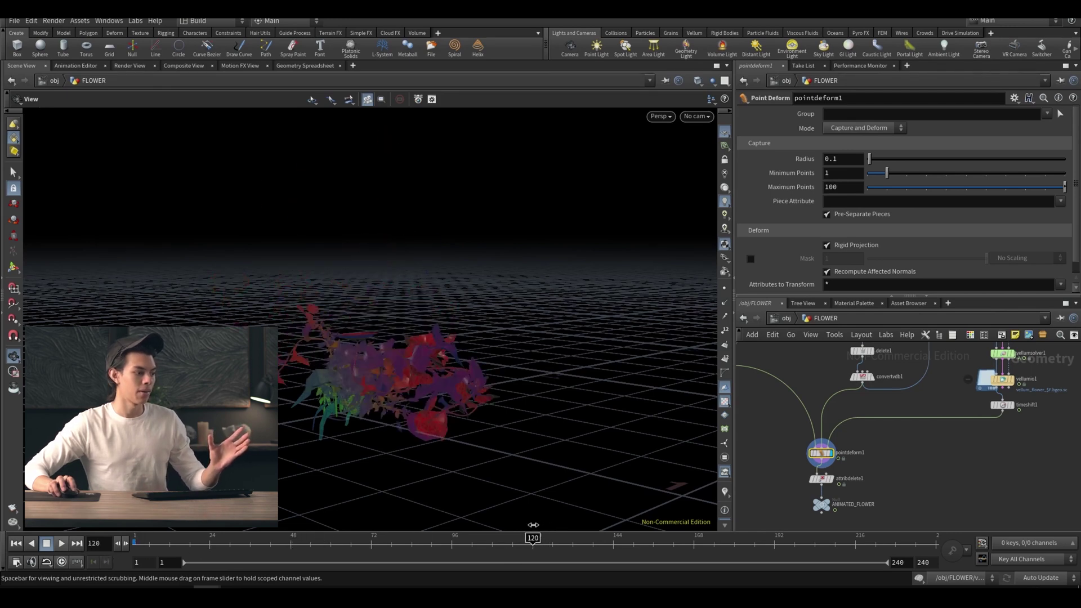
pyautogui.moveTo(533, 525); pyautogui.dragTo(530, 527)
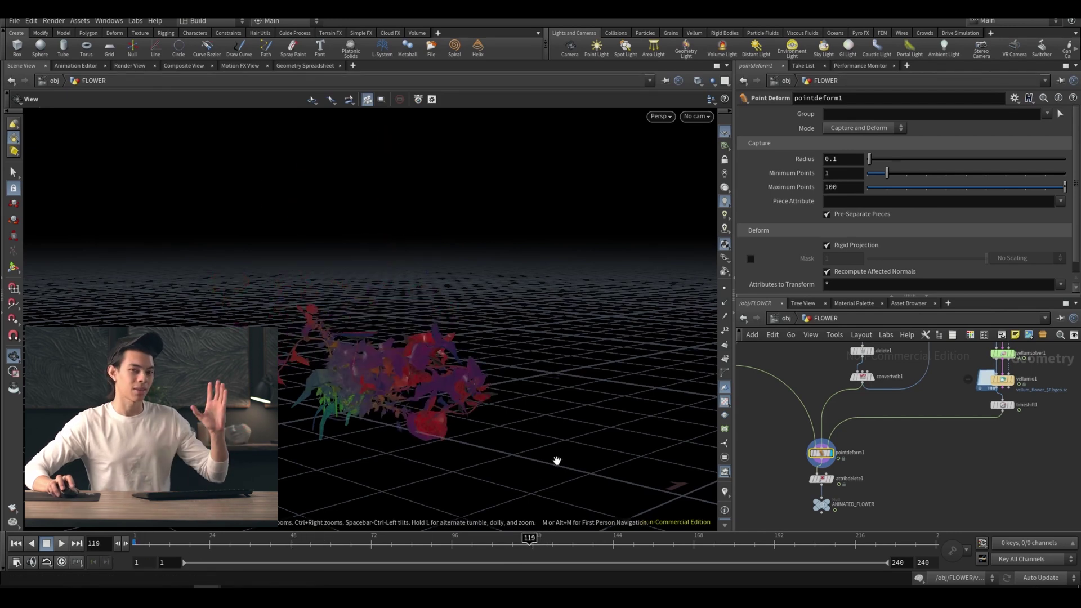
pyautogui.click(533, 550)
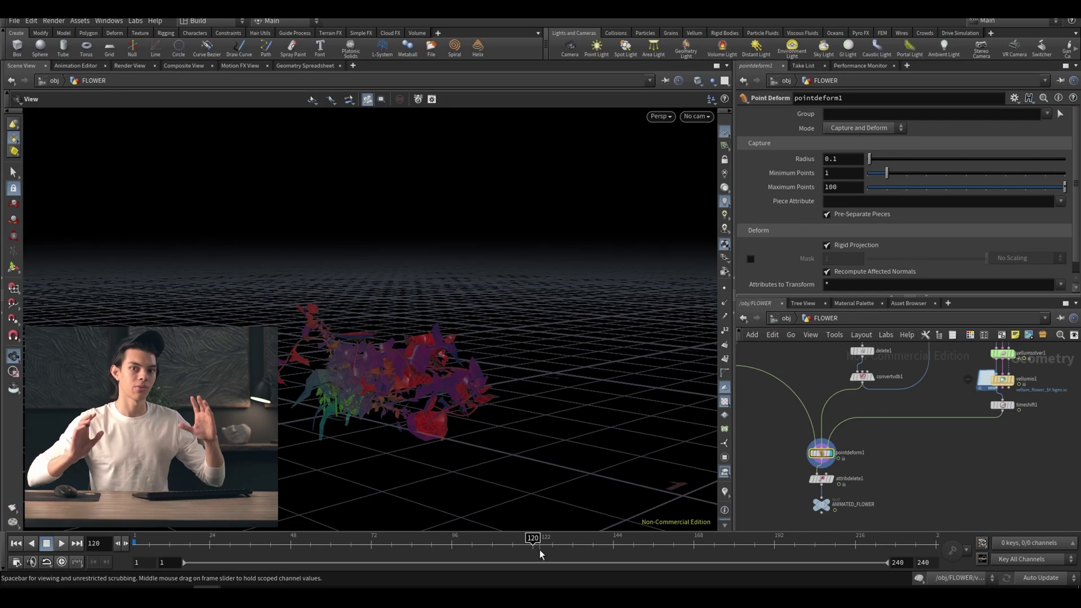
# Display the ANIMATED_FLOWER null at the end of the network and play its animation.
pyautogui.scroll(3, 828, 490)
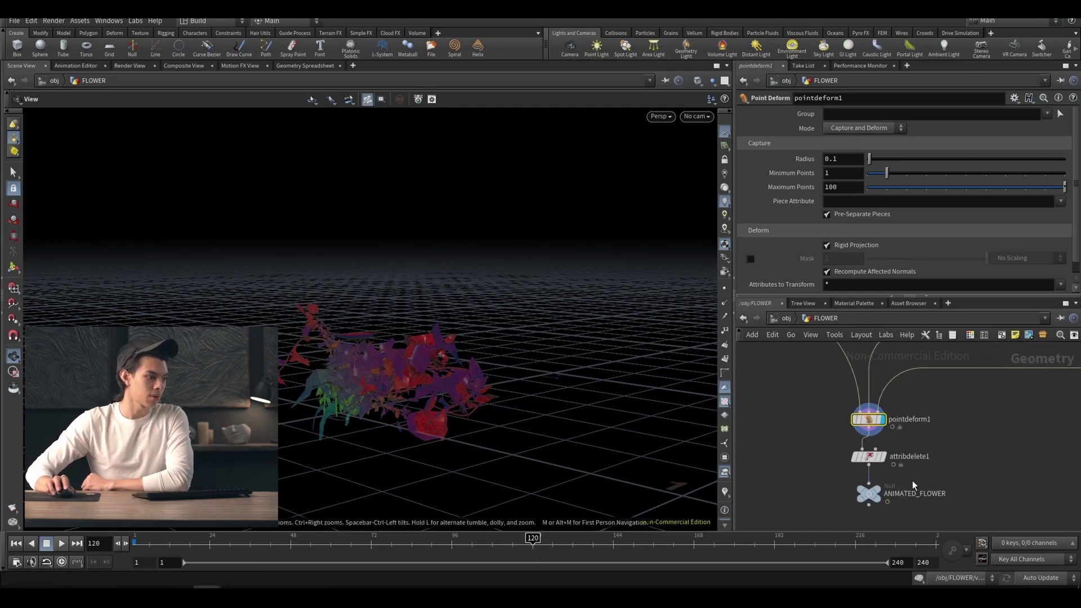
pyautogui.click(879, 496)
pyautogui.click(869, 494)
pyautogui.hotkey('ctrl', 'Left')
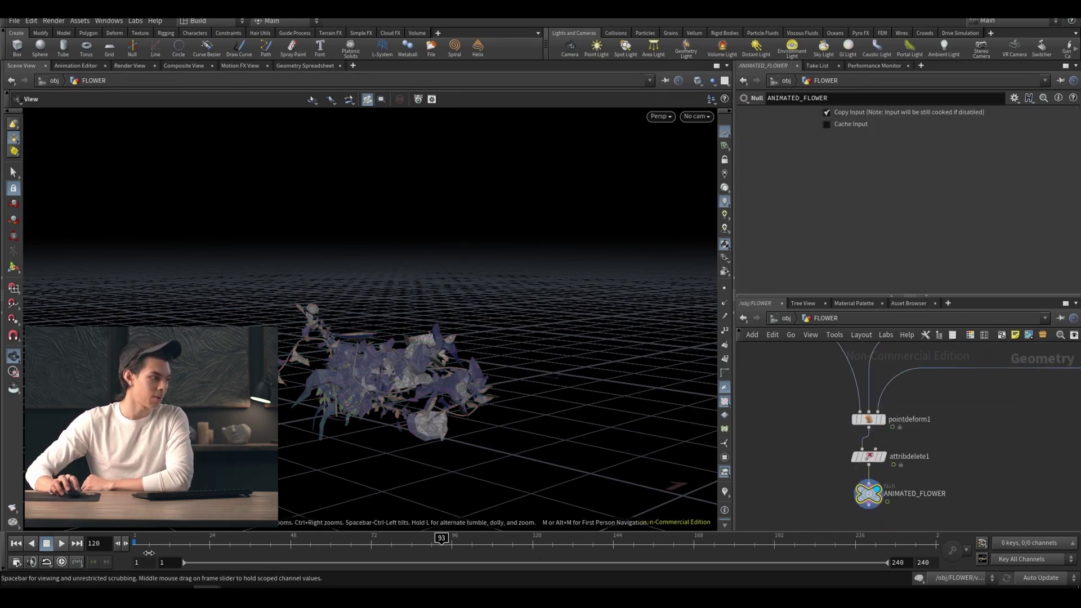
pyautogui.click(61, 543)
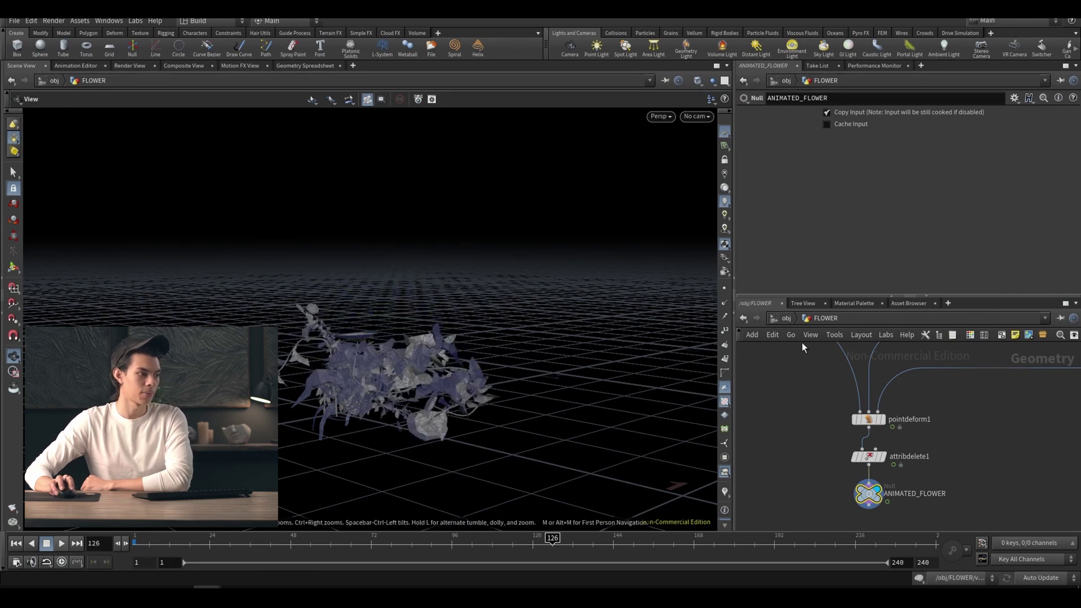
# Enter the INSTANCING_POINTS network and inspect its grid1 and attribnoise1 nodes in turn.
pyautogui.press('u')
pyautogui.doubleClick(791, 431)
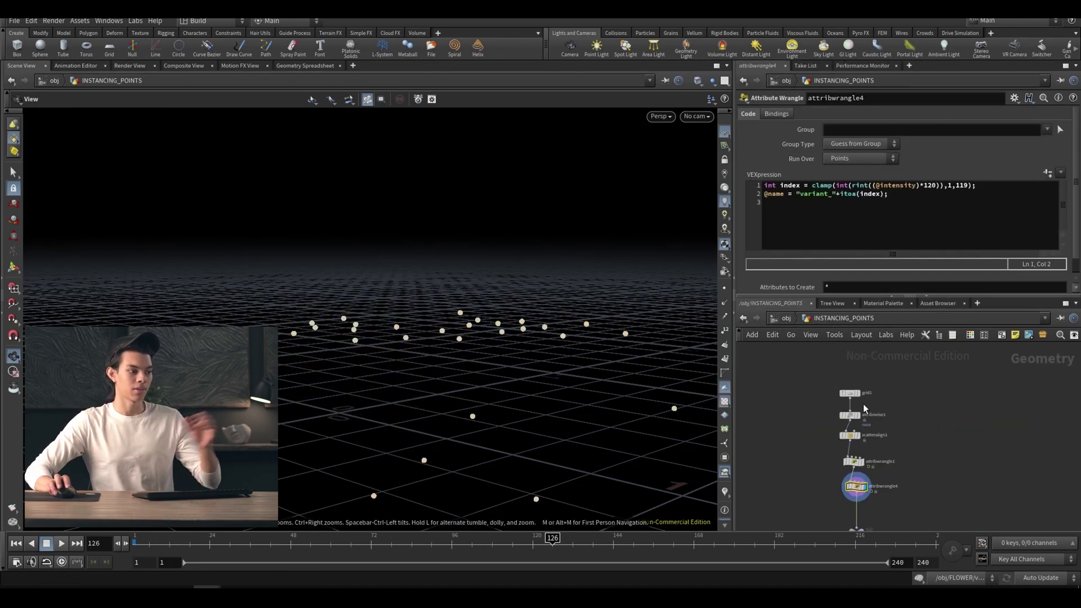
pyautogui.scroll(3, 862, 394)
pyautogui.click(858, 386)
pyautogui.click(846, 386)
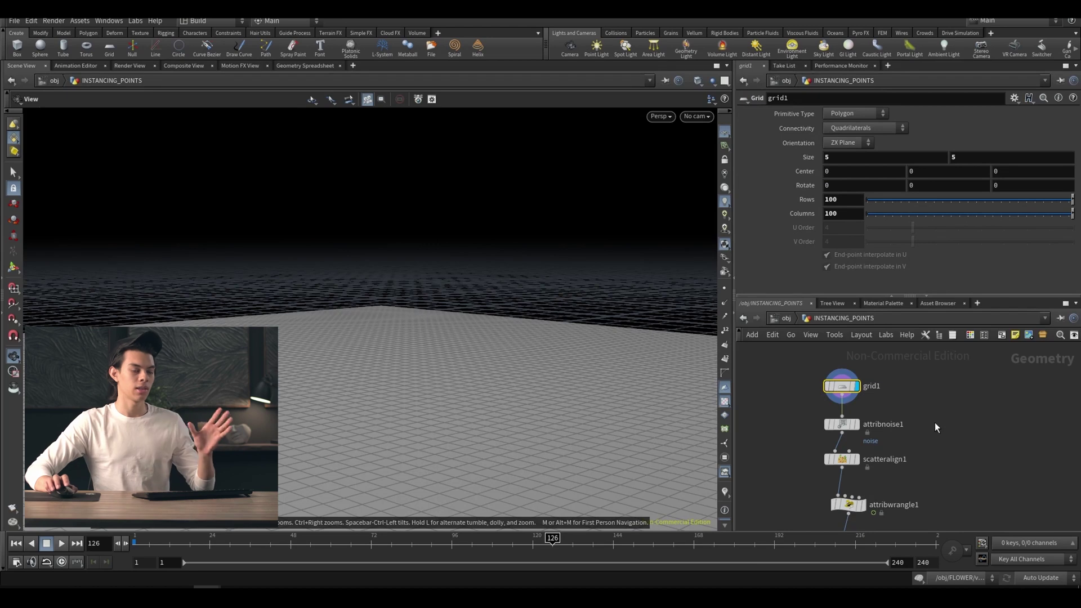
pyautogui.moveTo(475, 399); pyautogui.dragTo(398, 391)
pyautogui.click(858, 424)
pyautogui.click(843, 424)
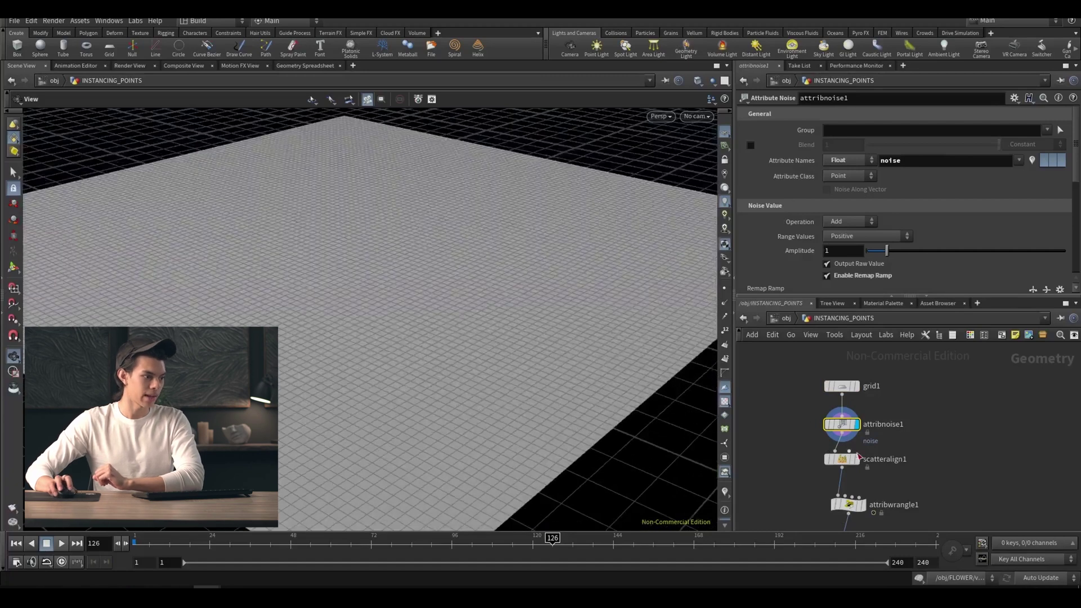
# Inspect the scatteralign1 and attribwrangle1 nodes in turn, displaying the scattered points and the wrangle's code.
pyautogui.click(856, 459)
pyautogui.click(842, 459)
pyautogui.moveTo(483, 345); pyautogui.dragTo(467, 366)
pyautogui.click(859, 504)
pyautogui.click(844, 505)
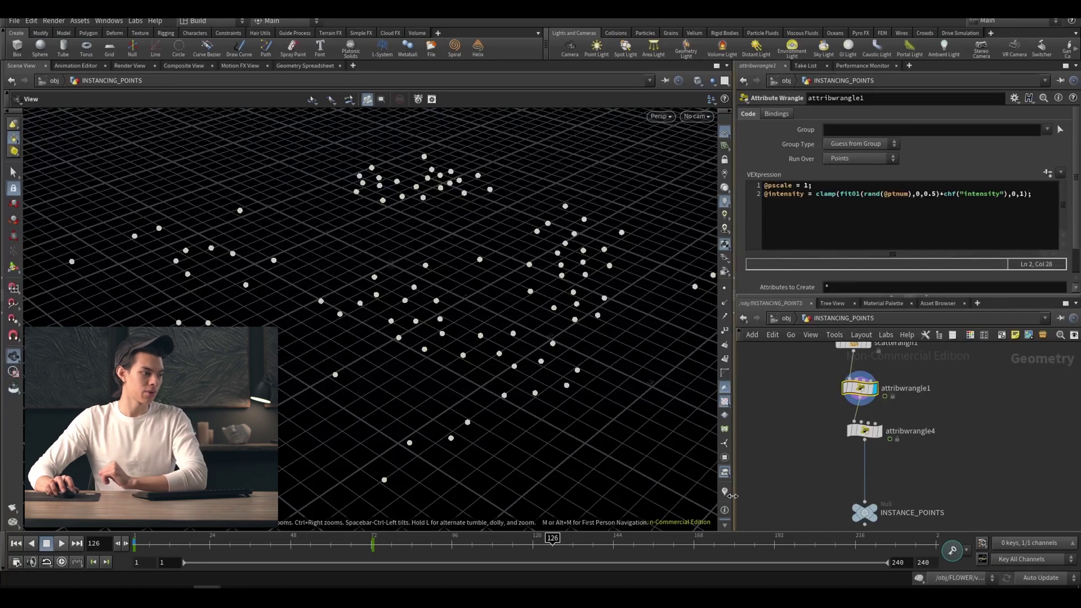
# Go to the first frame and scrub to frame 72, checking attribwrangle1's animated Intensity on the scattered points.
pyautogui.moveTo(433, 366); pyautogui.dragTo(448, 370)
pyautogui.hotkey('ctrl', 'Up')
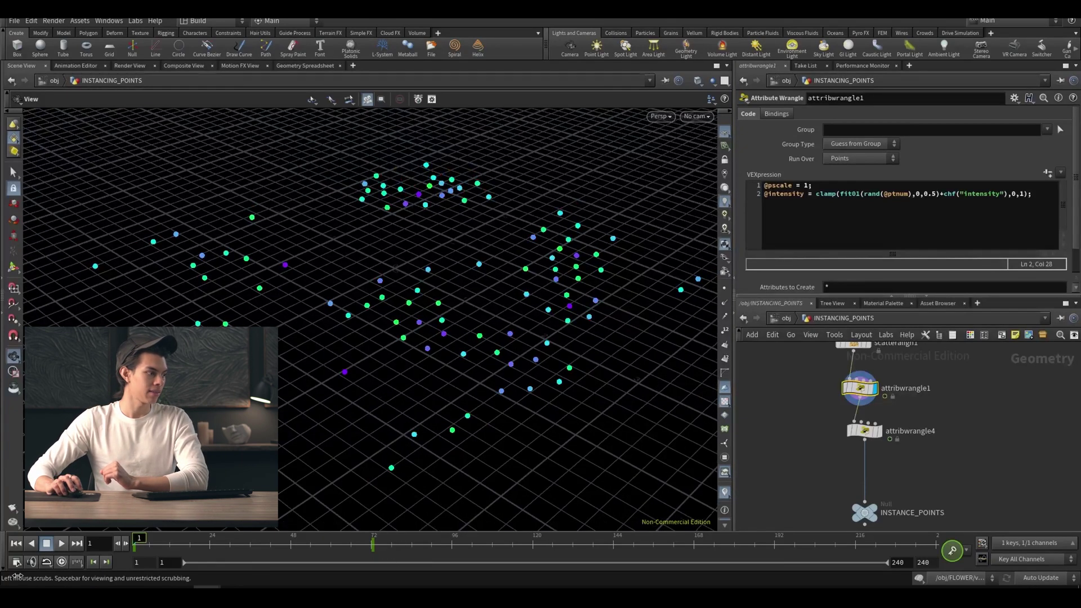
pyautogui.scroll(-2, 801, 275)
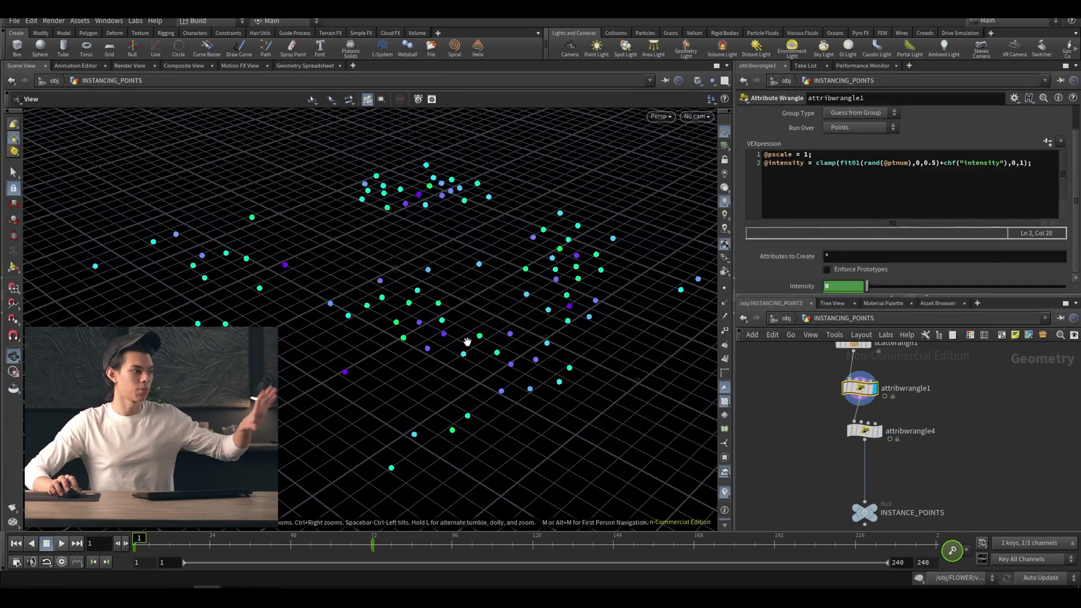
pyautogui.moveTo(238, 547); pyautogui.dragTo(373, 537)
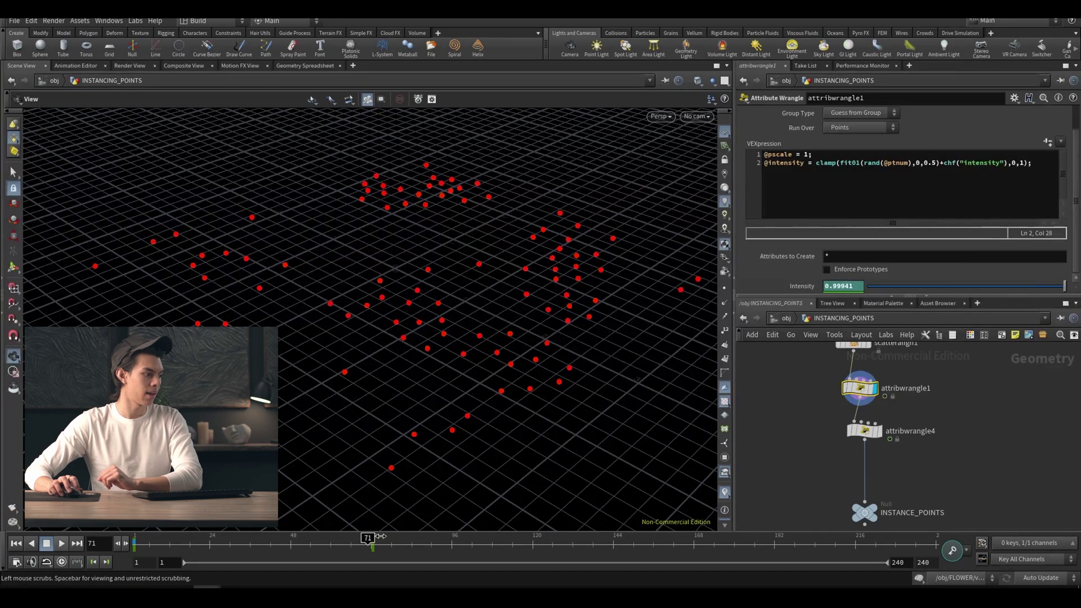
pyautogui.click(879, 435)
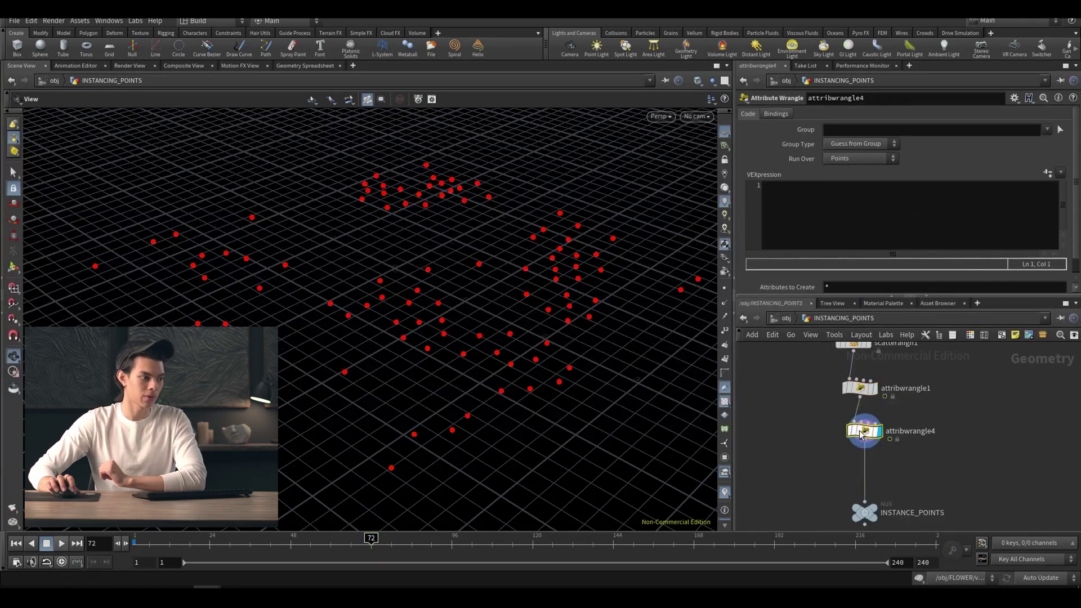
pyautogui.moveTo(887, 361)
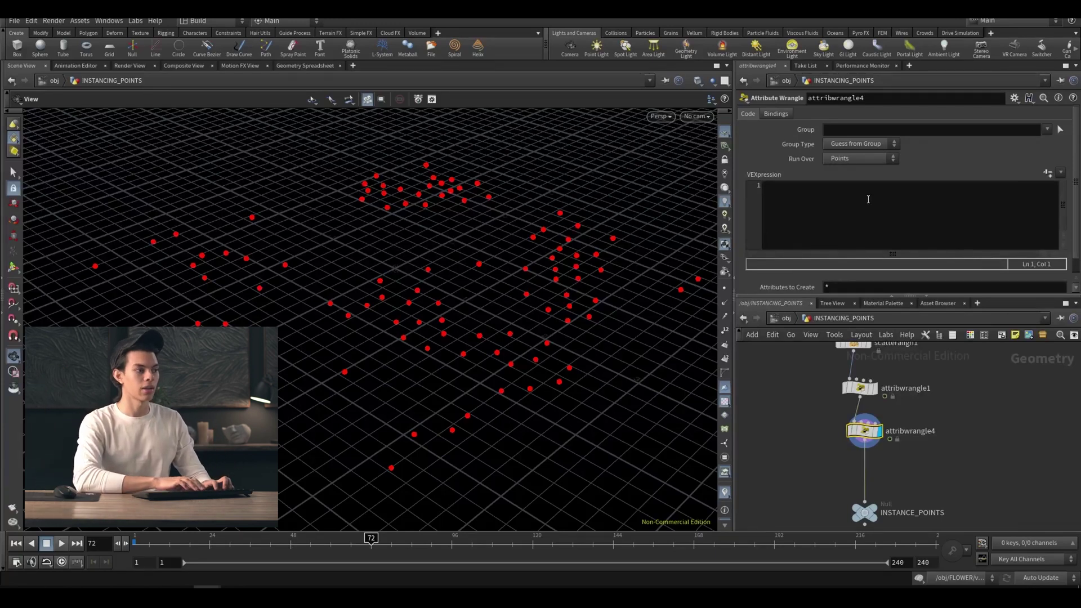
pyautogui.click(868, 199)
pyautogui.write('int index = ')
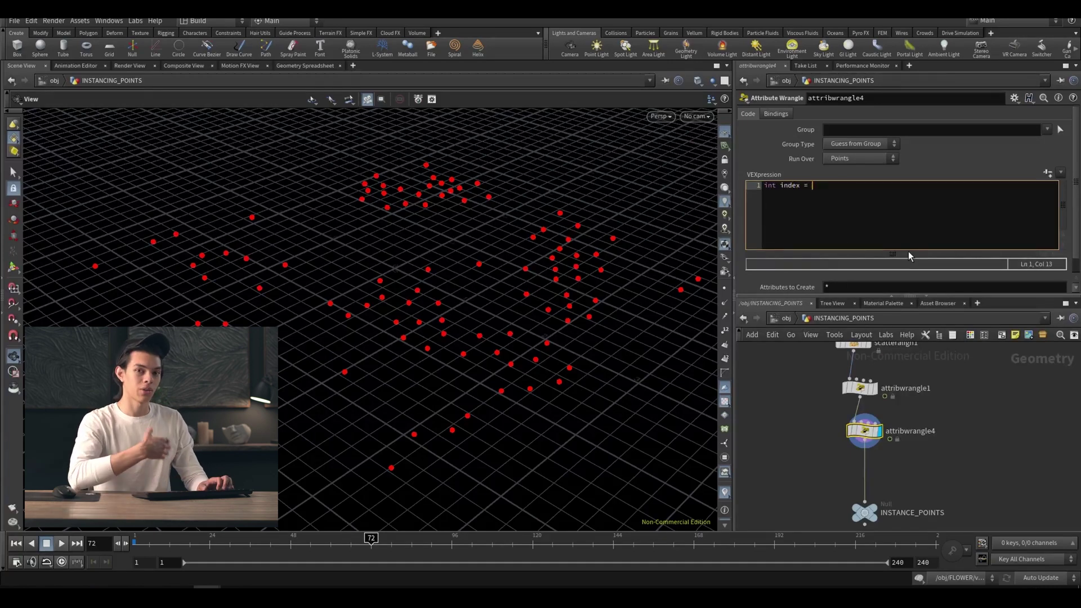
pyautogui.write('int();')
pyautogui.press('Left')
pyautogui.press('Left')
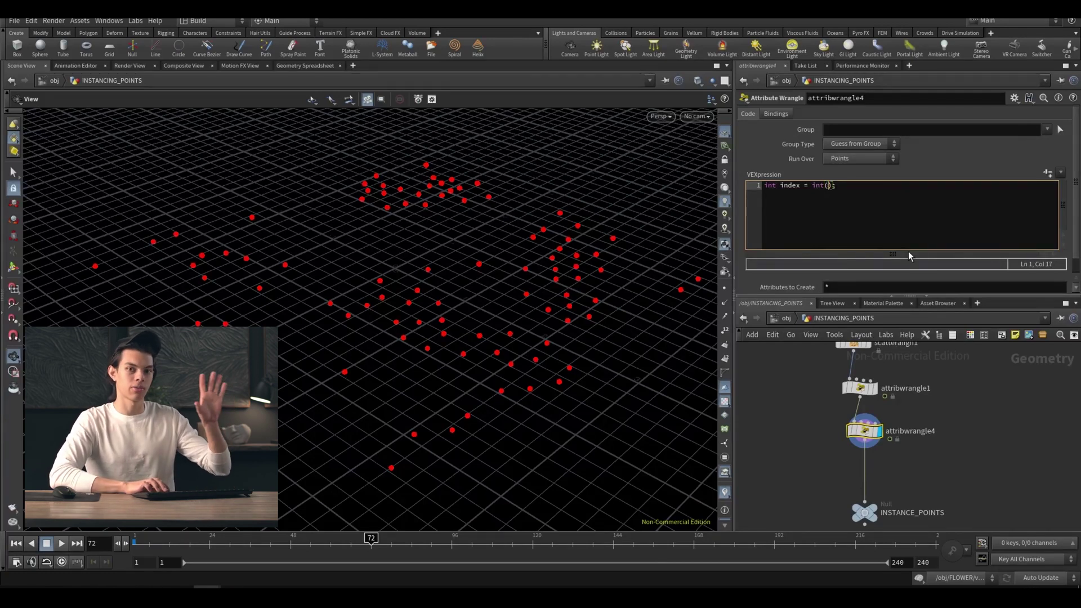
pyautogui.write('rint()')
pyautogui.press('Left')
pyautogui.write('@intensity')
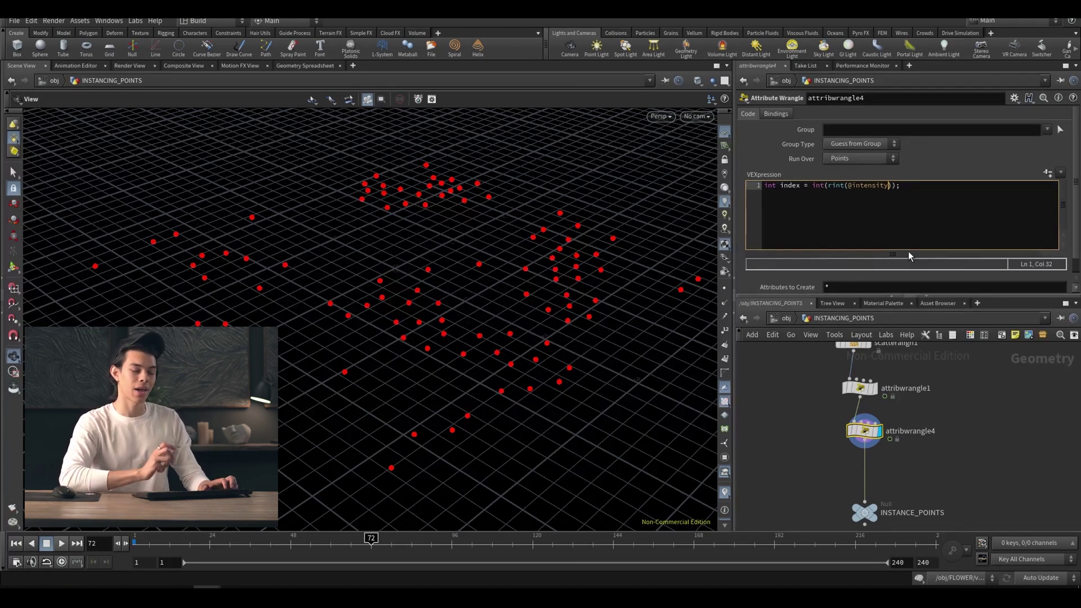
pyautogui.write('*chi("')
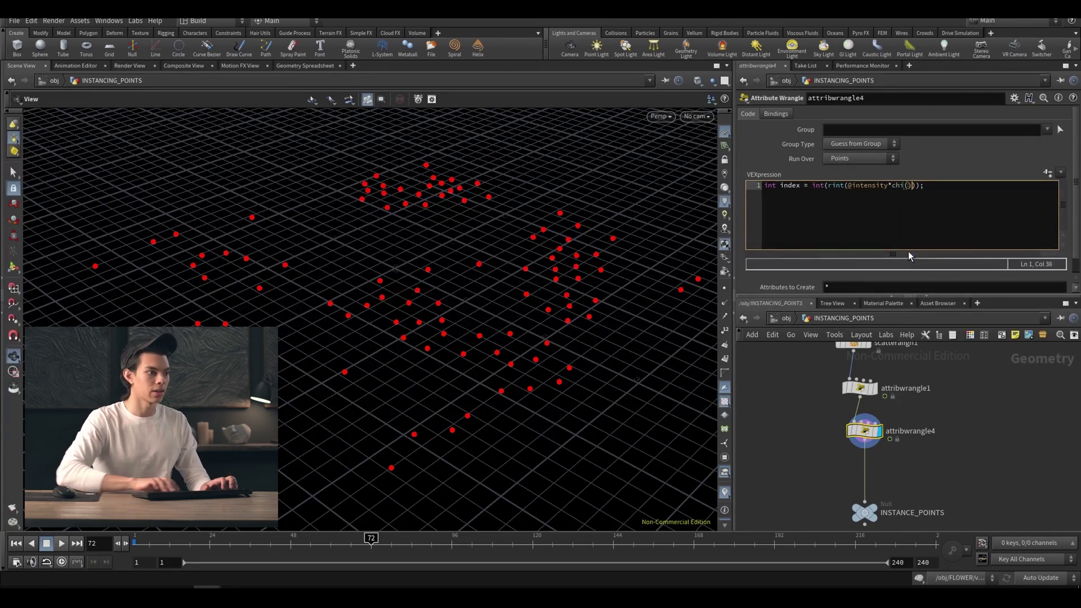
pyautogui.write('frames"')
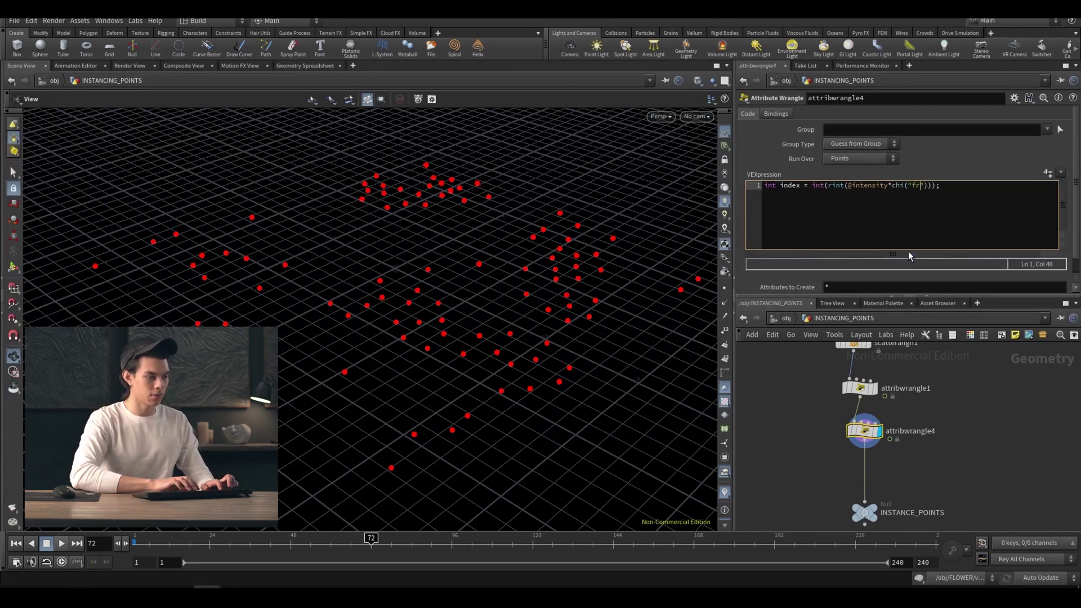
# Move the chi("frames") call out of the index line into a new first line, int anim_frames = chi("frames");.
pyautogui.doubleClick(896, 185)
pyautogui.moveTo(898, 192); pyautogui.dragTo(940, 190)
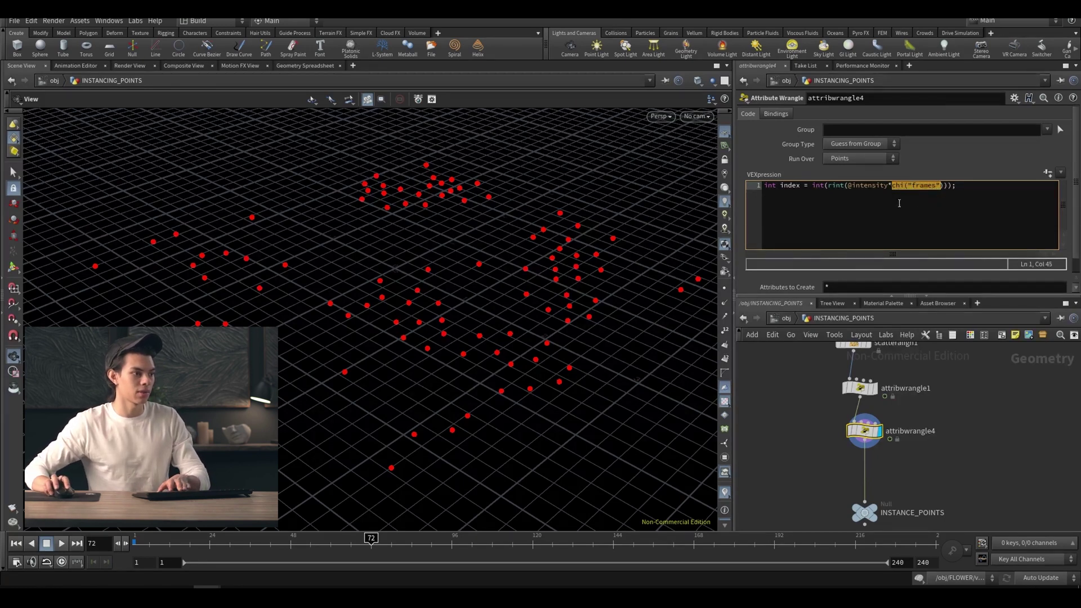
pyautogui.click(947, 185)
pyautogui.moveTo(947, 186); pyautogui.dragTo(891, 185)
pyautogui.hotkey('ctrl', 'x')
pyautogui.press('Home')
pyautogui.press('Return')
pyautogui.press('Up')
pyautogui.write('int ')
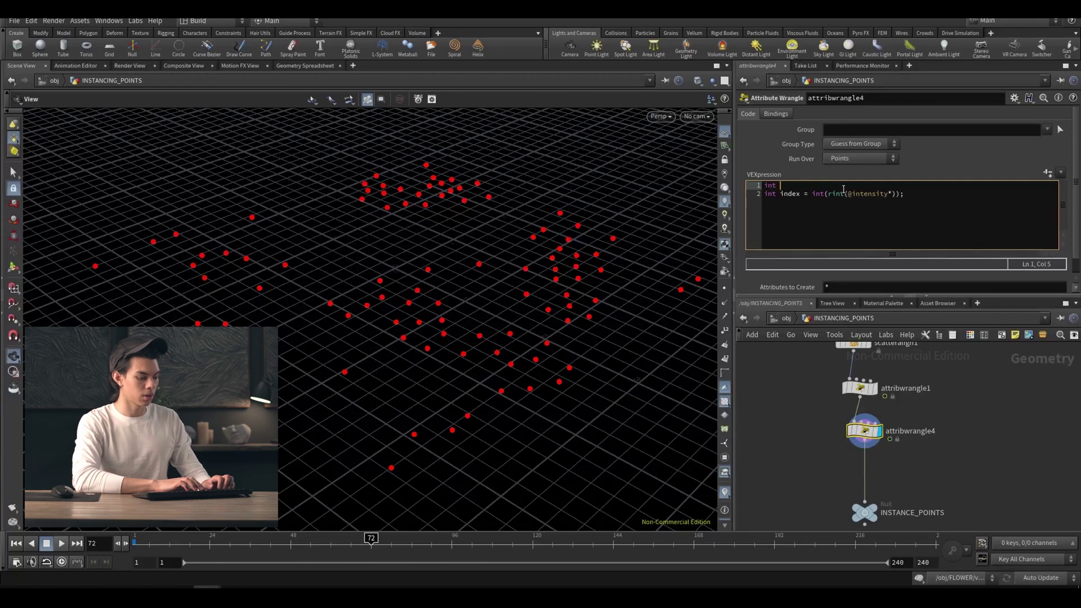
pyautogui.write('anim_frames =')
pyautogui.hotkey('ctrl', 'v')
pyautogui.write(';')
pyautogui.click(893, 194)
pyautogui.write('anim_frames')
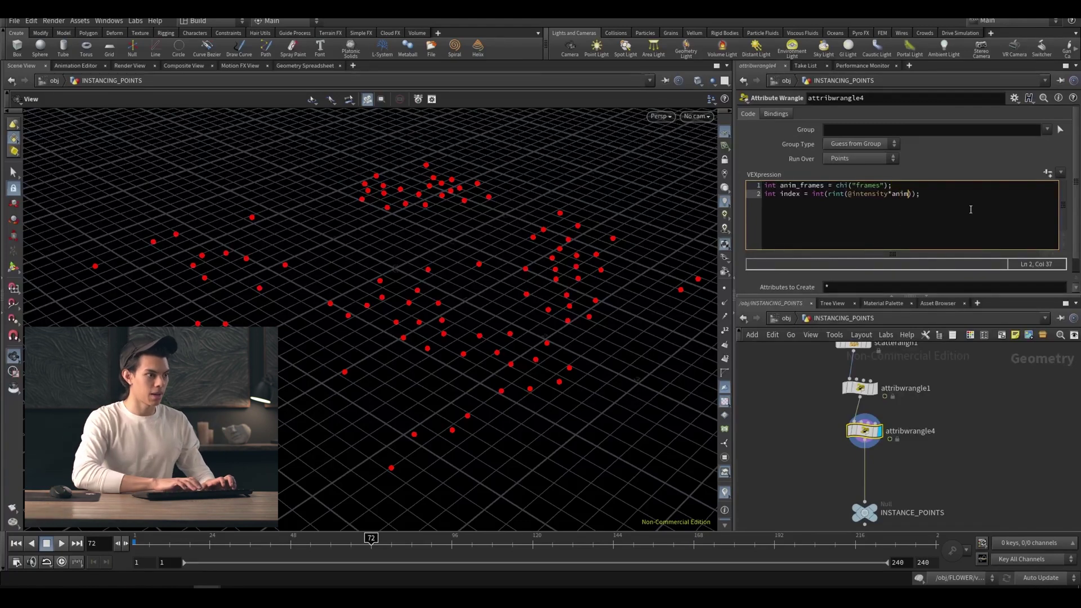
pyautogui.hotkey('ctrl', 'Return')
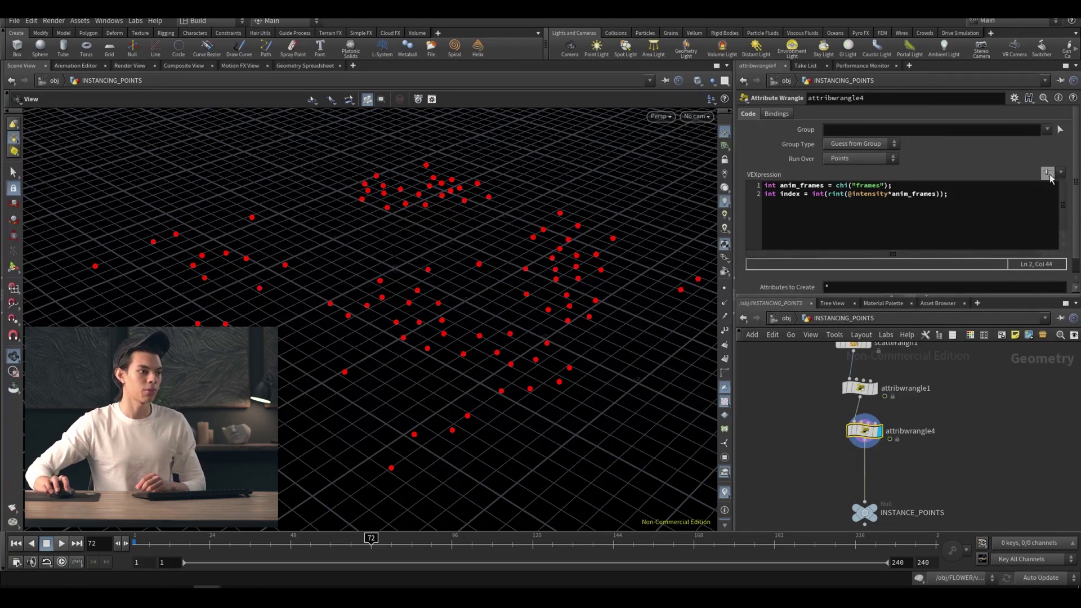
# Create attribwrangle4's Frames parameter from the code and set it to 120.
pyautogui.scroll(-1, 795, 282)
pyautogui.scroll(-1, 810, 282)
pyautogui.doubleClick(838, 286)
pyautogui.write('120')
pyautogui.press('Return')
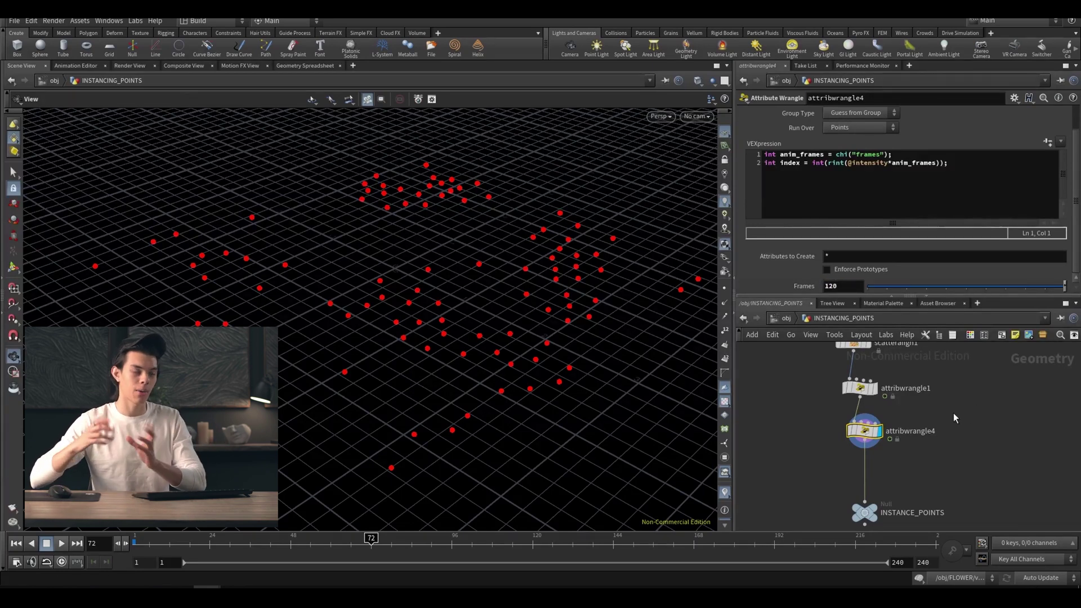
pyautogui.click(975, 179)
pyautogui.press('Return')
pyautogui.write('@test = index;')
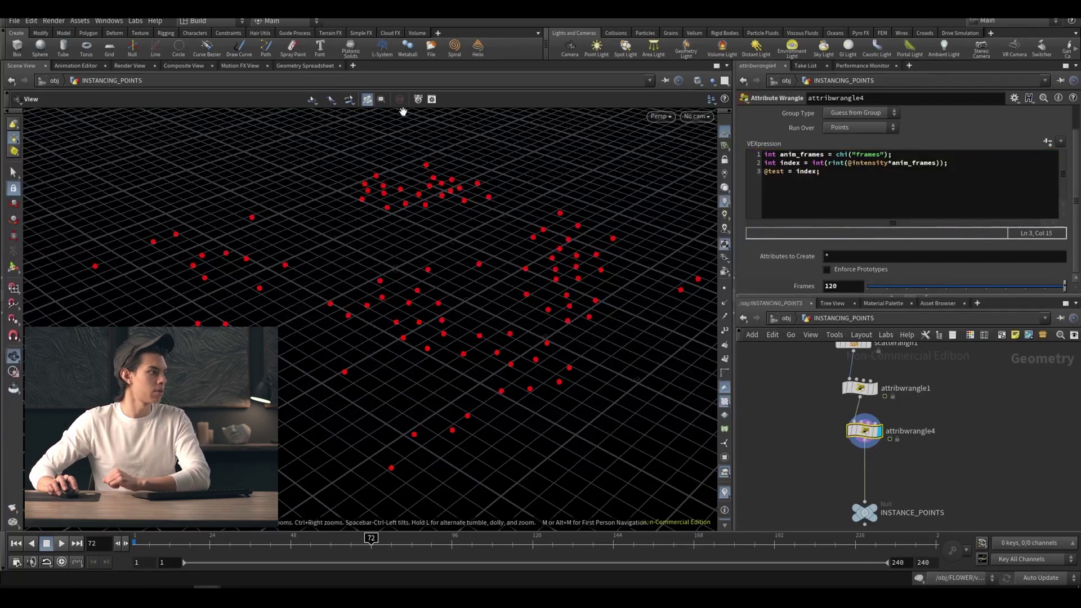
# Examine the test attribute in the geometry spreadsheet, sorted by that column, at frames 1, 44 and 72, and return to the scene view.
pyautogui.click(305, 65)
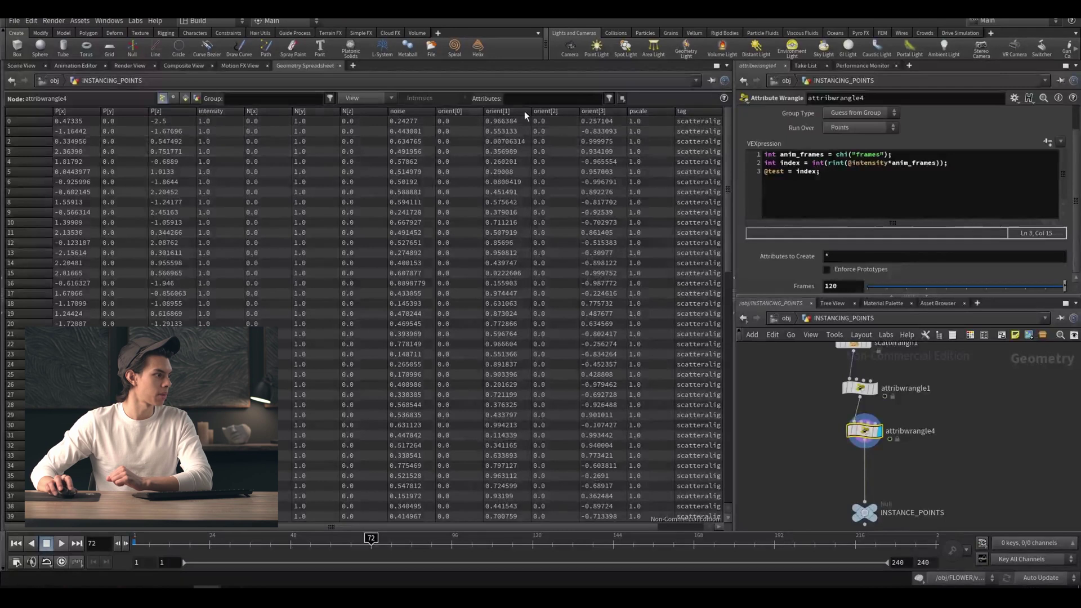
pyautogui.moveTo(337, 527); pyautogui.dragTo(522, 511)
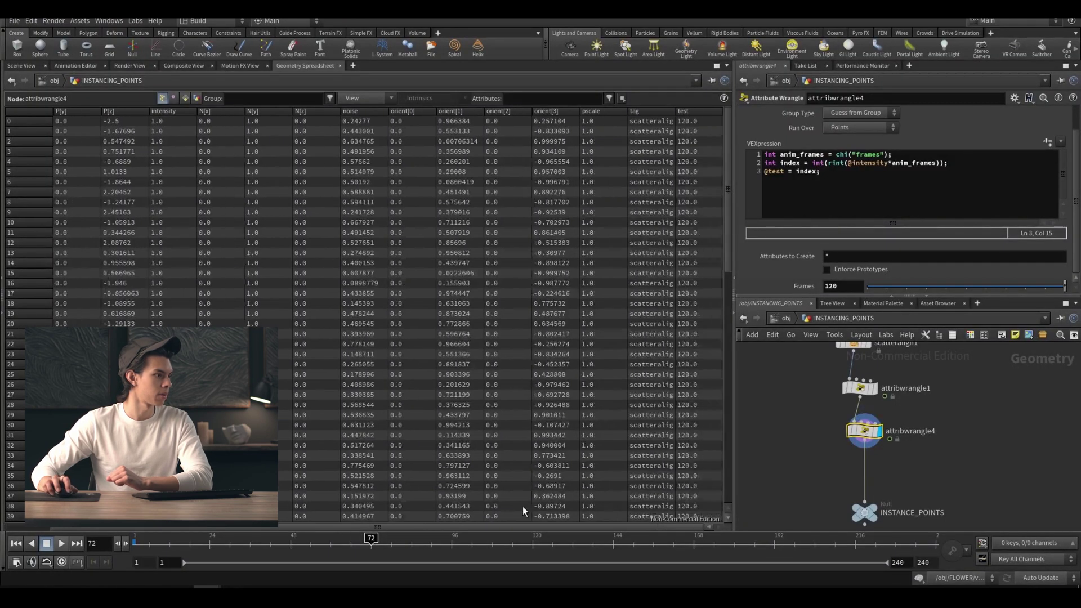
pyautogui.click(685, 111)
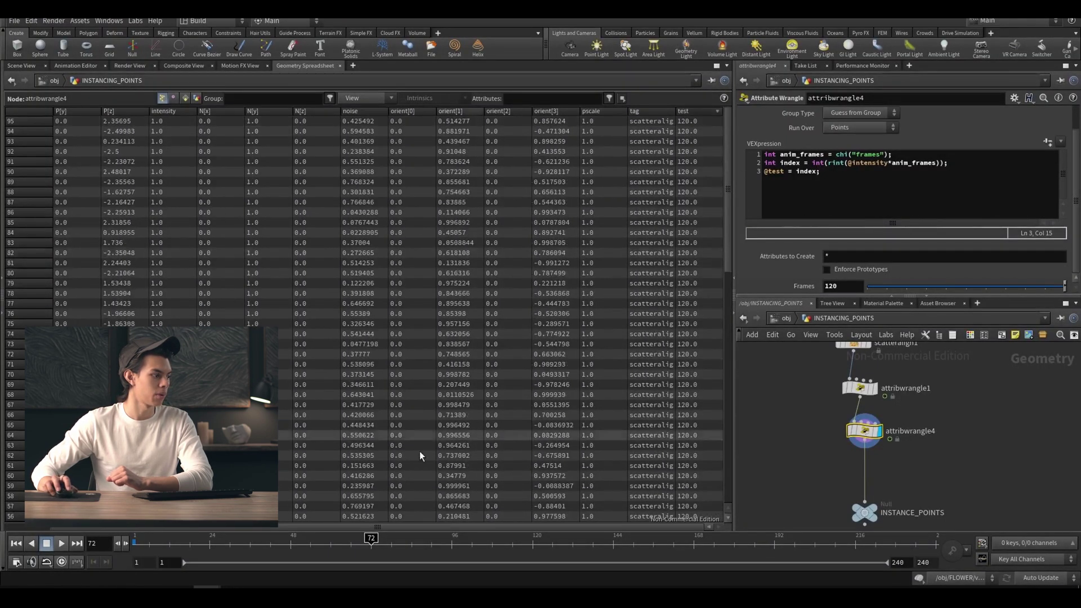
pyautogui.hotkey('ctrl', 'Up')
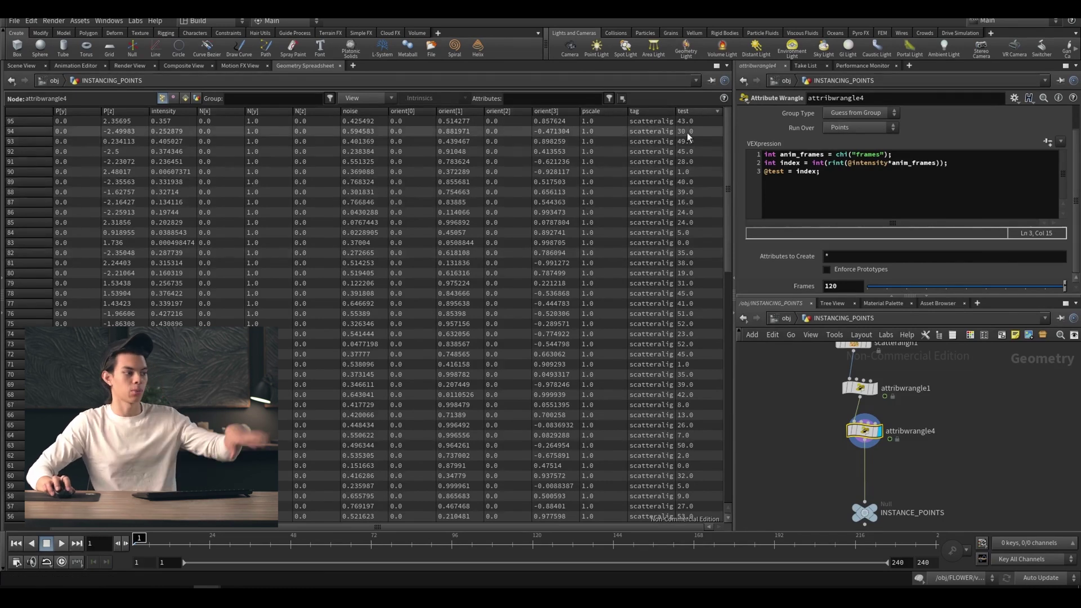
pyautogui.moveTo(727, 145); pyautogui.dragTo(720, 106)
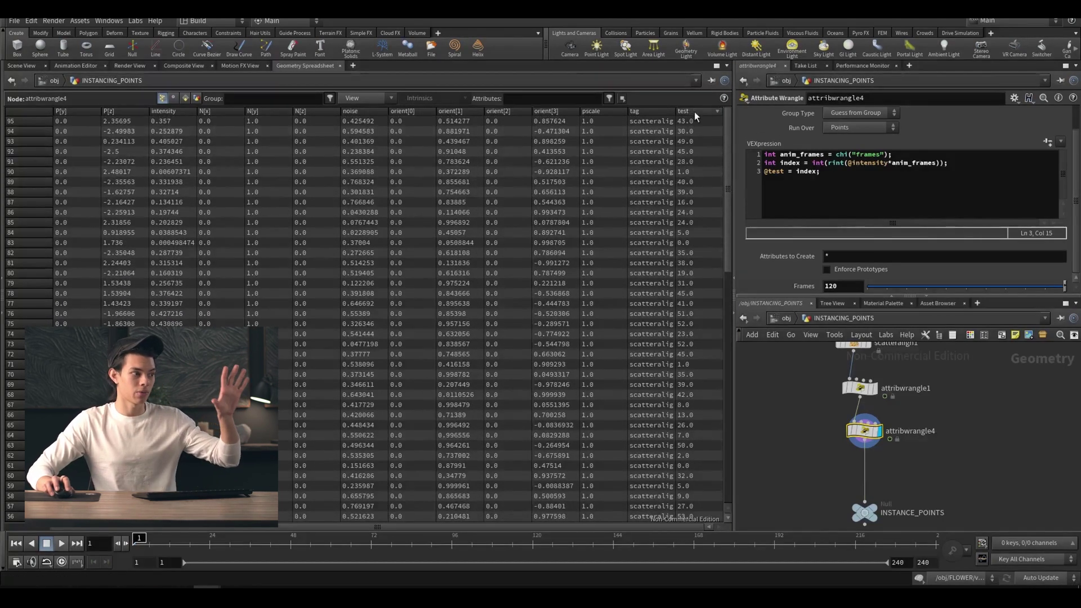
pyautogui.moveTo(139, 539); pyautogui.dragTo(277, 539)
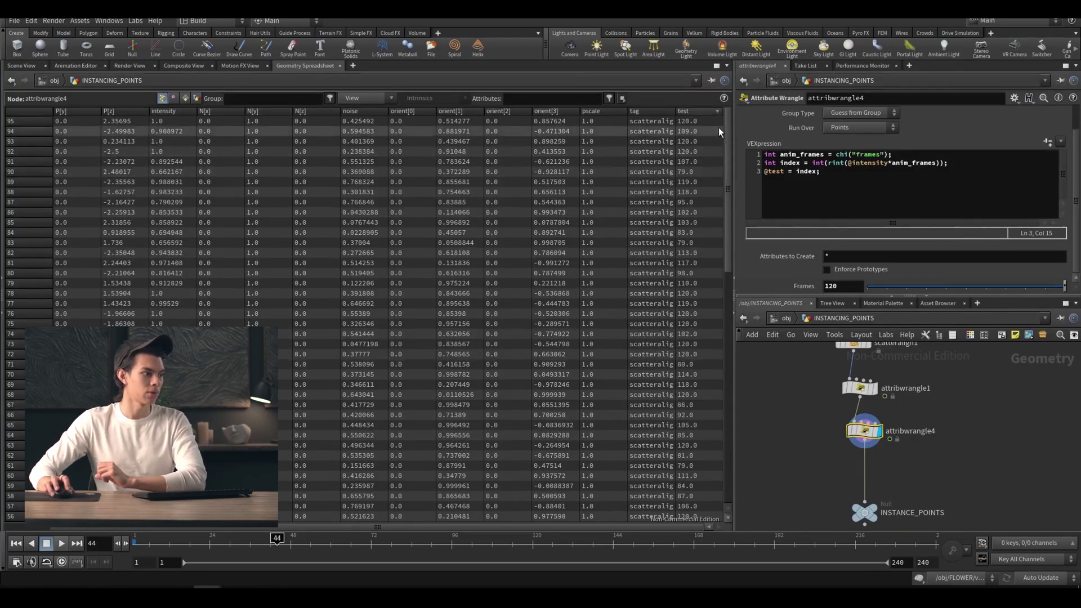
pyautogui.moveTo(727, 133); pyautogui.dragTo(728, 186)
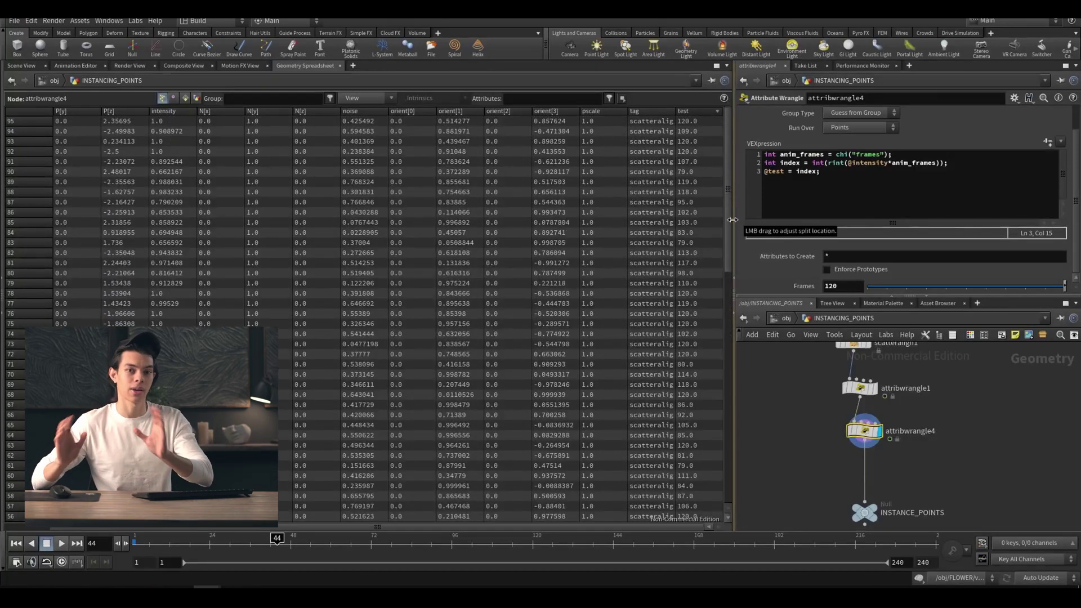
pyautogui.press('Up')
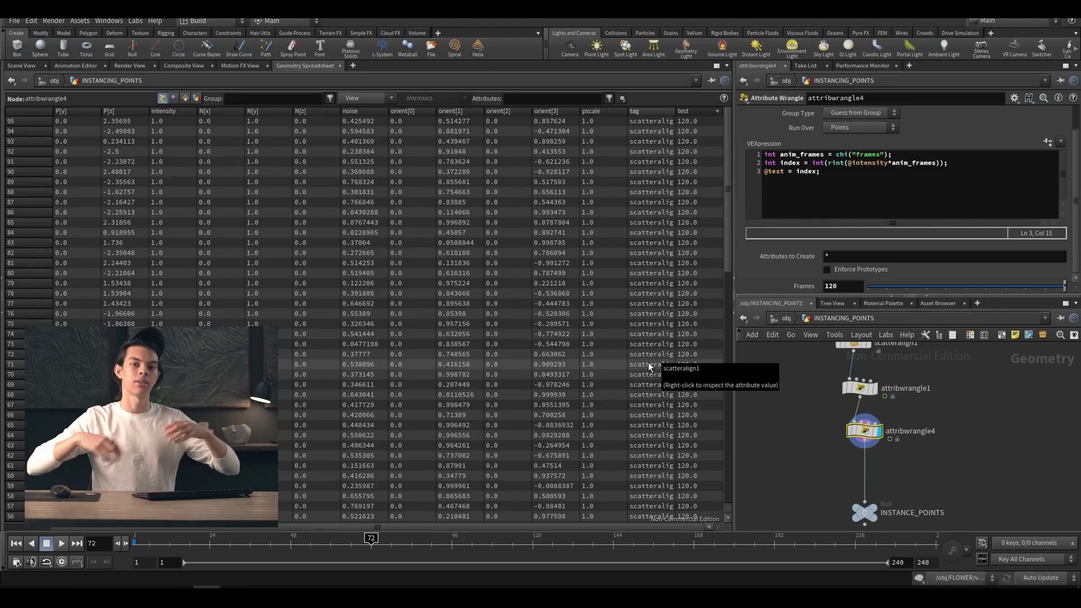
pyautogui.hotkey('alt', '1')
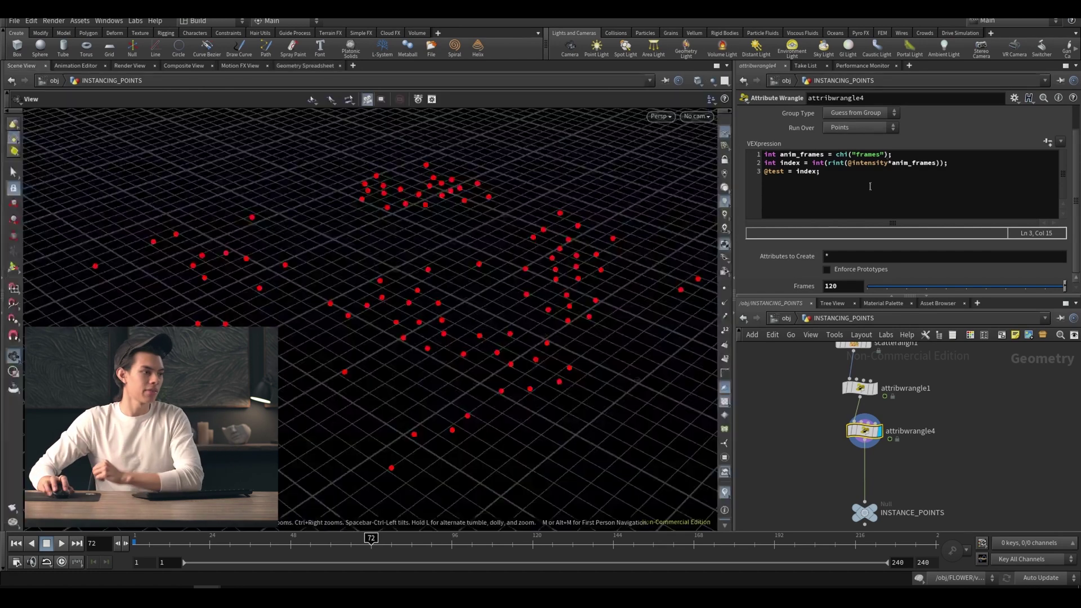
pyautogui.moveTo(838, 173); pyautogui.dragTo(754, 172)
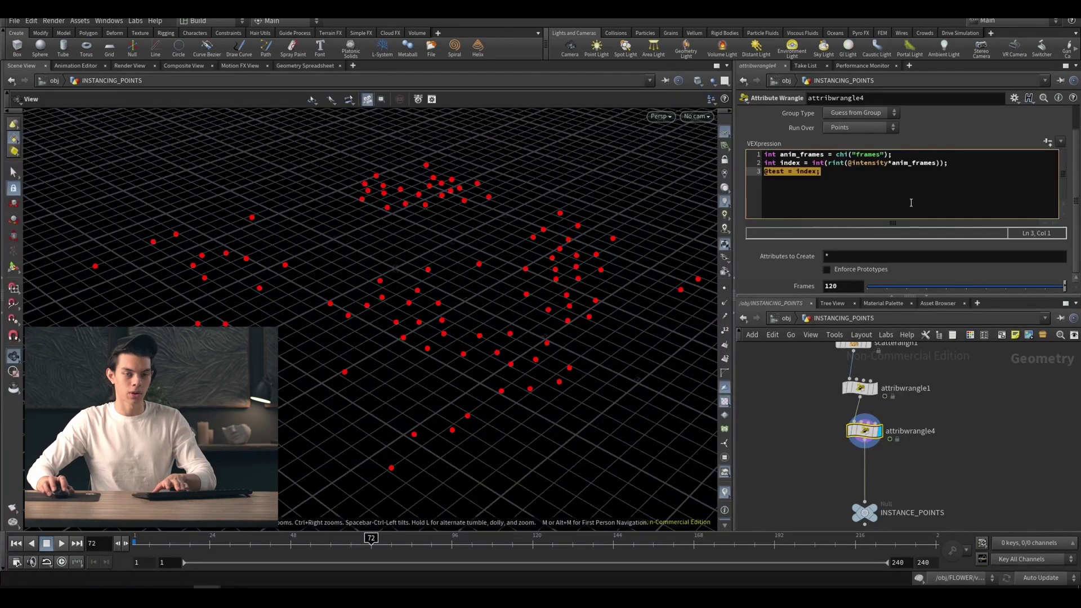
pyautogui.press('BackSpace')
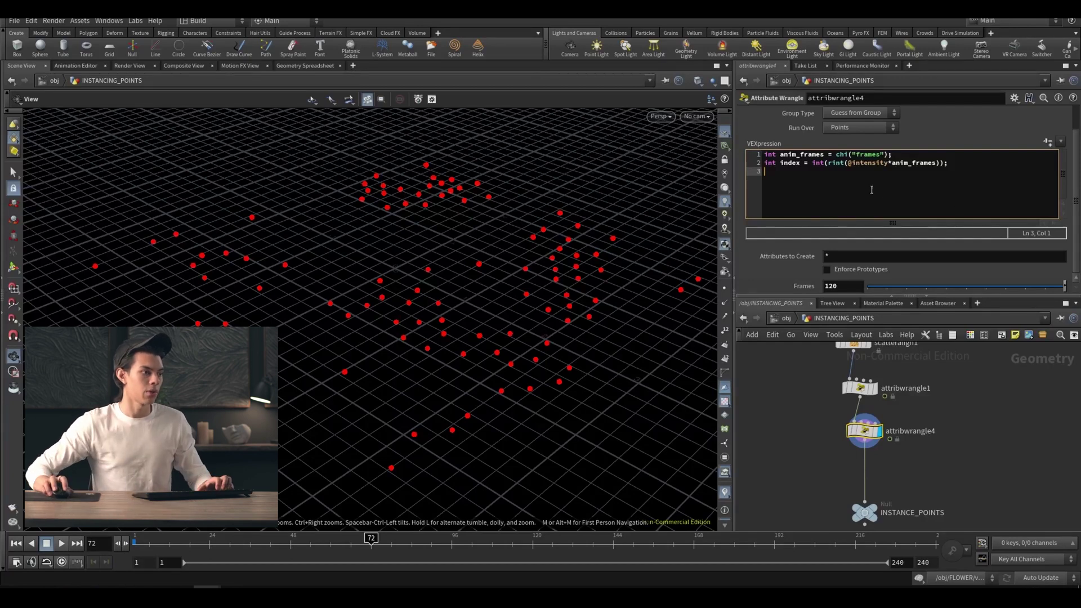
pyautogui.write('index = ')
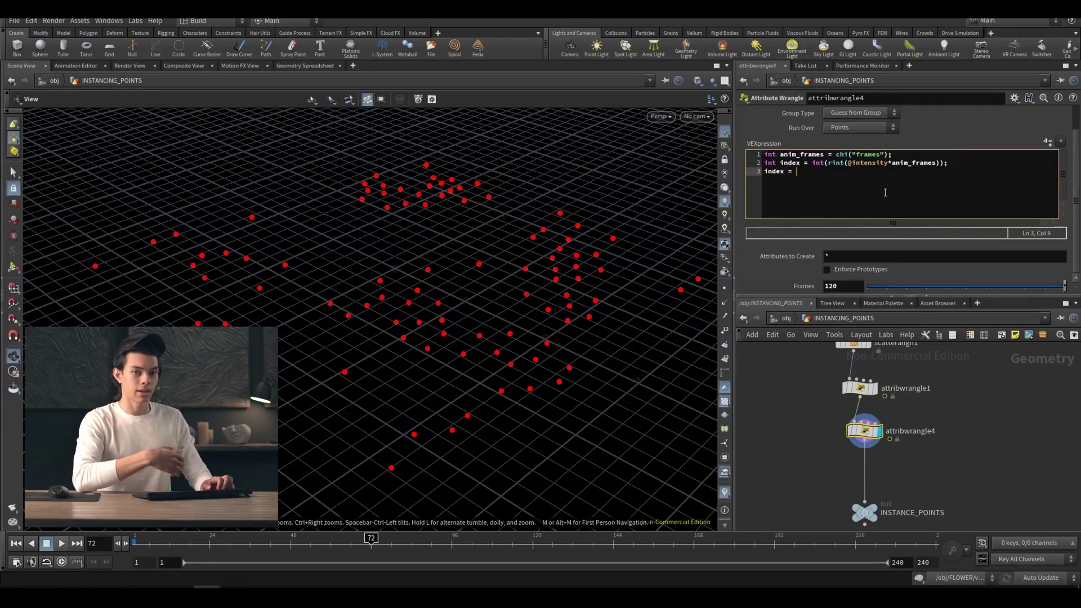
pyautogui.write('clamp(')
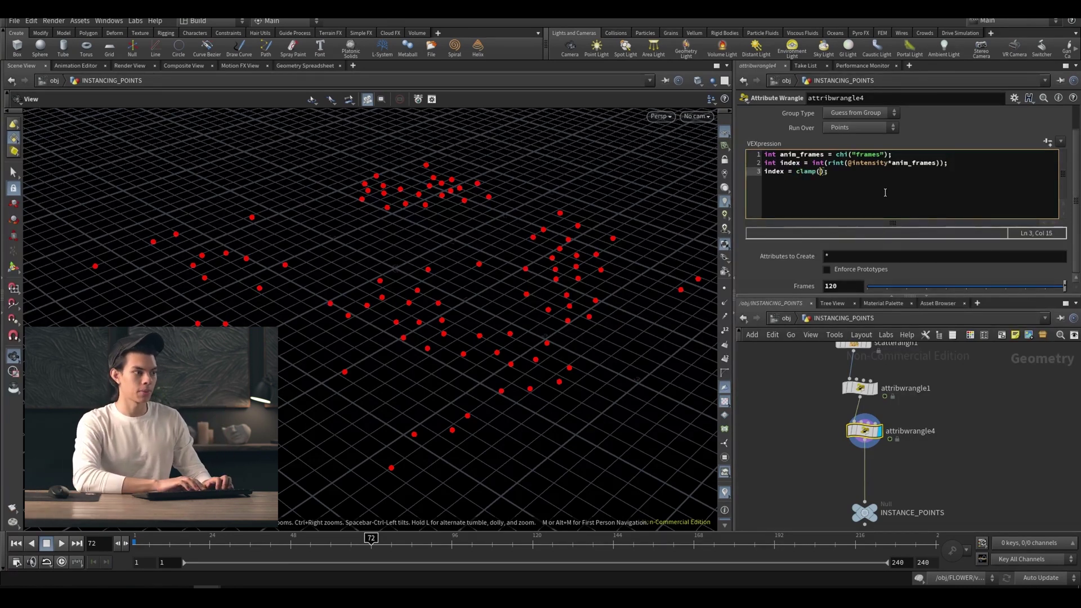
pyautogui.write('index,1')
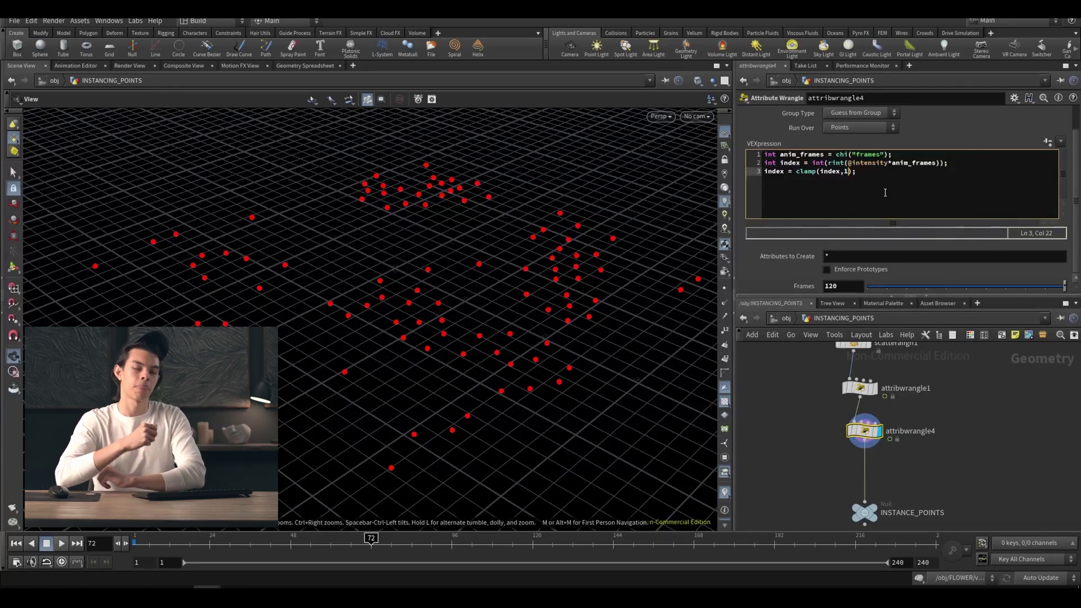
pyautogui.write(',119')
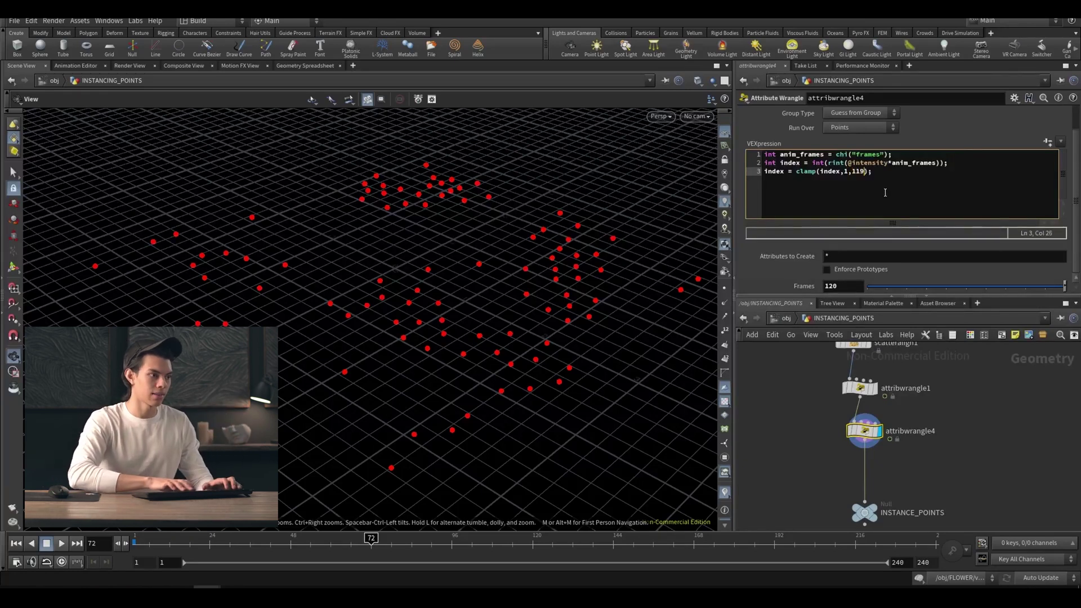
pyautogui.press('BackSpace')
pyautogui.press('BackSpace')
pyautogui.press('BackSpace')
pyautogui.write('anim_frame')
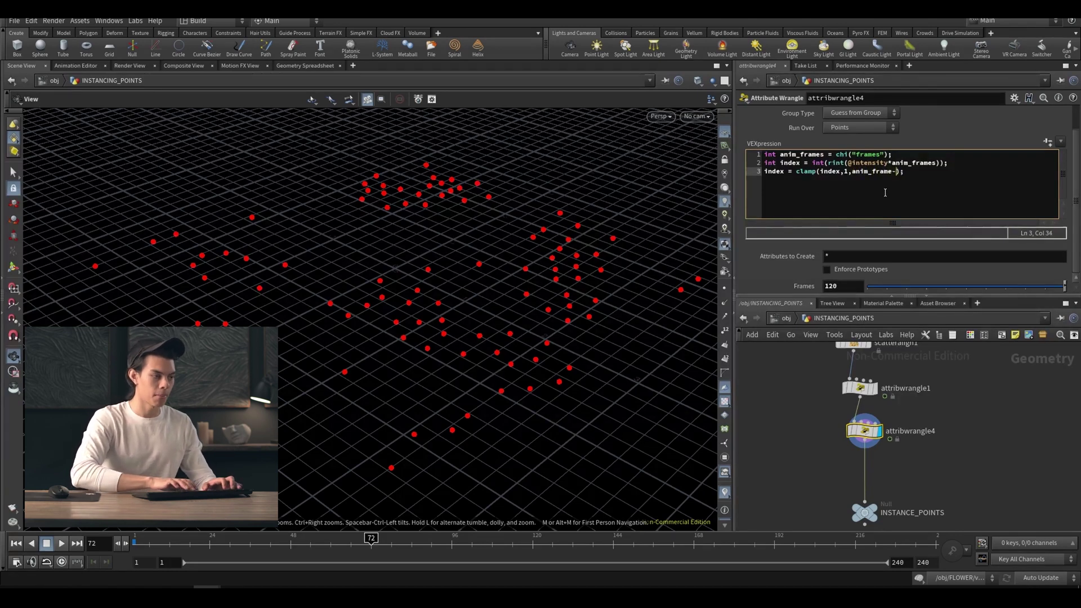
pyautogui.write('-1')
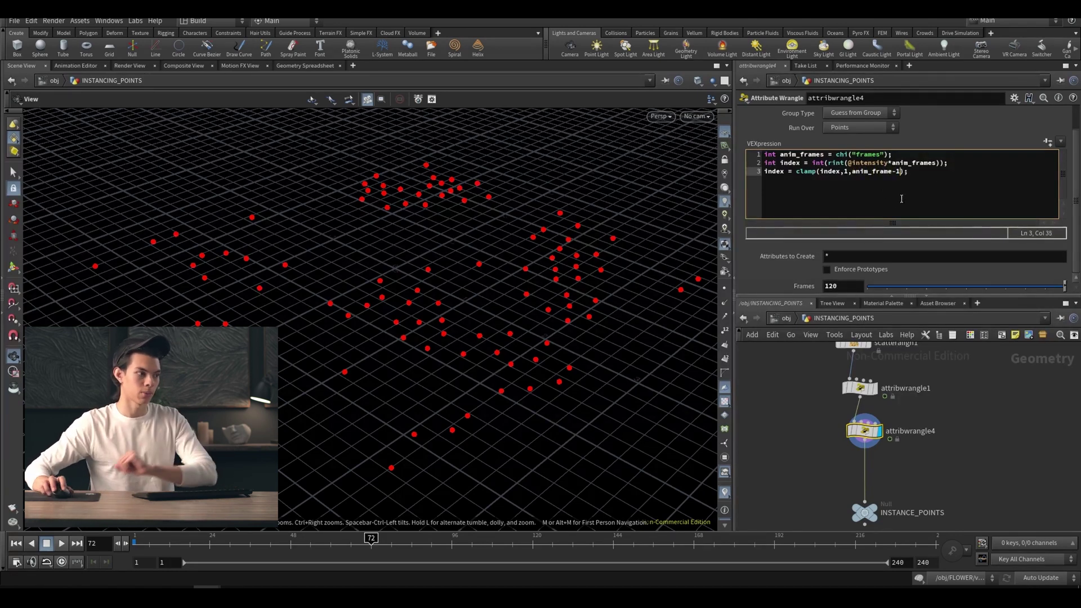
pyautogui.press('Return')
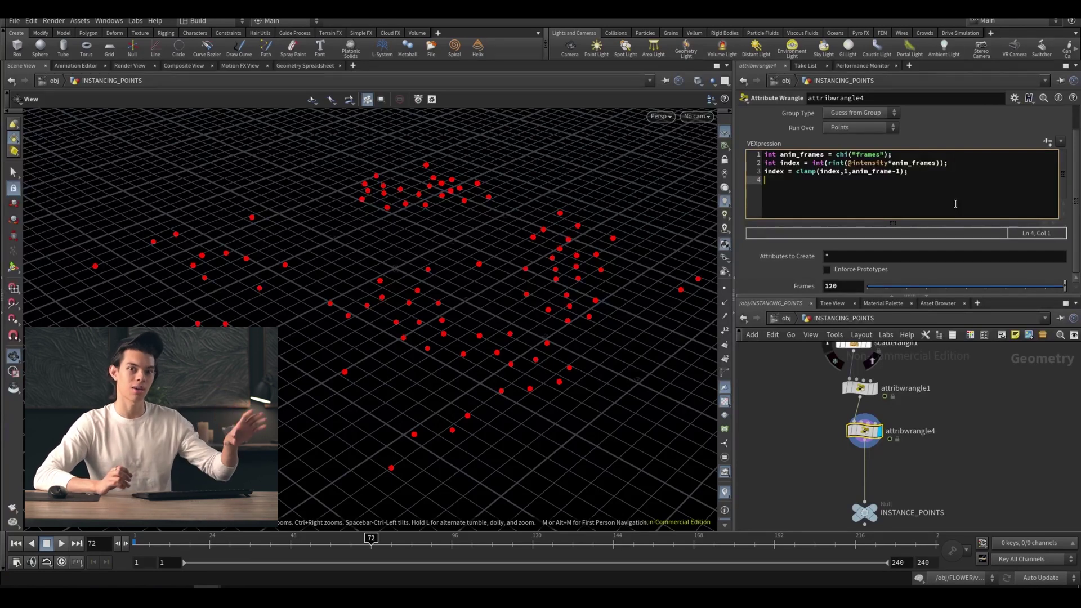
pyautogui.write('@n')
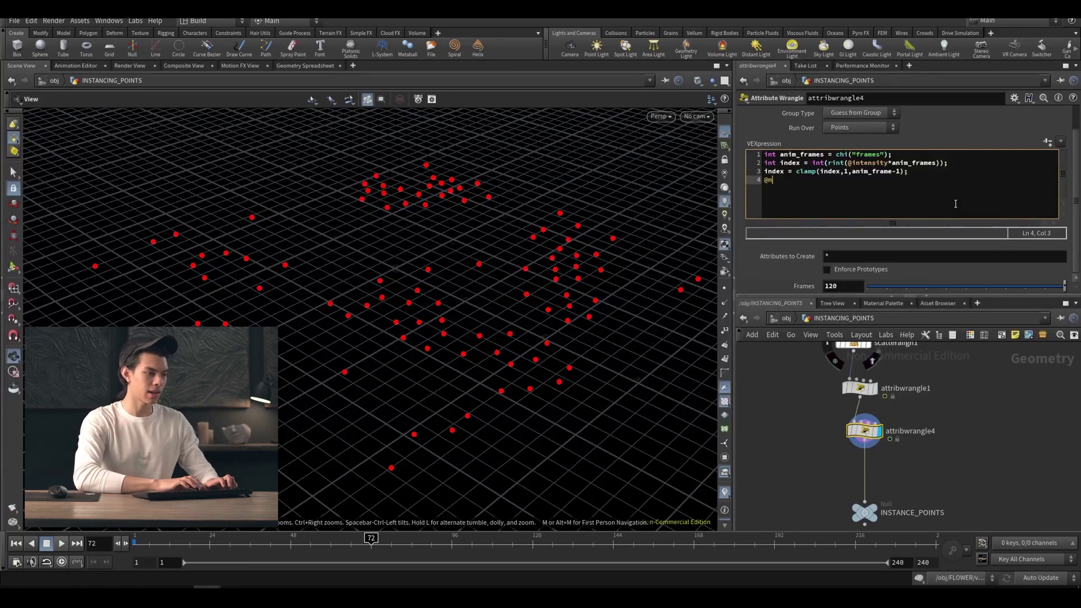
pyautogui.write('amew=')
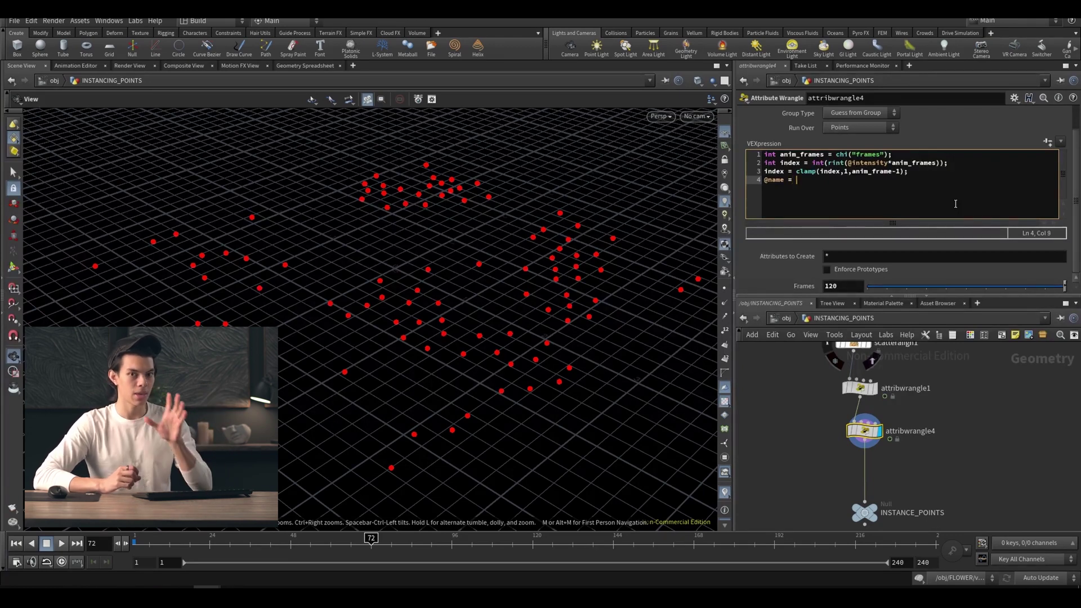
pyautogui.write('"')
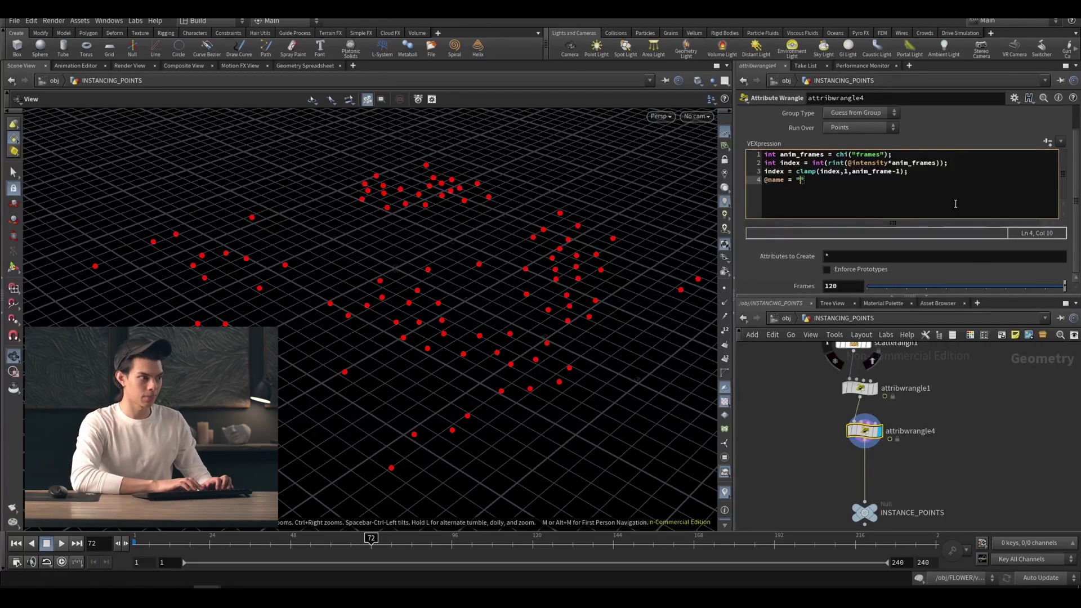
pyautogui.write('varian')
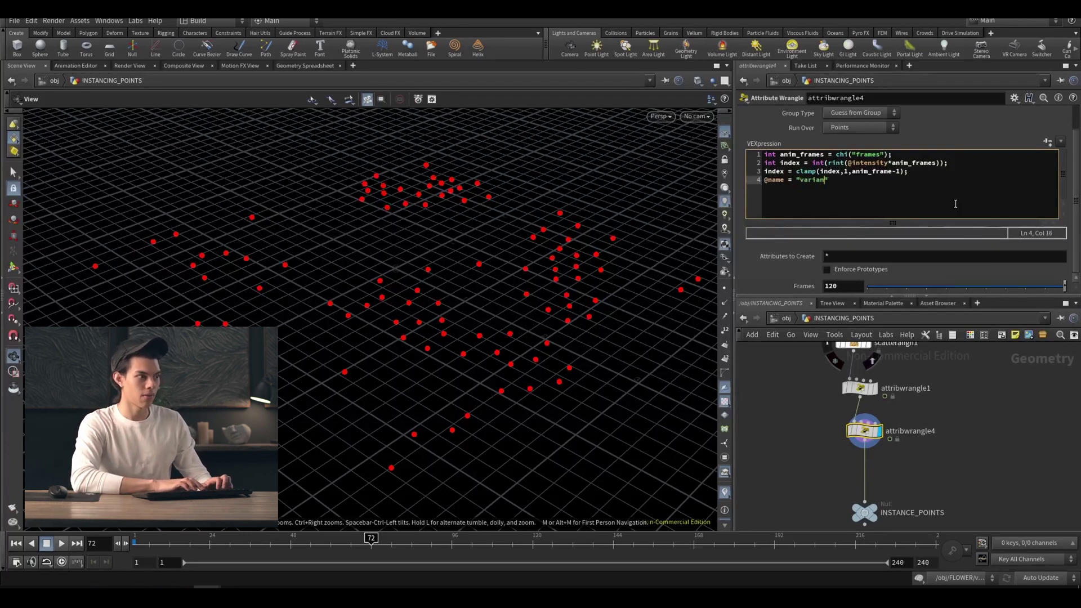
pyautogui.write('t_"+')
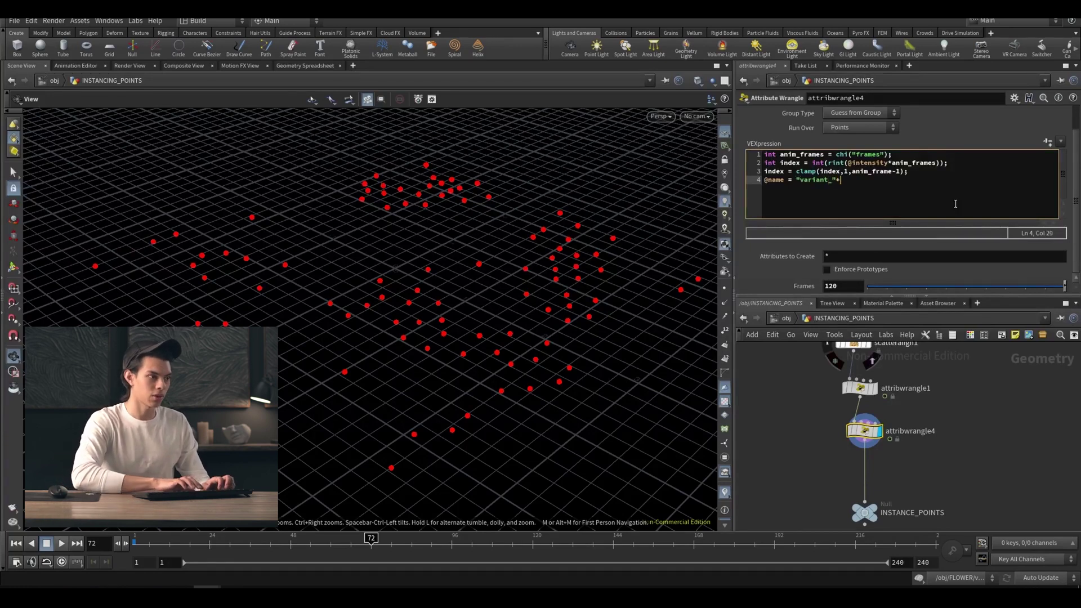
pyautogui.write('itoa()')
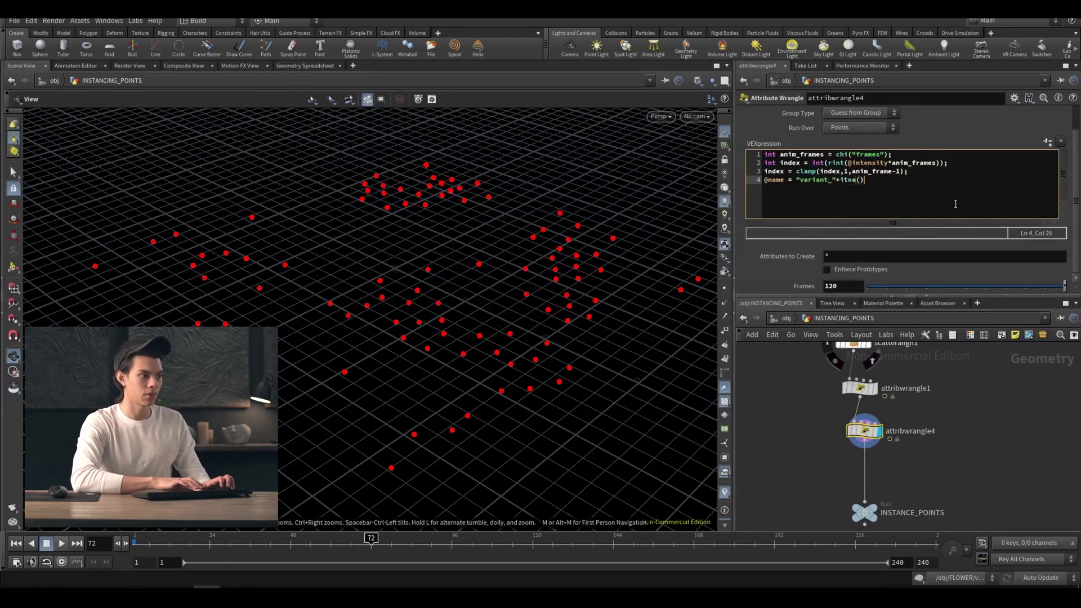
pyautogui.write(';')
pyautogui.press('Left')
pyautogui.press('Left')
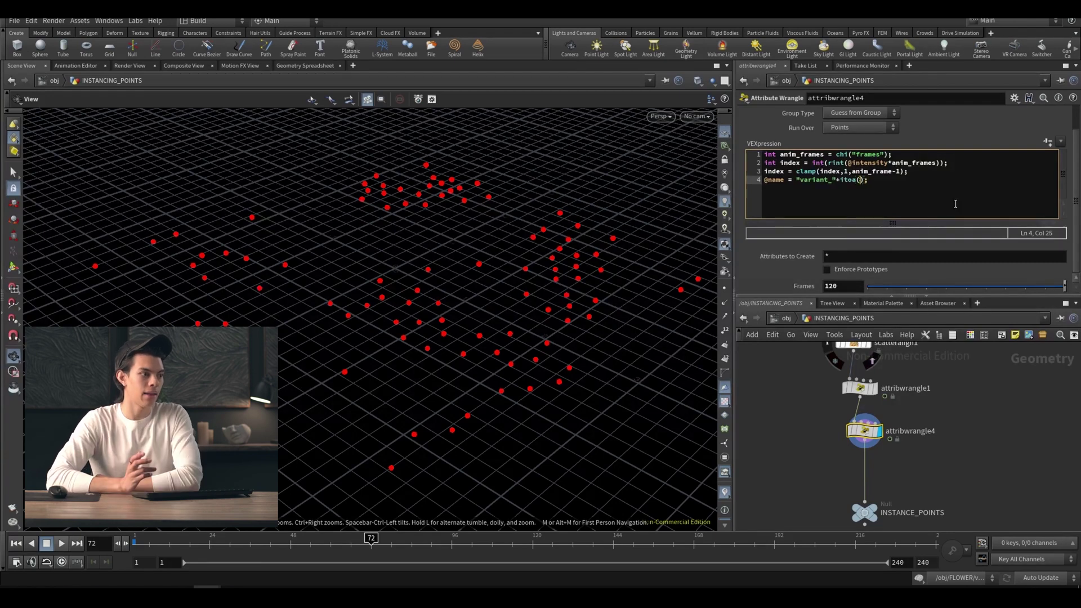
pyautogui.write('index')
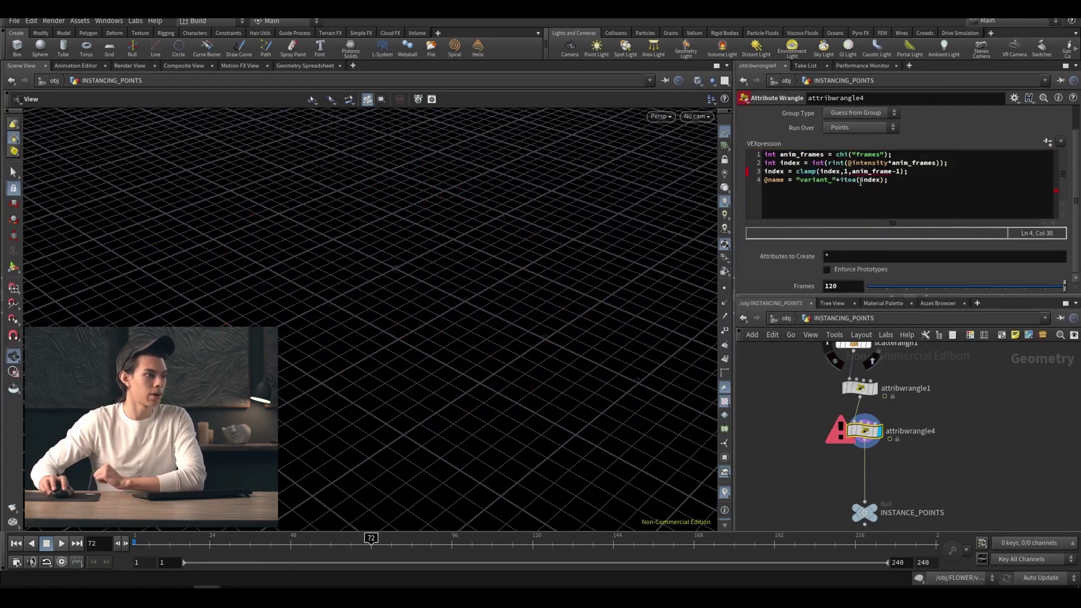
pyautogui.click(894, 171)
pyautogui.write('s')
# Examine the points' name attribute in the geometry spreadsheet with its column widened, scrubbing between frames 1 and 72.
pyautogui.click(305, 65)
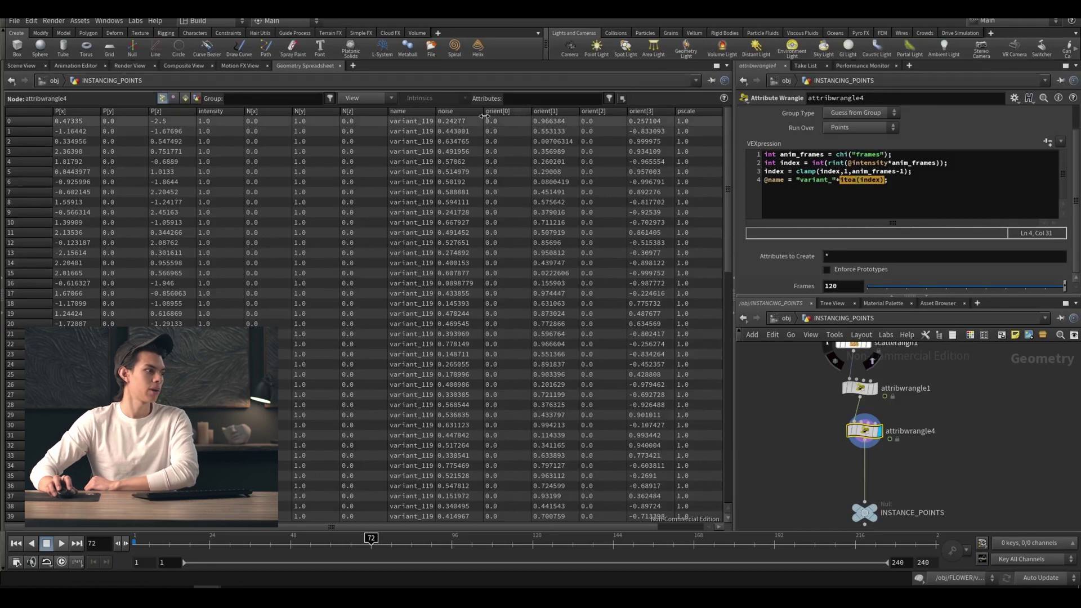
pyautogui.moveTo(432, 111); pyautogui.dragTo(560, 111)
pyautogui.moveTo(338, 545); pyautogui.dragTo(136, 545)
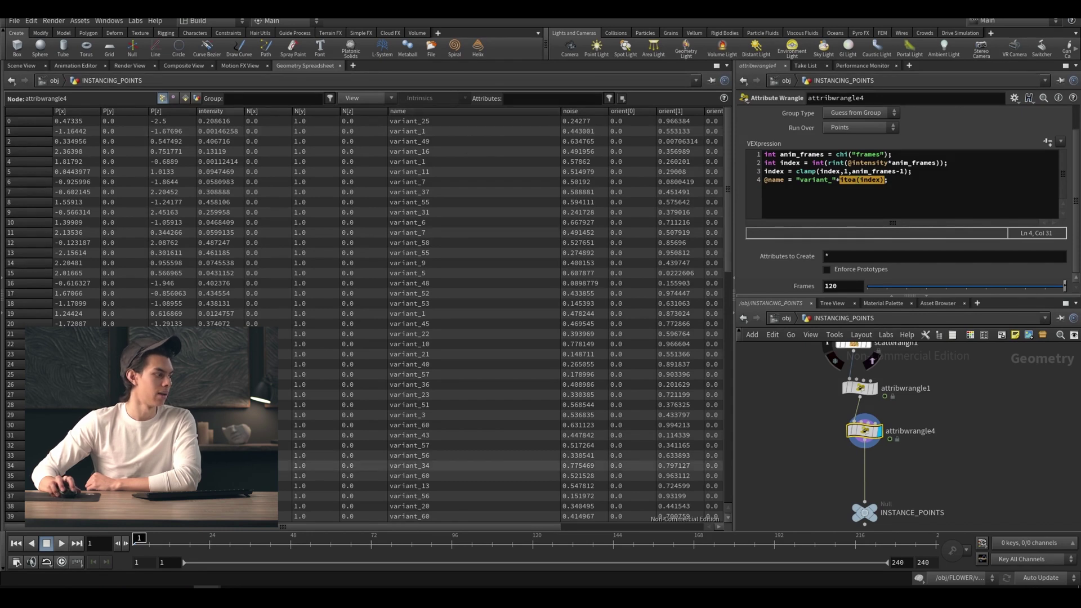
pyautogui.click(174, 542)
pyautogui.moveTo(186, 542); pyautogui.dragTo(371, 543)
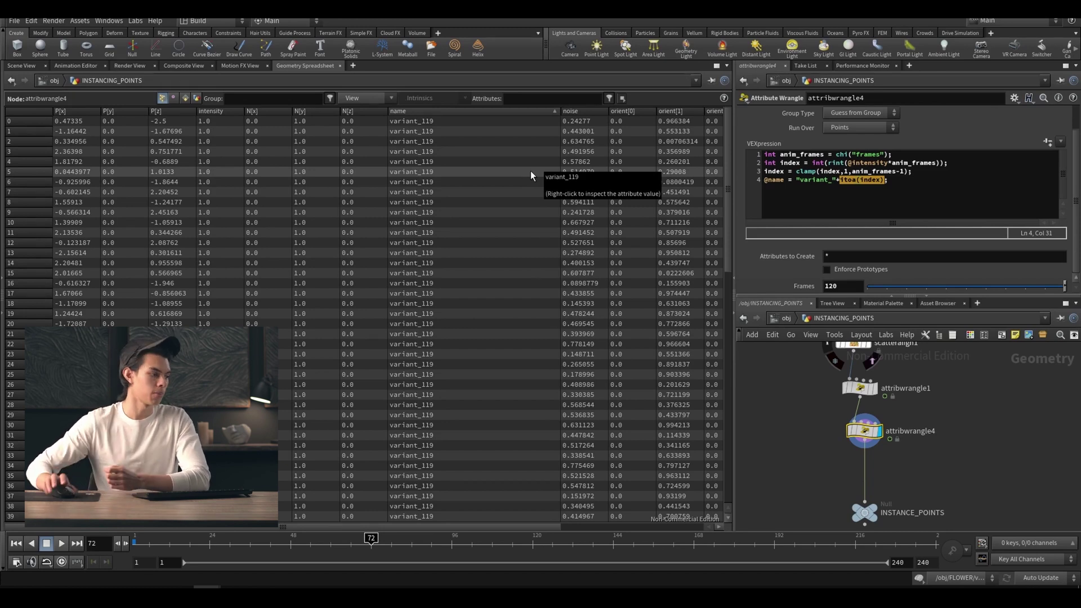
pyautogui.moveTo(368, 541); pyautogui.dragTo(26, 553)
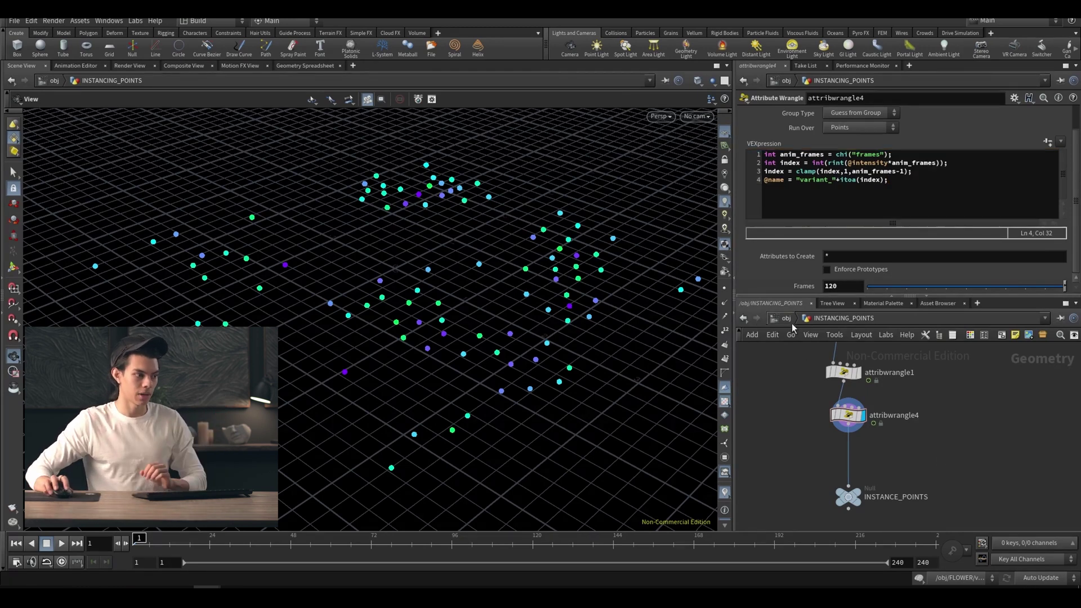
# Leave the INSTANCING_POINTS network and switch to the stage network.
pyautogui.press('u')
pyautogui.click(817, 318)
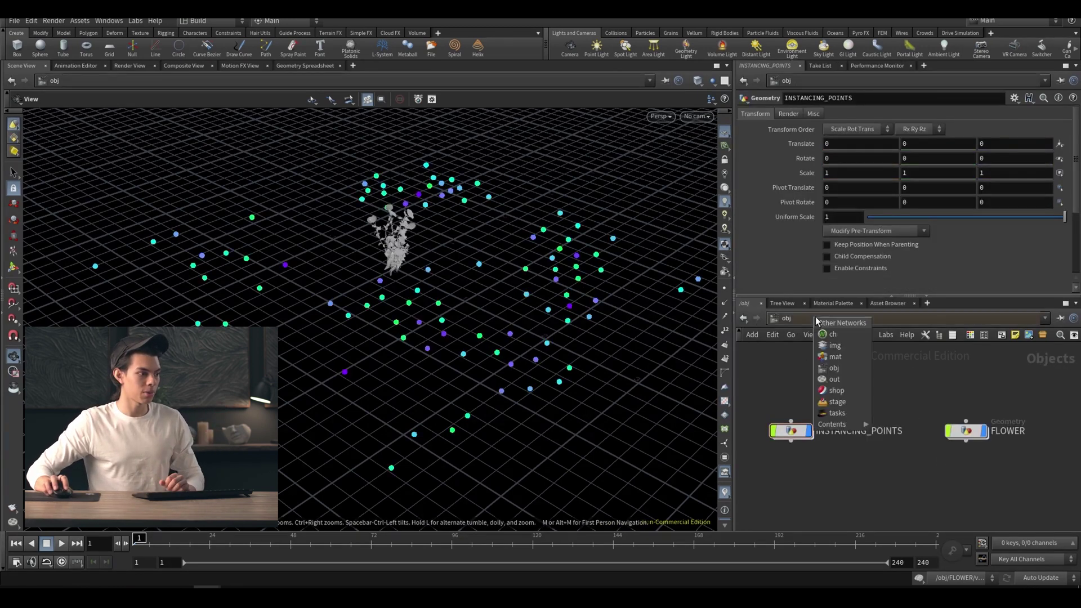
pyautogui.click(846, 392)
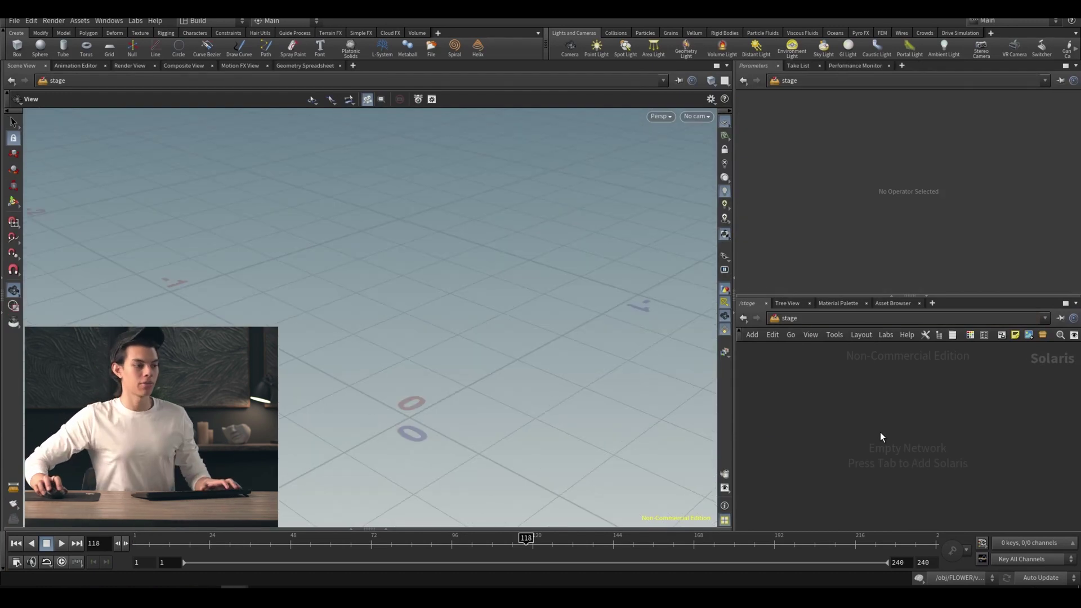
# Add a Subnetwork node to the empty stage network and rename it VARIANT_GENERATOR.
pyautogui.press('Tab')
pyautogui.write('subnet')
pyautogui.press('Return')
pyautogui.click(883, 399)
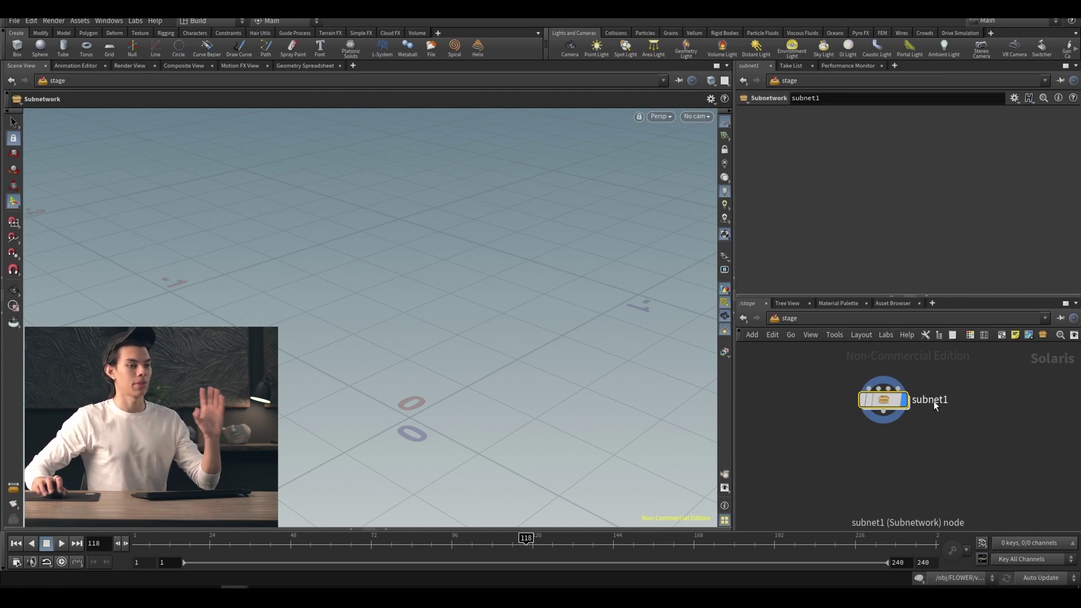
pyautogui.doubleClick(934, 401)
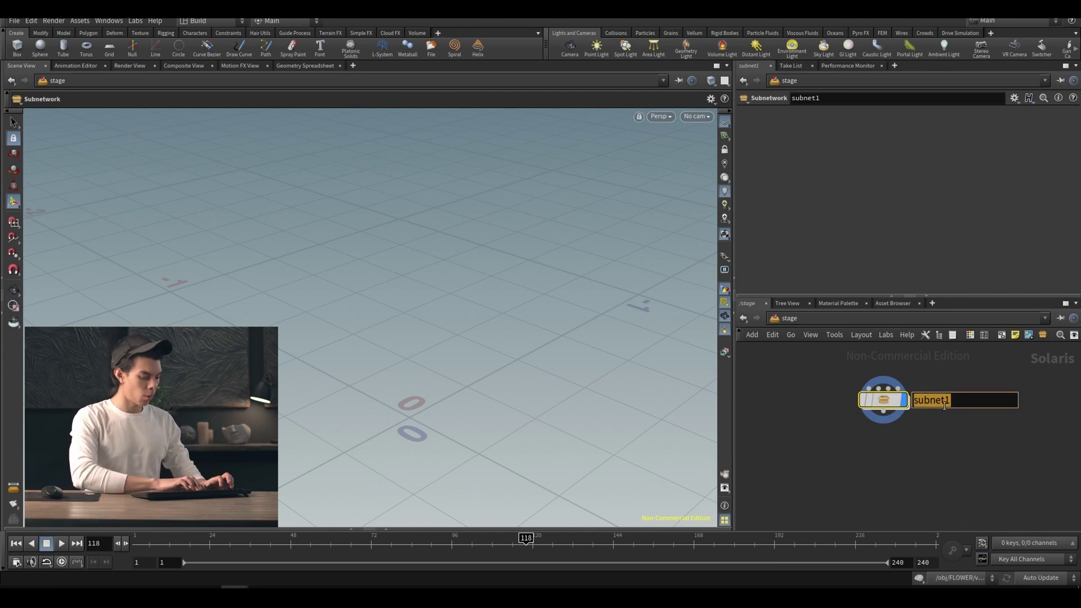
pyautogui.write('VARIA')
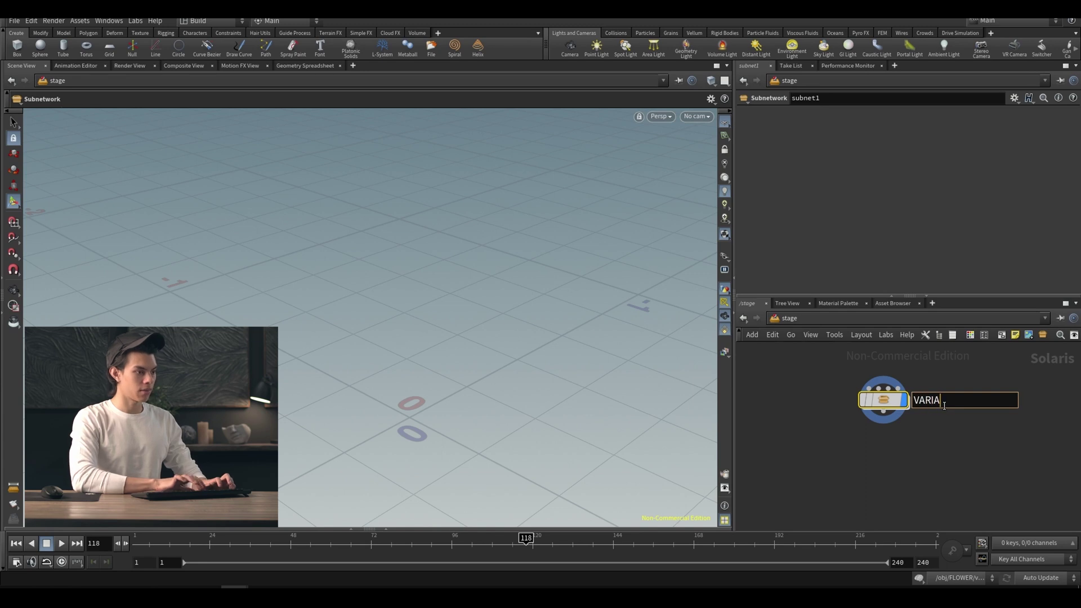
pyautogui.write('NT_GENERATOR')
pyautogui.press('Return')
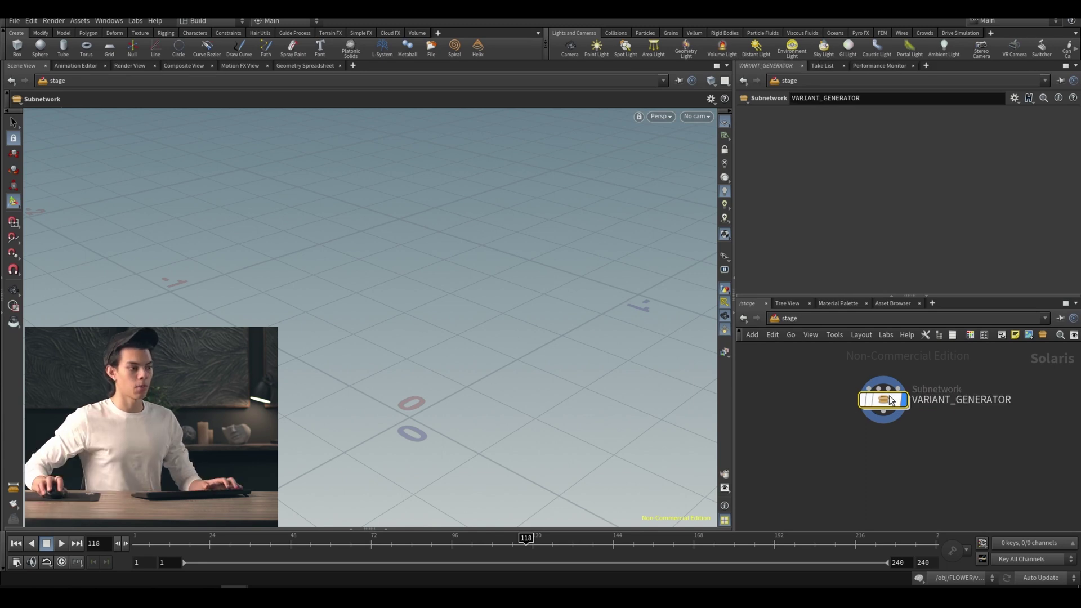
# Enter the VARIANT_GENERATOR subnetwork and move output0 farther below the input stage to make room.
pyautogui.doubleClick(870, 400)
pyautogui.moveTo(903, 424); pyautogui.dragTo(903, 507)
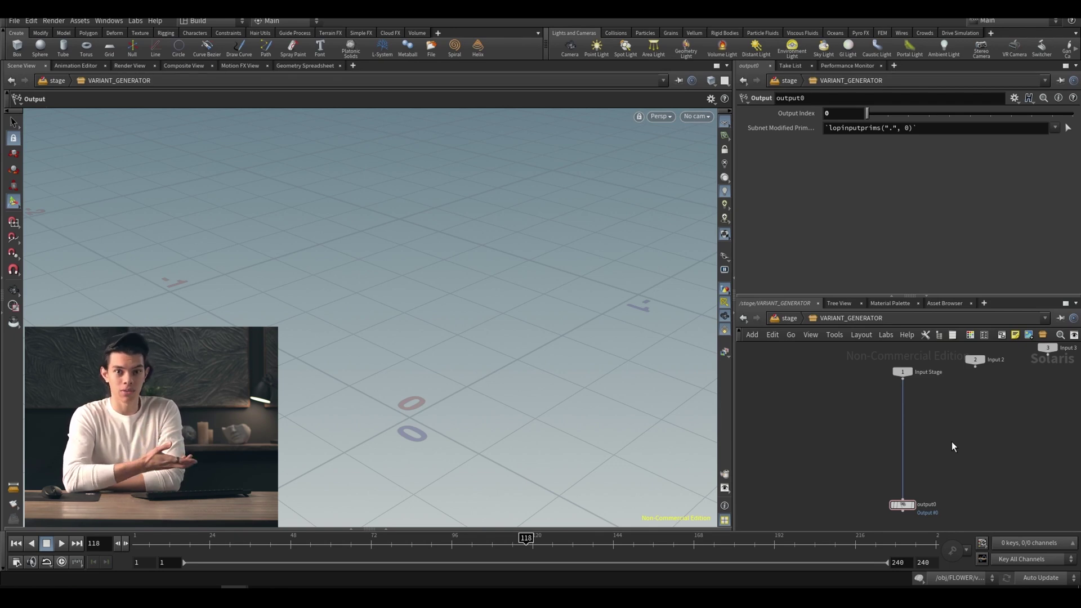
pyautogui.moveTo(952, 442); pyautogui.dragTo(951, 426, button='middle')
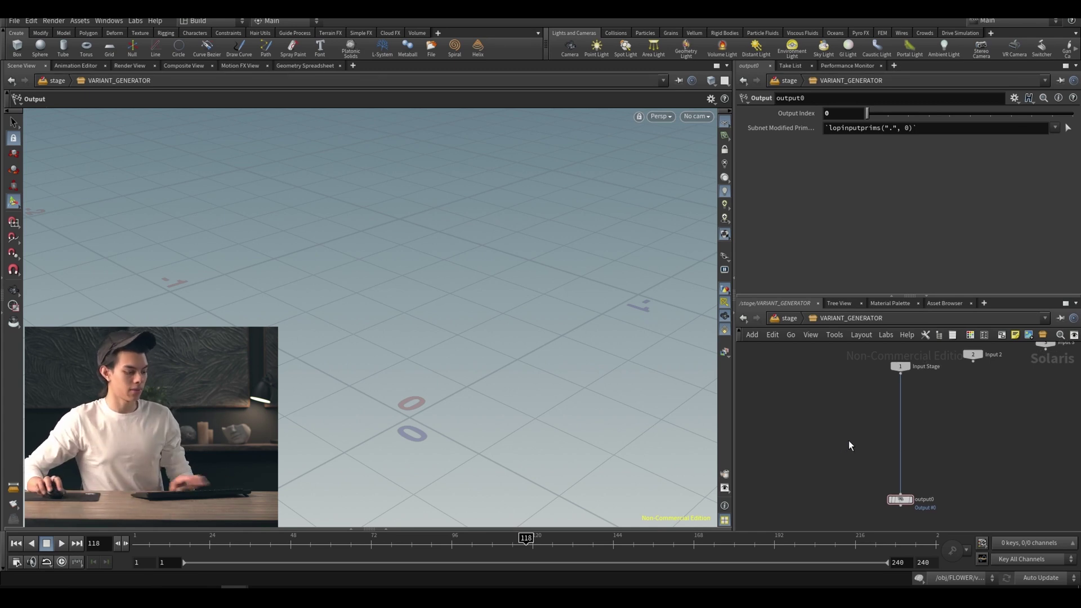
# Add a For Each loop beside the input-to-output wire and move foreach_end1 farther below foreach_begin1.
pyautogui.press('Tab')
pyautogui.write('sopcreate')
pyautogui.press('Return')
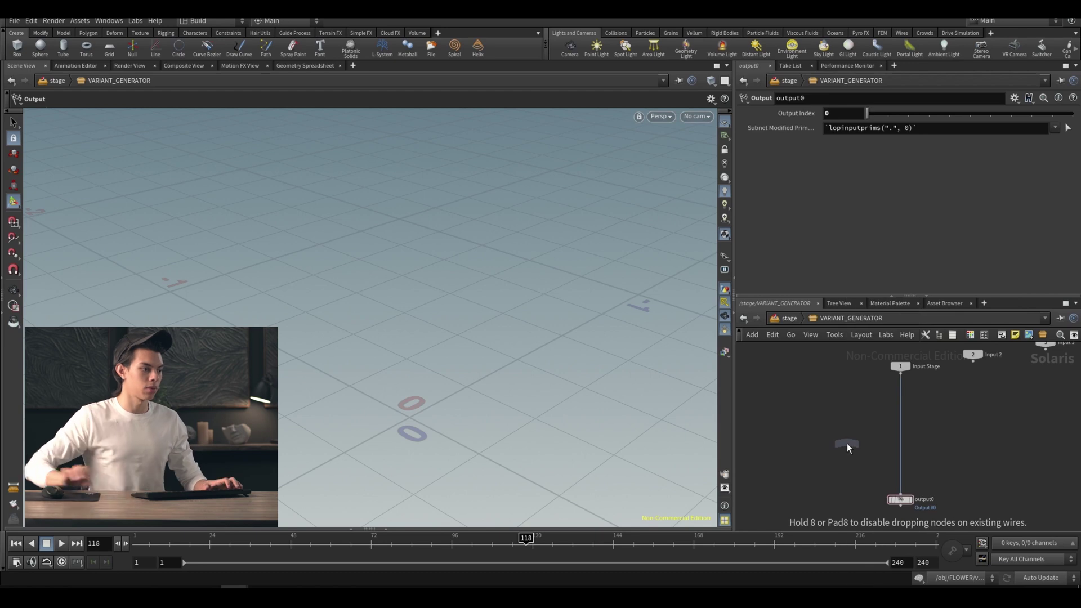
pyautogui.click(894, 405)
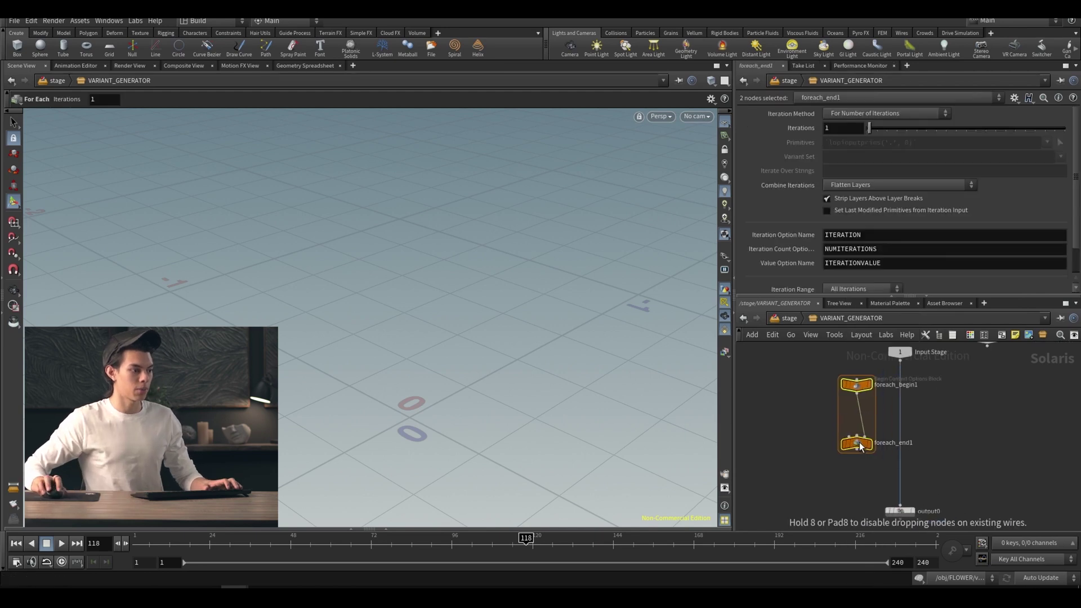
pyautogui.click(935, 427)
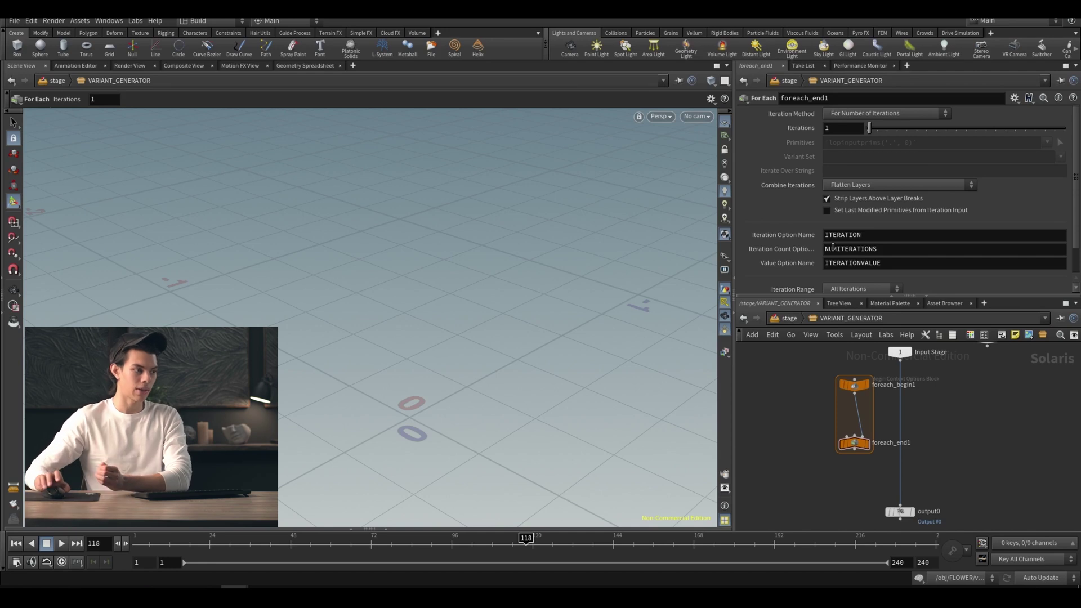
pyautogui.scroll(-1, 805, 231)
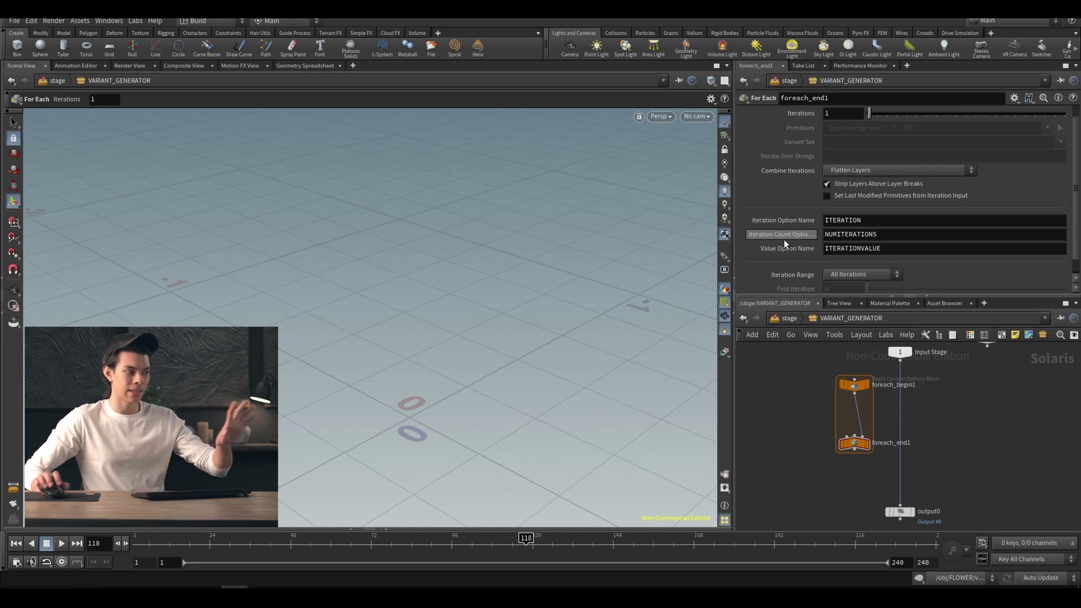
pyautogui.scroll(-1, 784, 239)
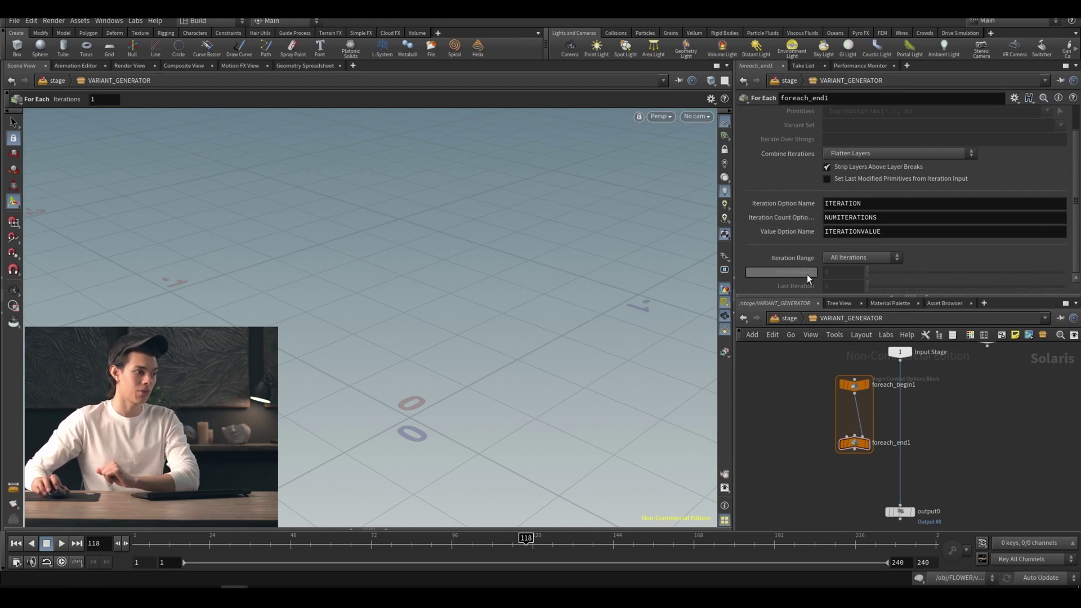
pyautogui.scroll(2, 831, 230)
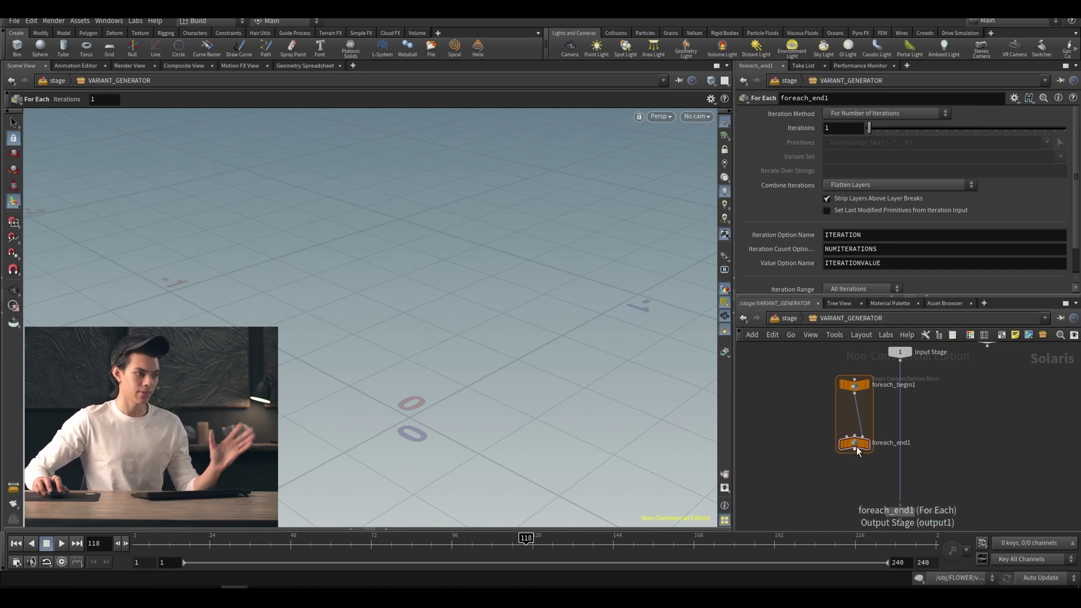
pyautogui.moveTo(861, 444); pyautogui.dragTo(861, 474)
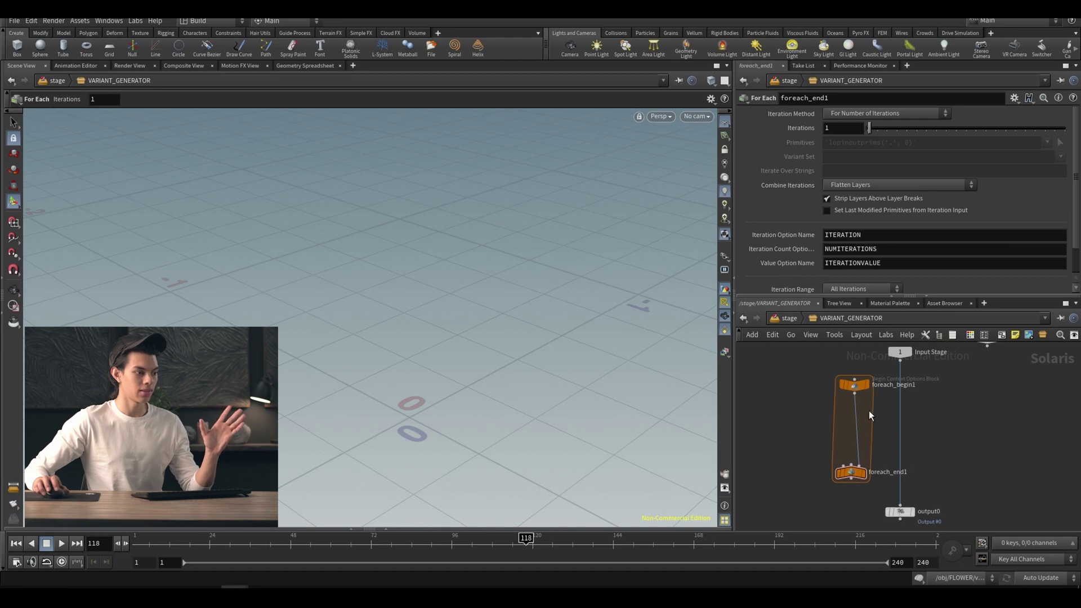
# Insert a SOP Import node between foreach_begin1 and foreach_end1.
pyautogui.scroll(2, 871, 413)
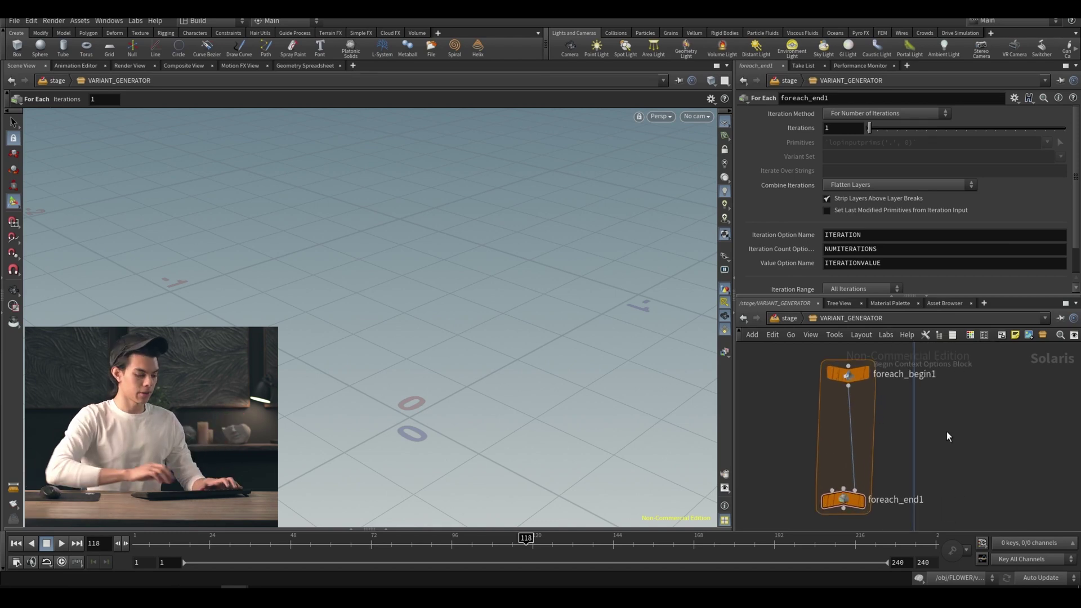
pyautogui.press('Tab')
pyautogui.write('sop')
pyautogui.press('Return')
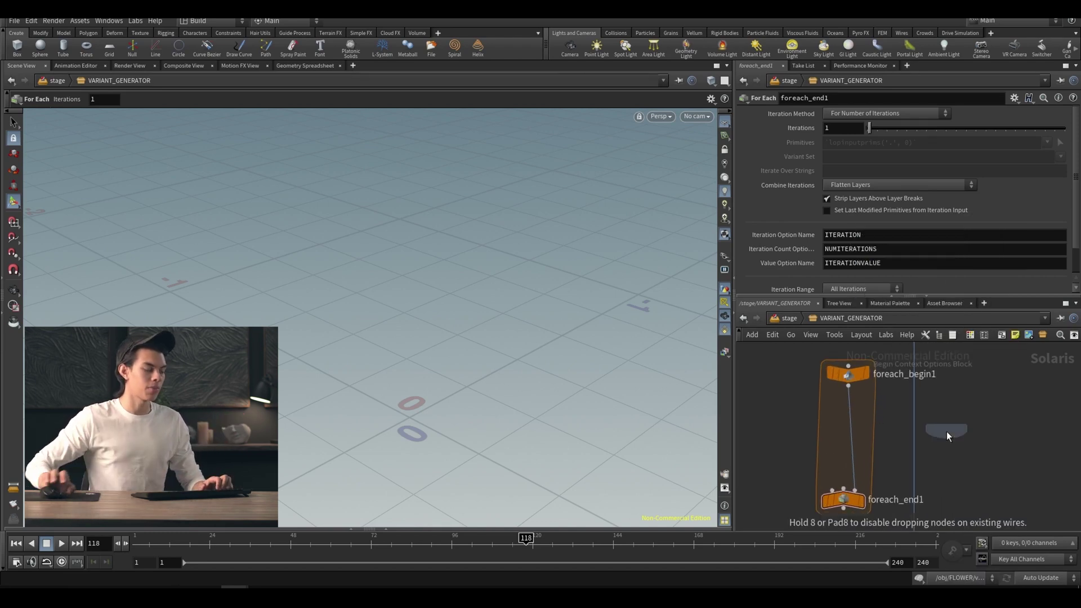
pyautogui.click(850, 414)
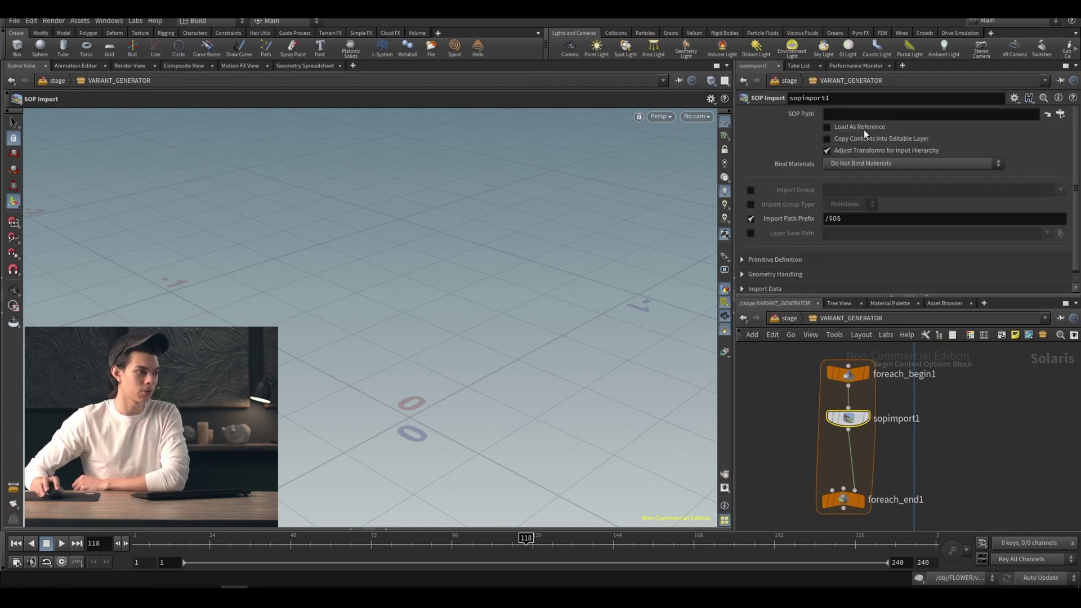
# Set the SOP Path of sopimport1 to /obj/FLOWER/ANIMATED_FLOWER.
pyautogui.click(1060, 115)
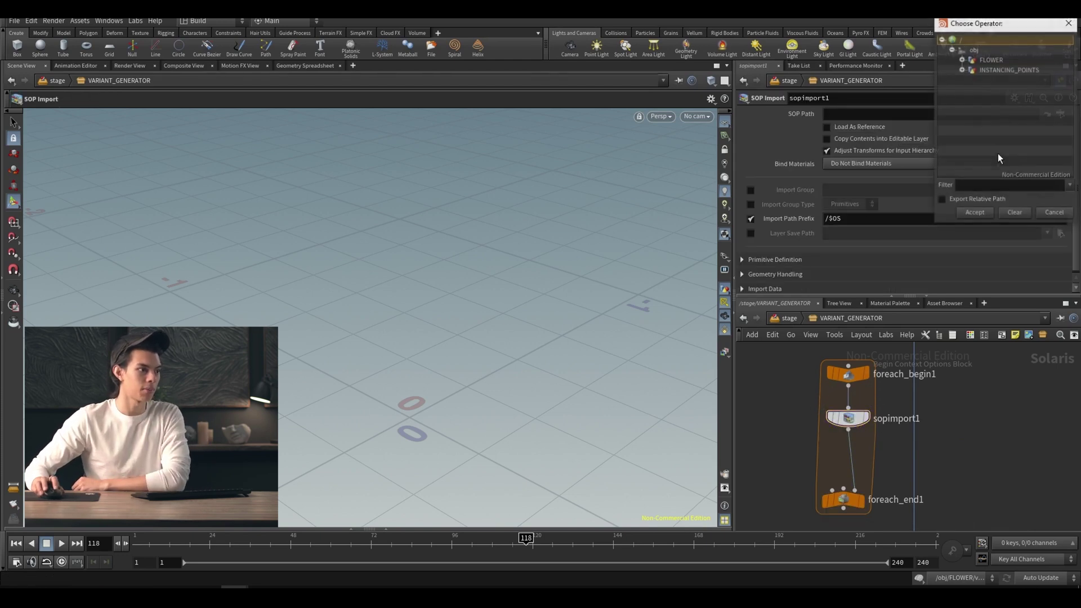
pyautogui.click(961, 60)
pyautogui.doubleClick(1000, 70)
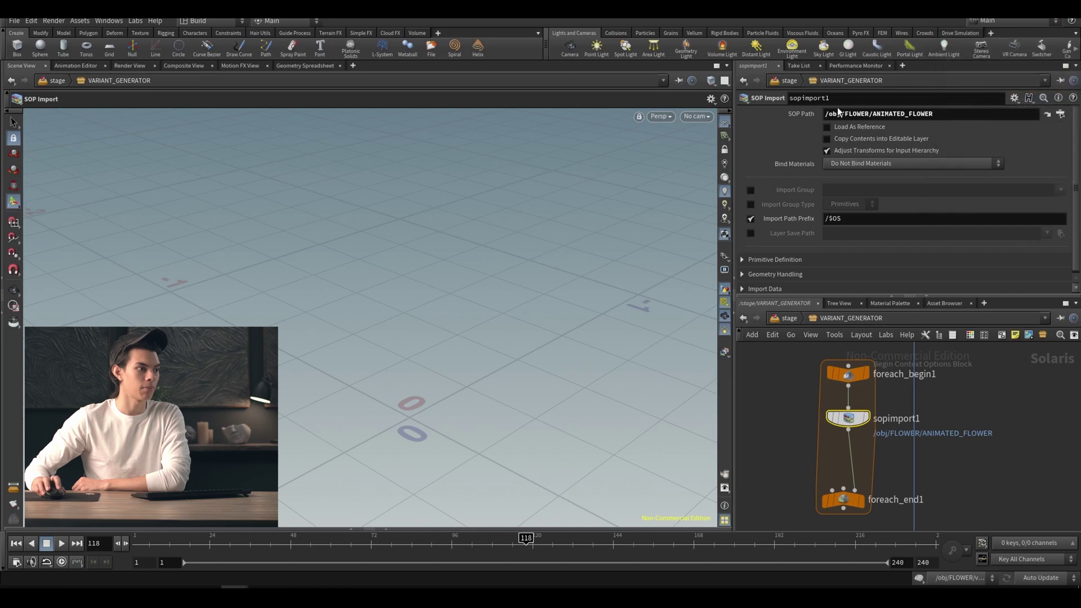
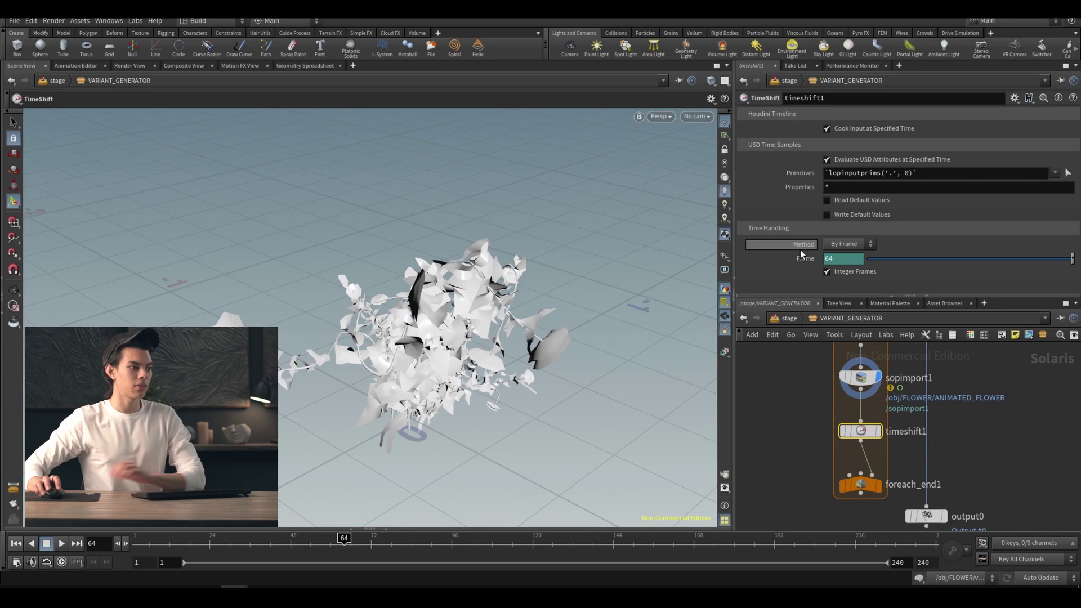
# Replace the Frame expression of timeshift1 with contextoption("ITERATION").
pyautogui.moveTo(344, 537); pyautogui.dragTo(223, 539)
pyautogui.click(806, 258)
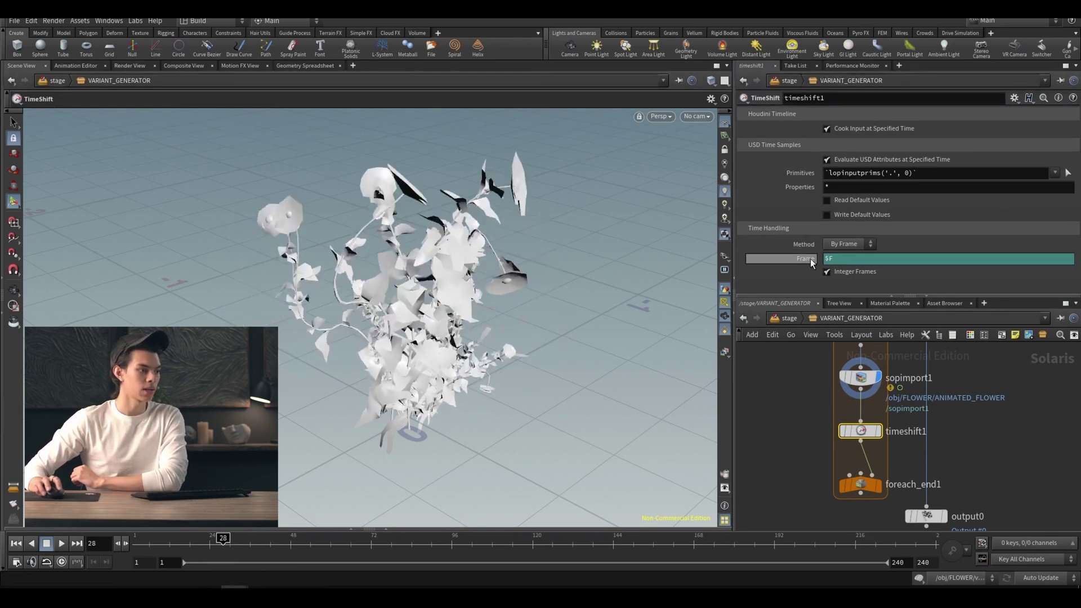
pyautogui.rightClick(796, 261)
pyautogui.click(823, 394)
pyautogui.click(847, 259)
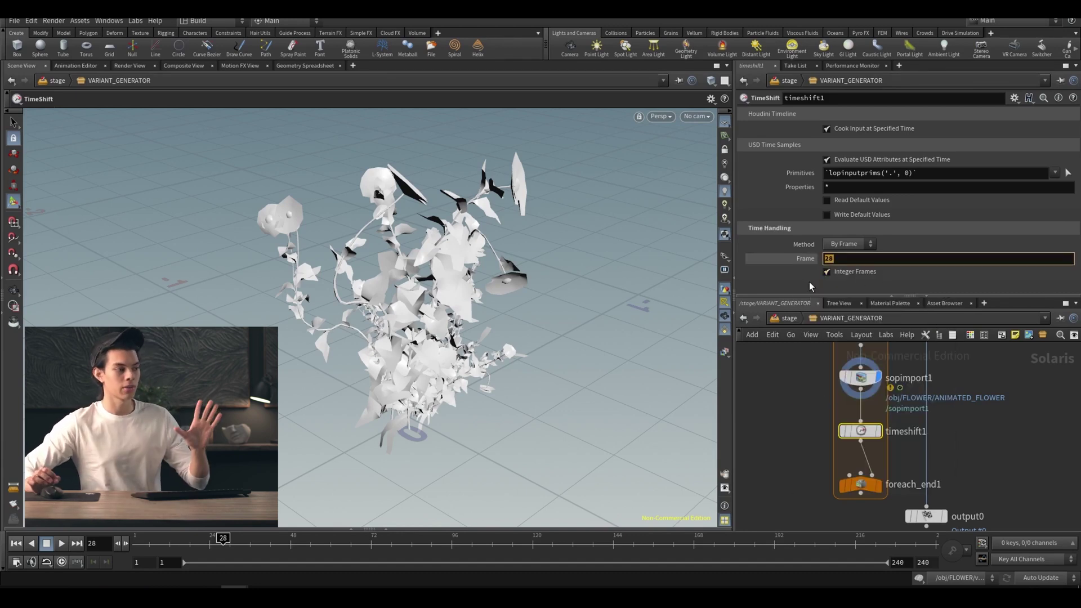
pyautogui.hotkey('ctrl', 'z')
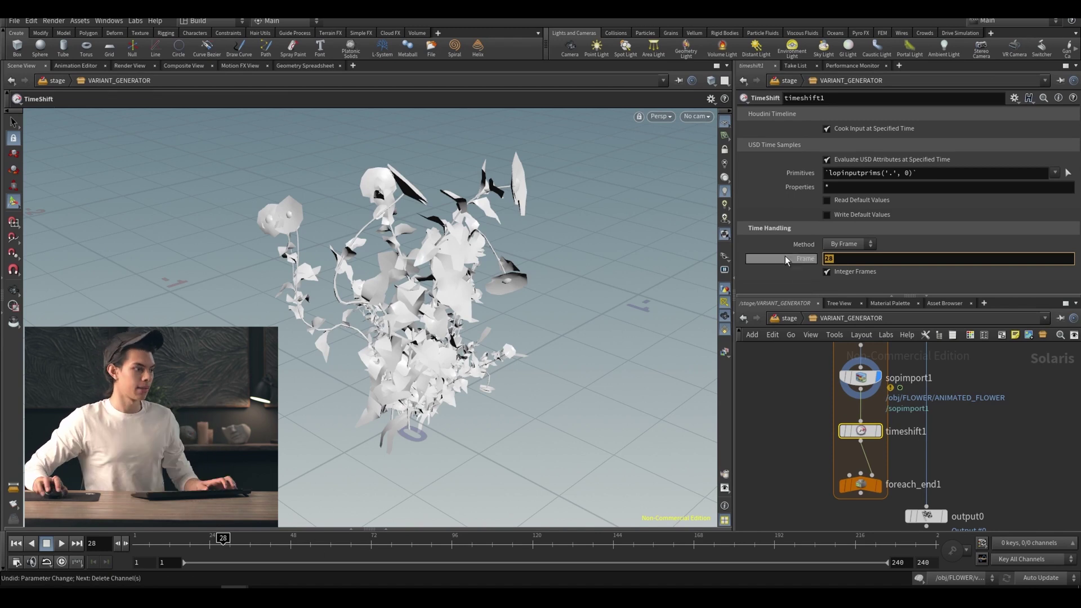
pyautogui.write('con')
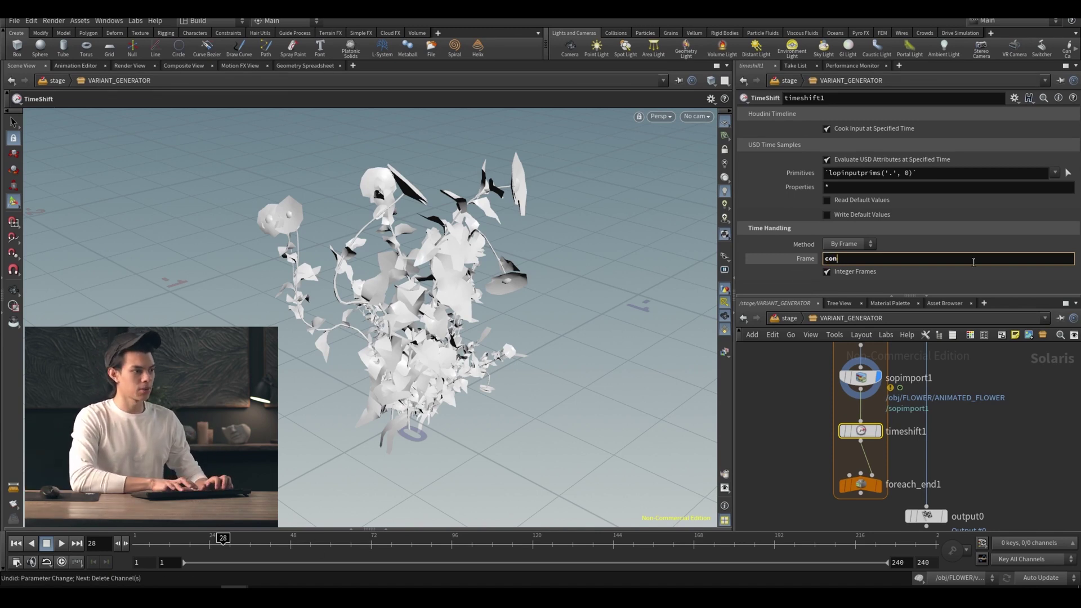
pyautogui.write('textoption()"ITERATION"')
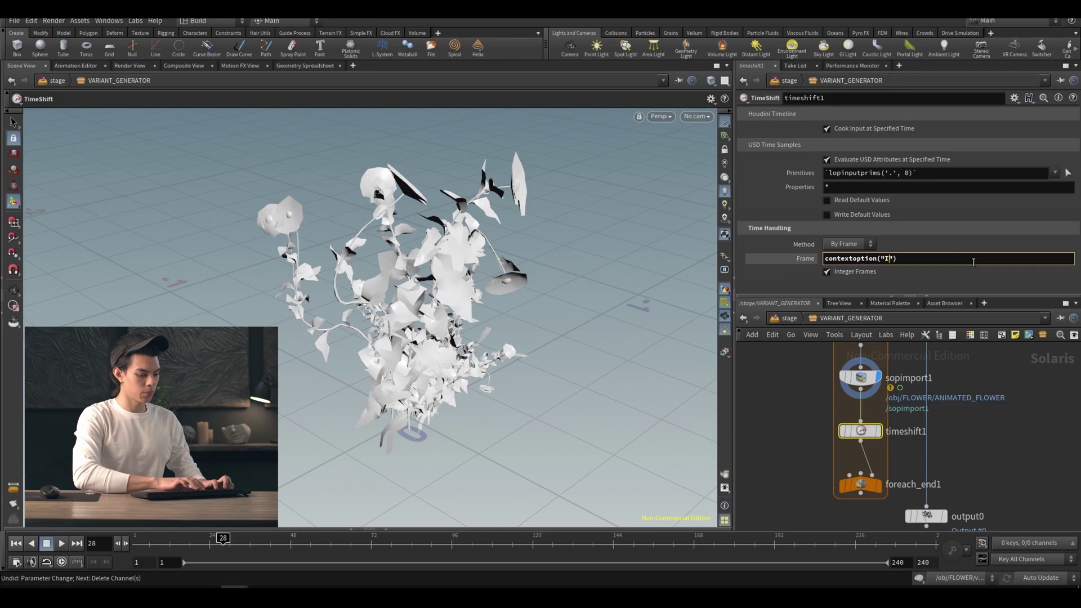
pyautogui.press('Return')
# Move the whole For Each block farther away from the input-to-output wire and open the parameters of foreach_end1.
pyautogui.scroll(-2, 919, 446)
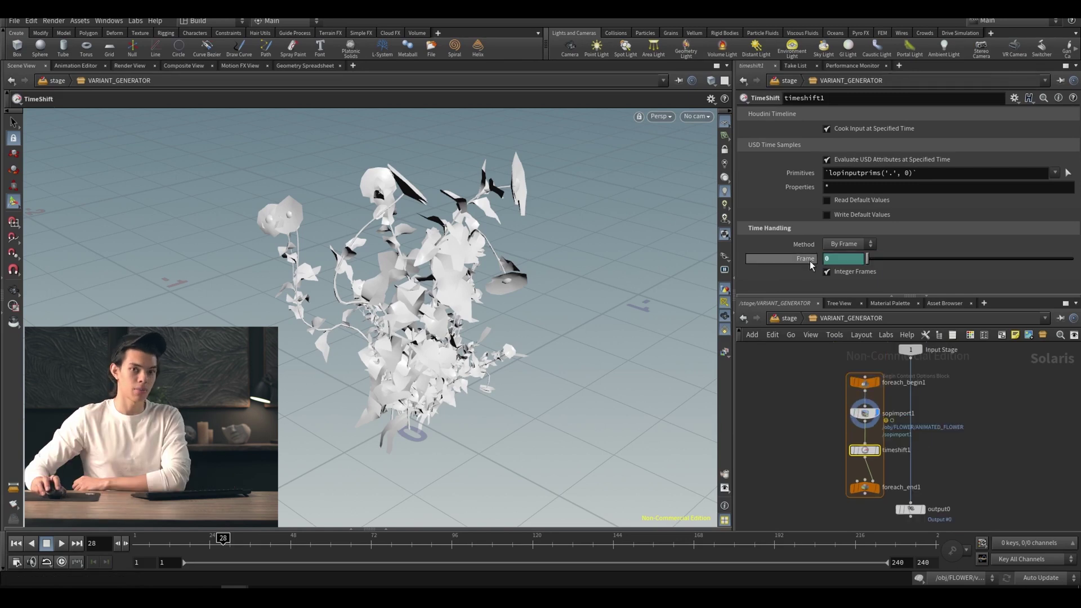
pyautogui.moveTo(802, 506); pyautogui.dragTo(824, 380)
pyautogui.click(805, 354)
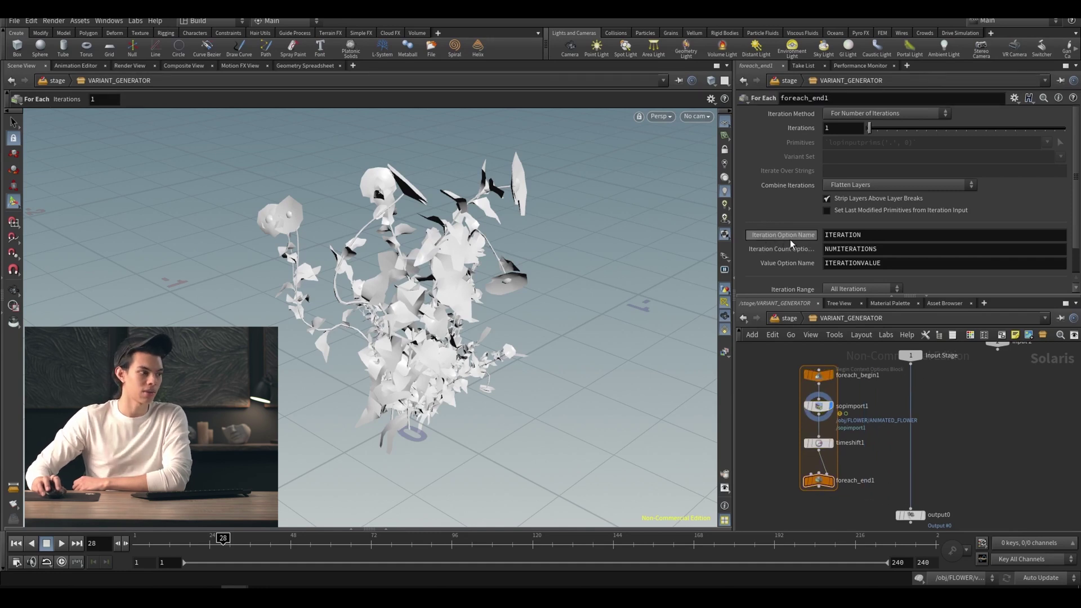
# Display the output of foreach_end1 and scrub the timeline to frame 4.
pyautogui.scroll(2, 818, 442)
pyautogui.click(816, 441)
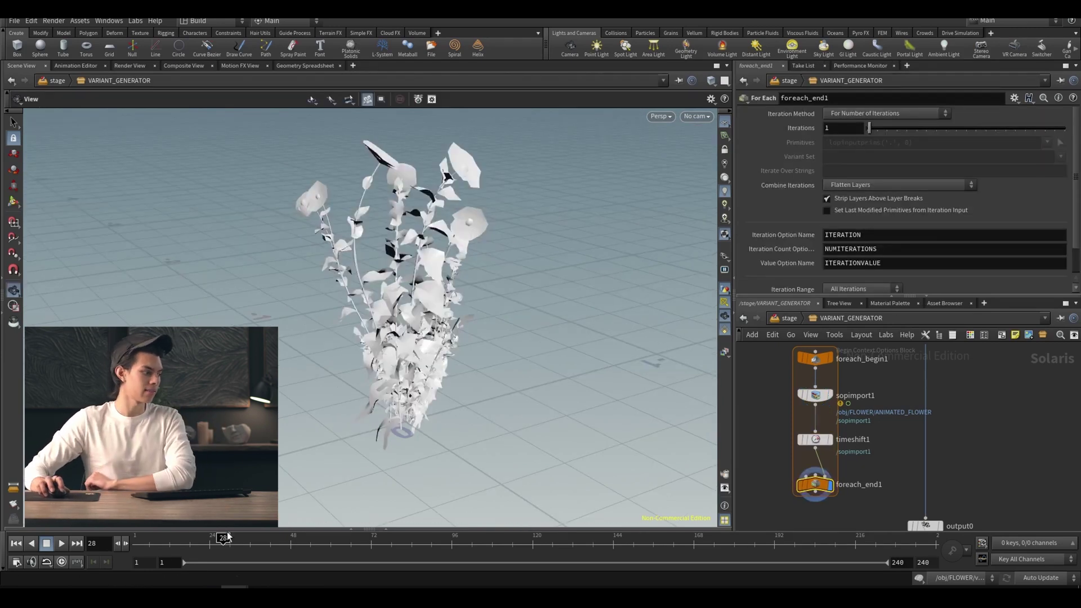
pyautogui.click(146, 542)
pyautogui.moveTo(146, 541); pyautogui.dragTo(142, 542)
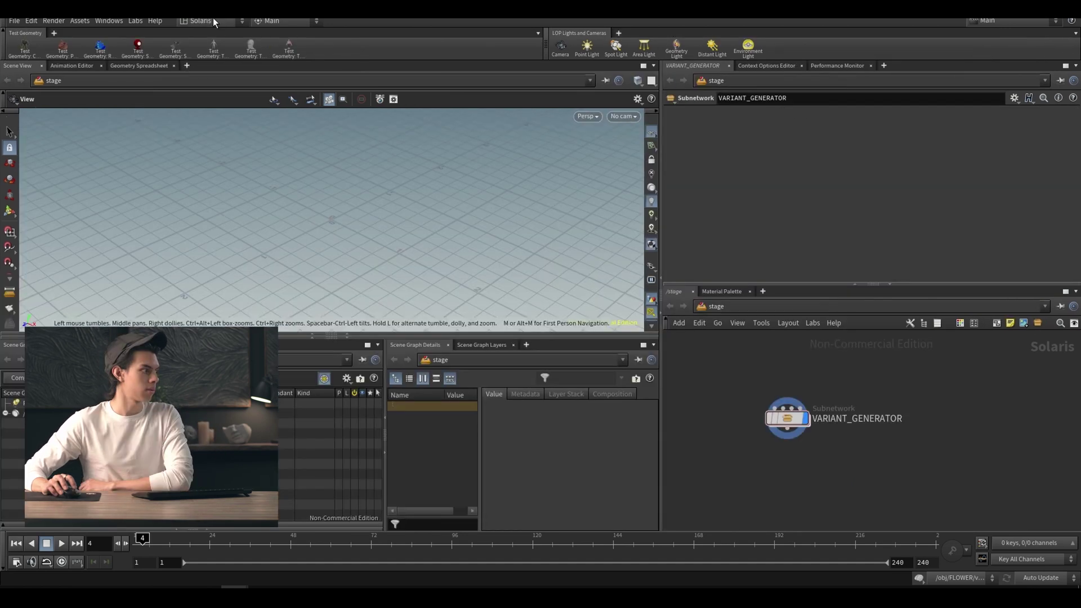
# Switch to the Solaris desktop layout and widen the Scene Graph Tree inside VARIANT_GENERATOR.
pyautogui.click(208, 21)
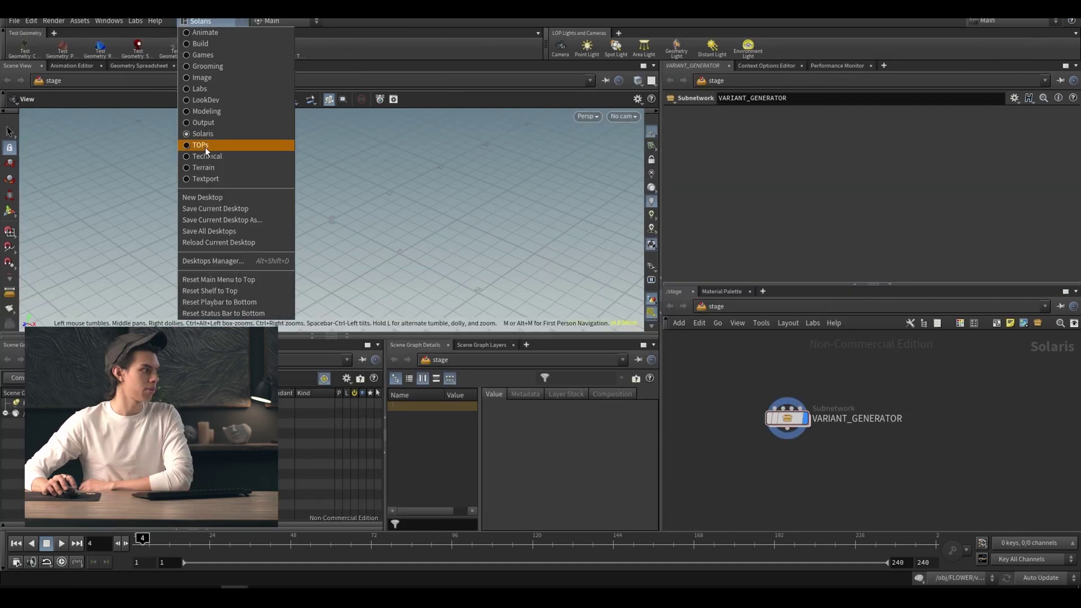
pyautogui.click(225, 133)
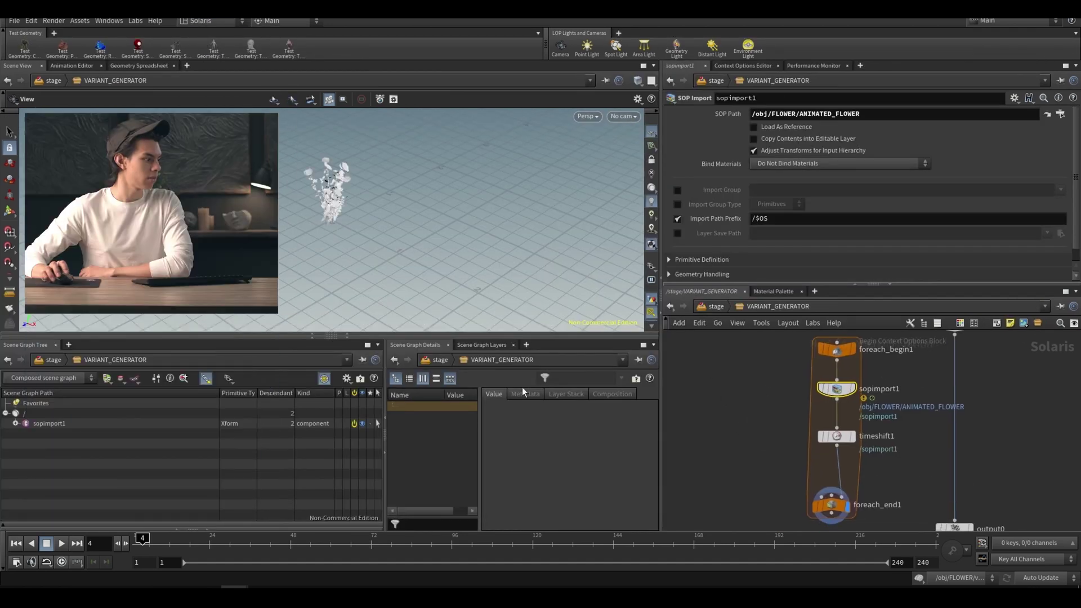
pyautogui.moveTo(385, 436); pyautogui.dragTo(446, 442)
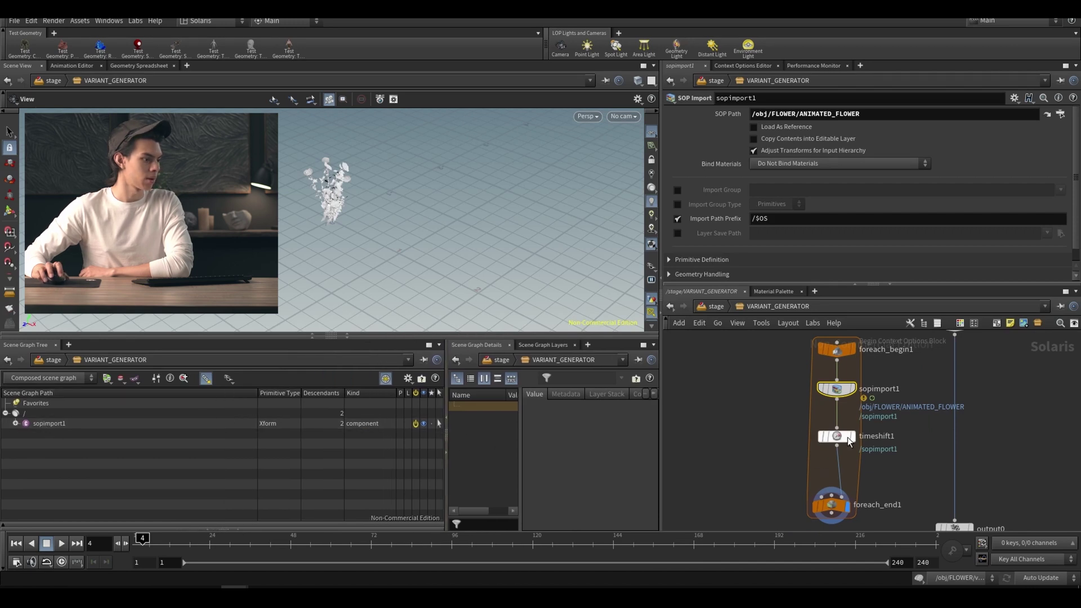
# Set the Import Path Prefix of sopimport1 to /flower`contextoption("ITERATION")`.
pyautogui.click(788, 219)
pyautogui.write('/flower')
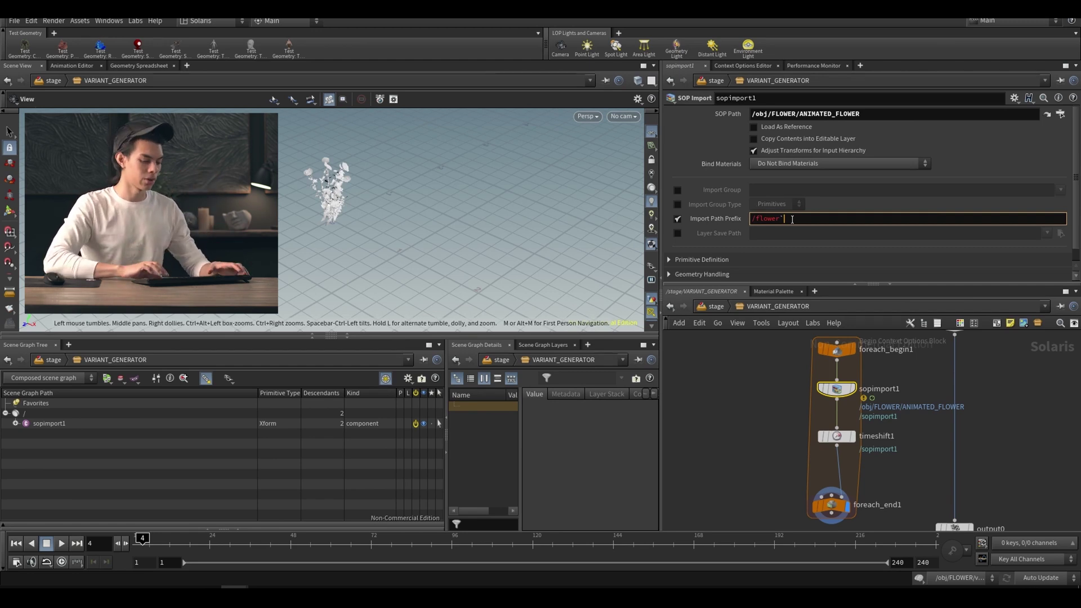
pyautogui.write('conte')
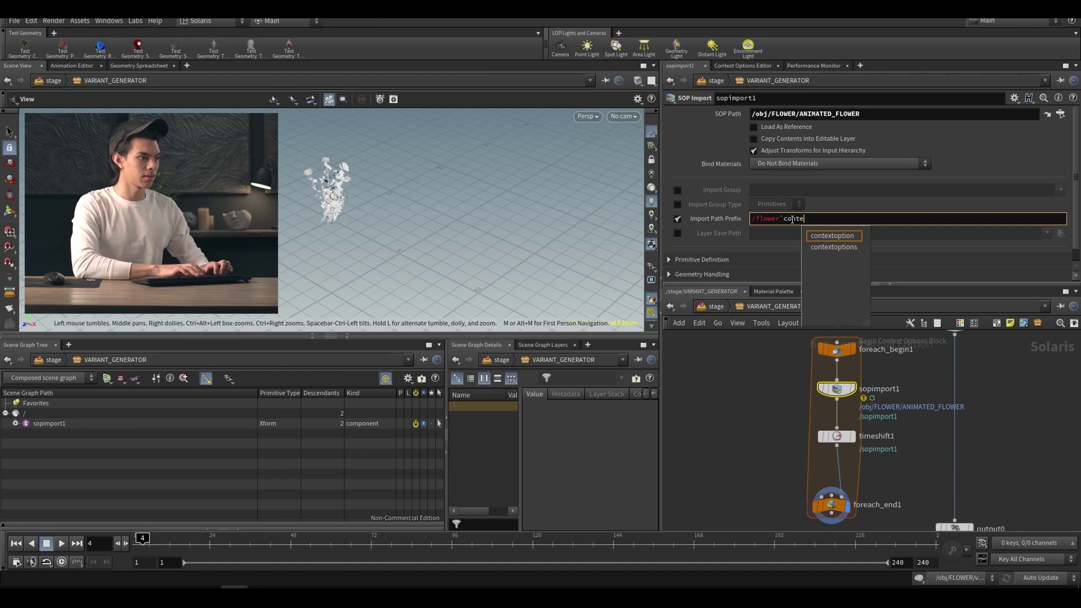
pyautogui.write('nxtoption()')
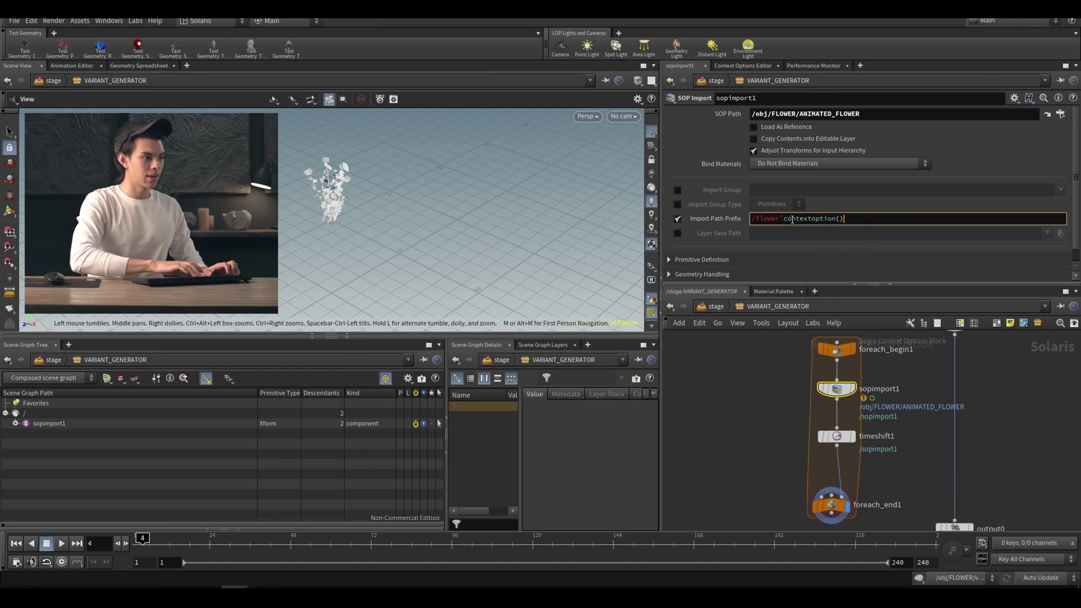
pyautogui.write('"ITERATION"')
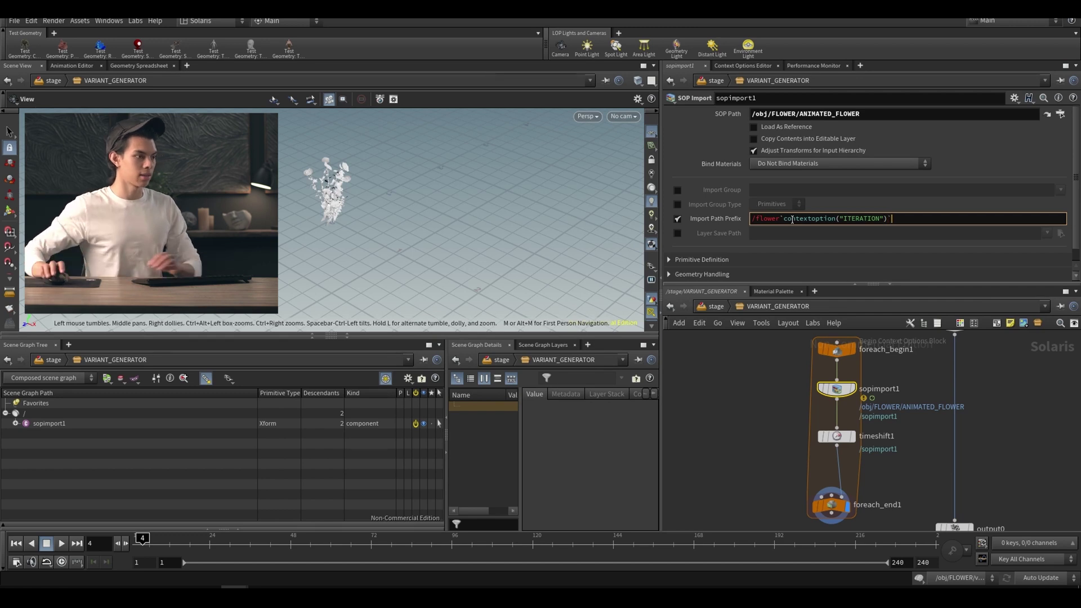
pyautogui.press('Return')
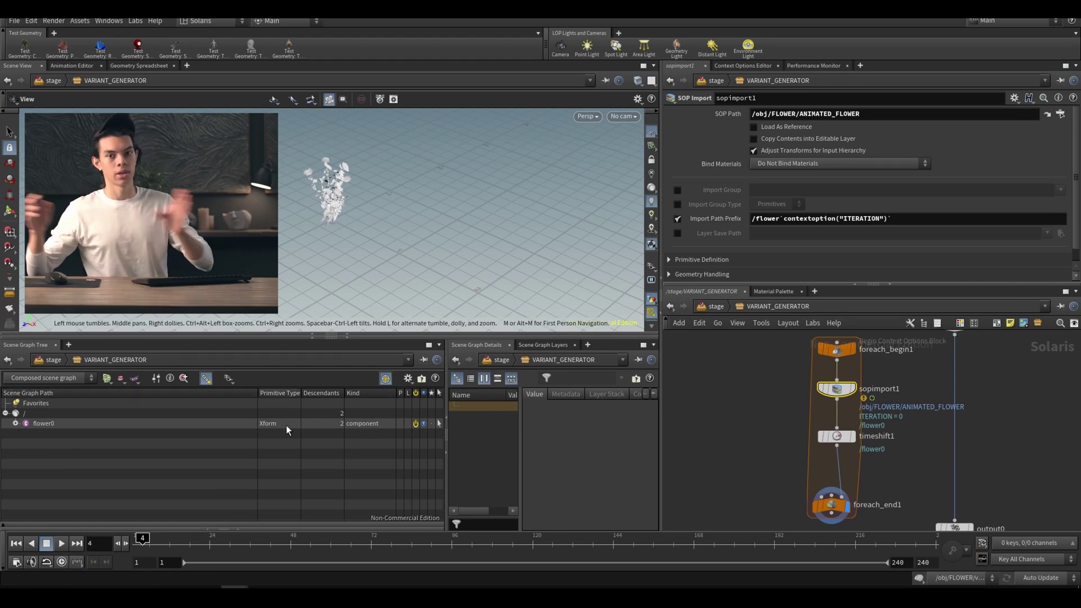
# Set the Iterations of foreach_end1 to 5 and inspect the generated flowers in the viewport.
pyautogui.click(831, 505)
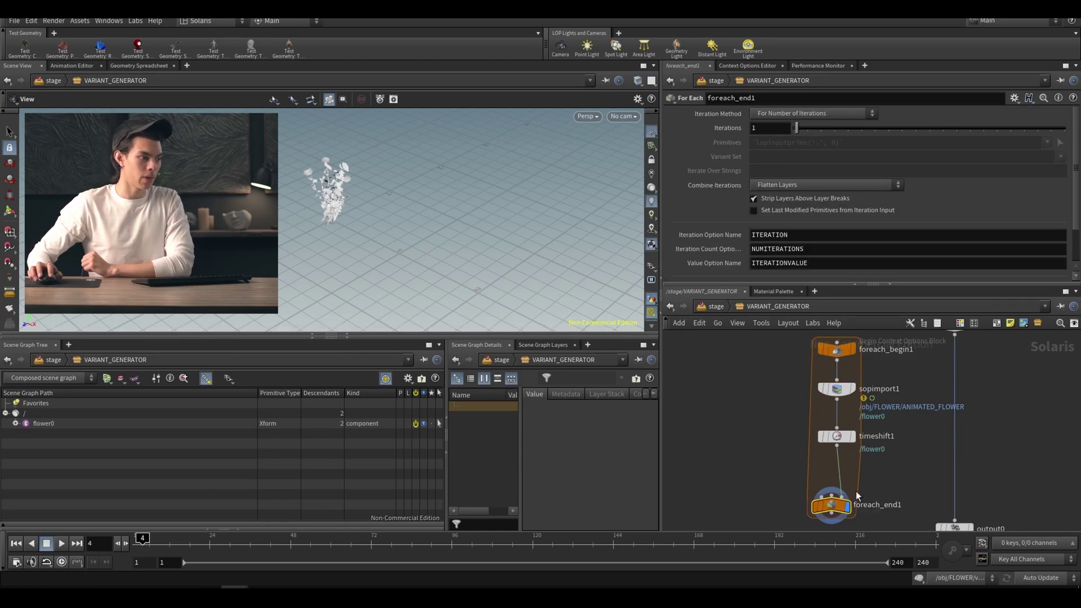
pyautogui.press('BackSpace')
pyautogui.write('5')
pyautogui.press('Return')
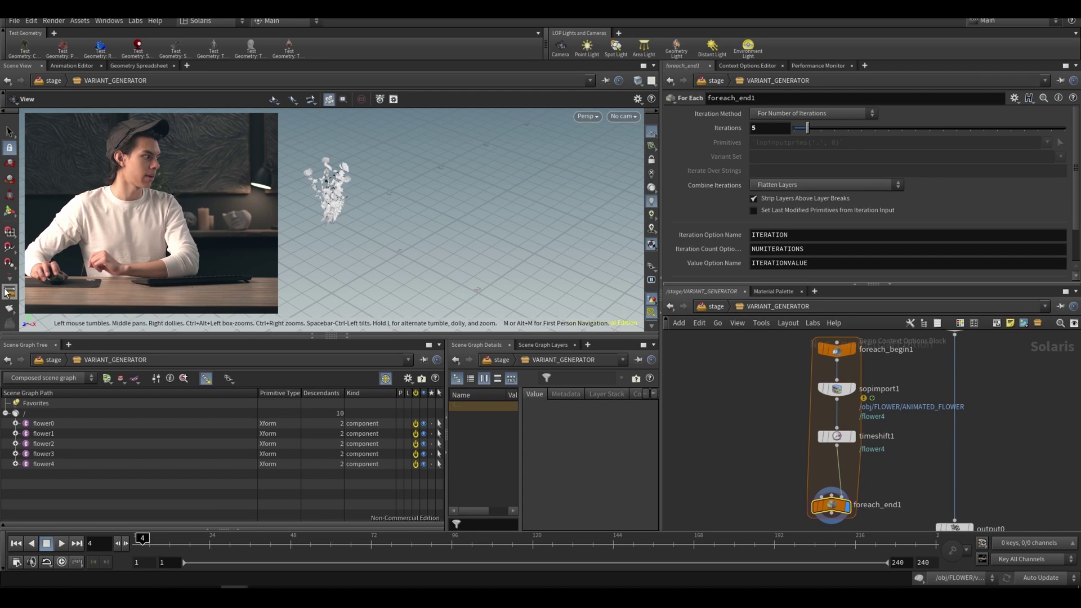
pyautogui.scroll(5, 373, 205)
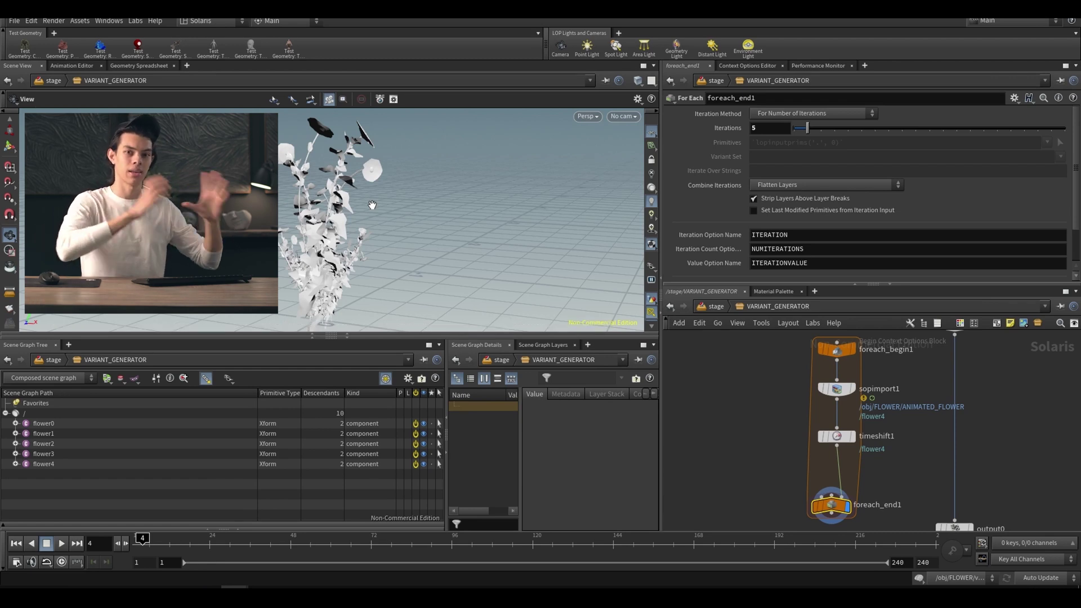
# Set the Iterations of foreach_end1 back to 1.
pyautogui.click(769, 128)
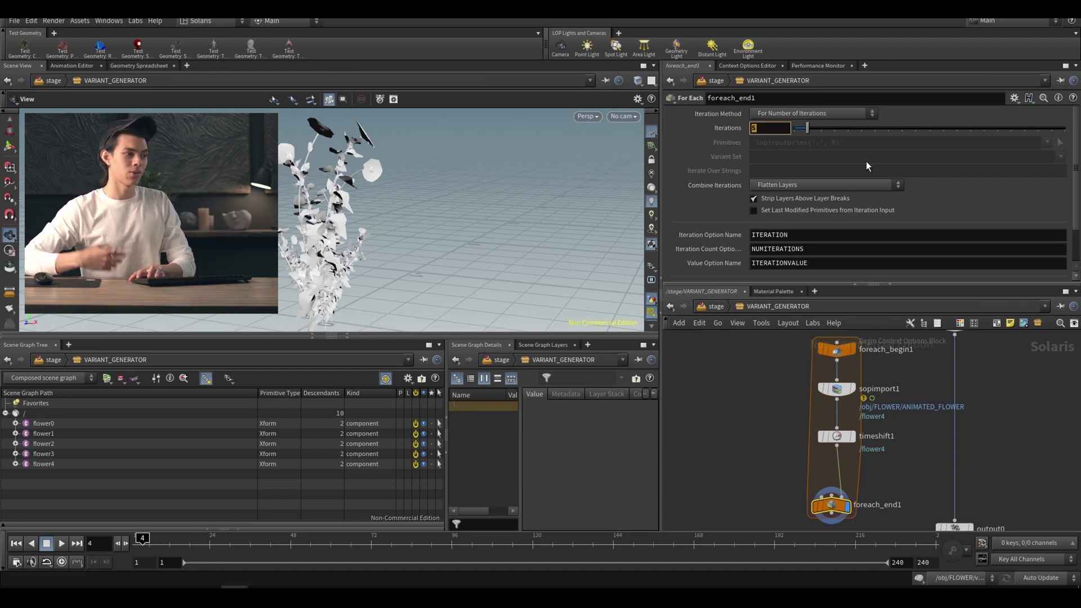
pyautogui.write('1')
pyautogui.press('Return')
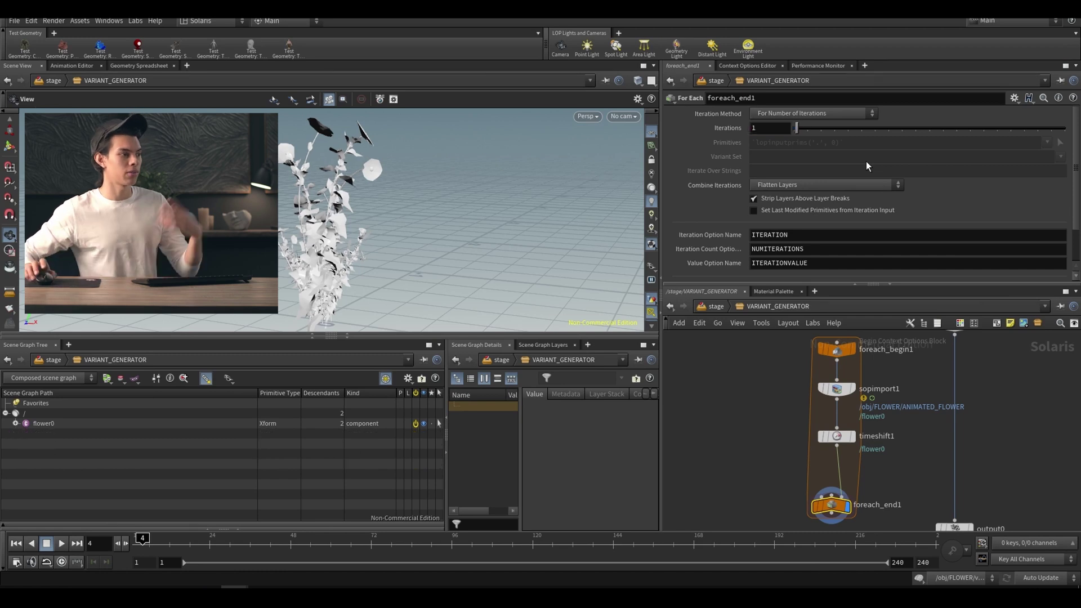
# Insert an Add Variants to Existing Primitive node between timeshift1 and foreach_end1, with timeshift1 wired into its variant input.
pyautogui.press('Tab')
pyautogui.write('varian')
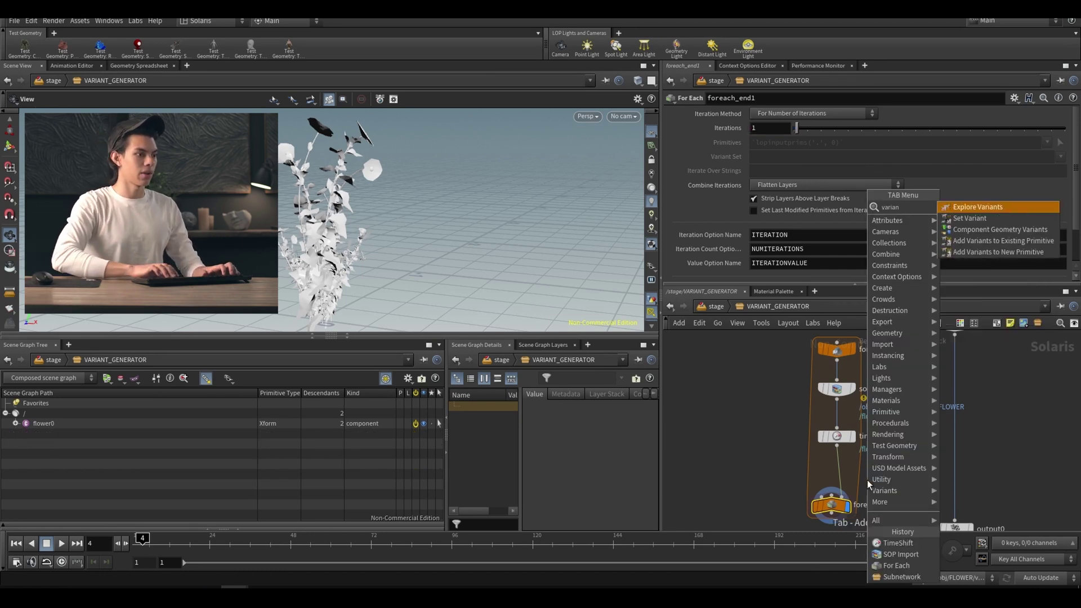
pyautogui.press('Down')
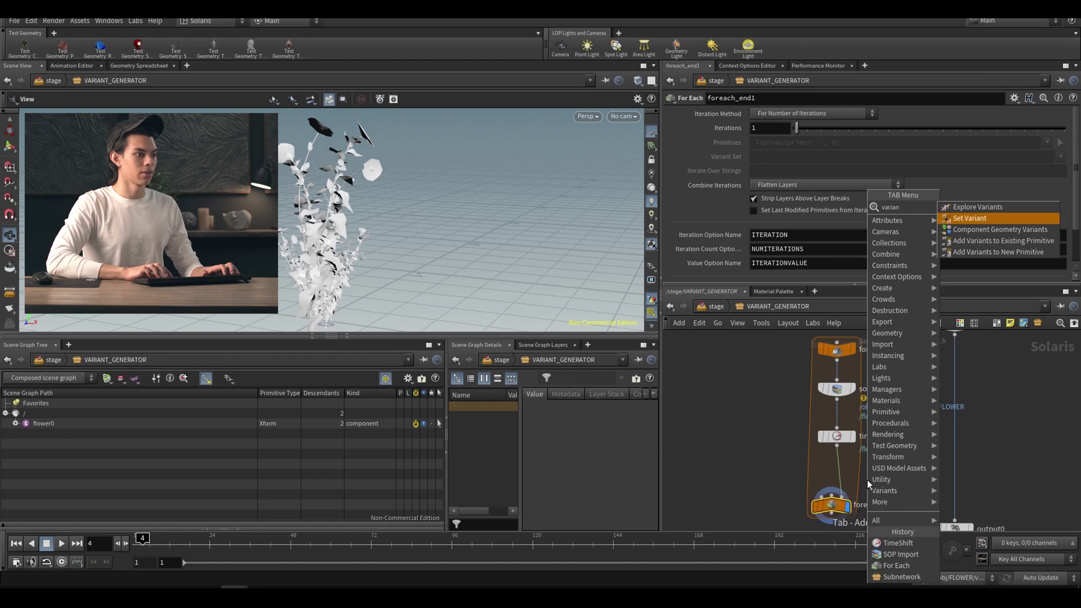
pyautogui.press('Return')
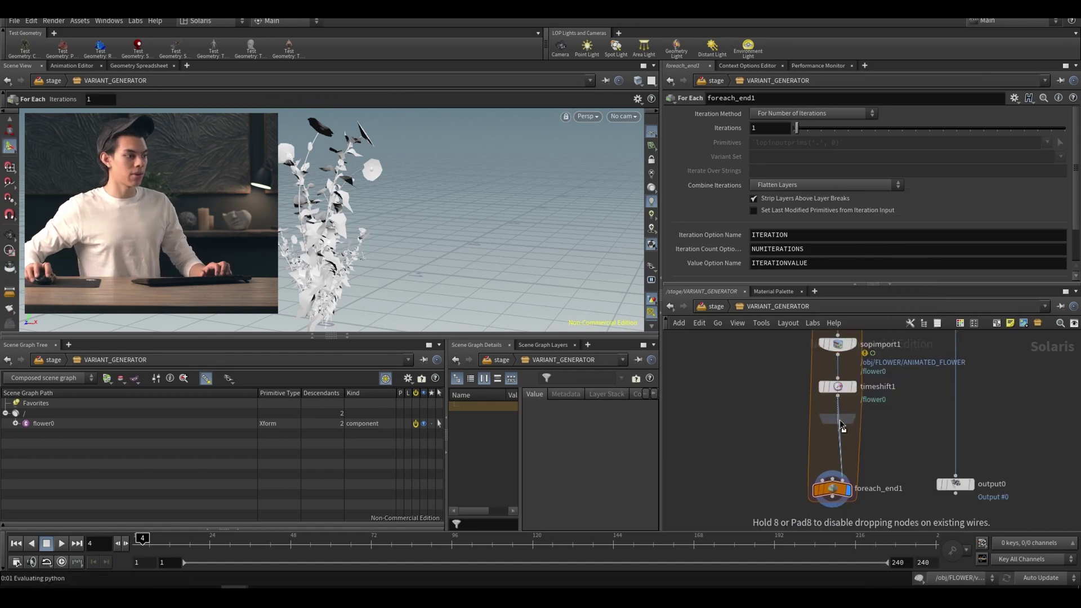
pyautogui.click(840, 418)
pyautogui.click(832, 415)
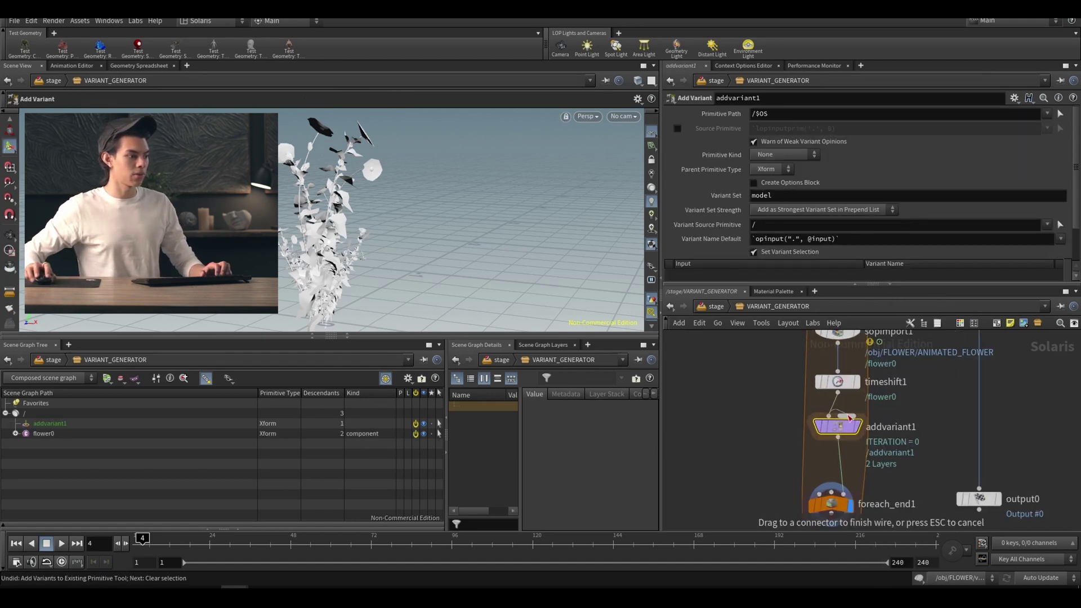
pyautogui.click(838, 393)
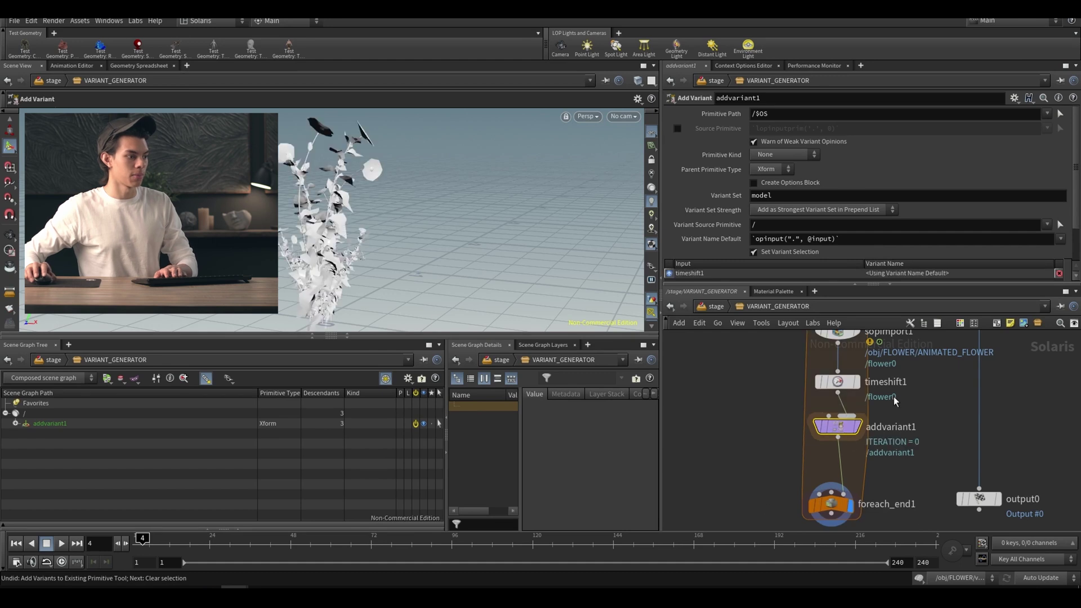
# Set the Primitive Path of addvariant1 to /flower.
pyautogui.scroll(-2, 891, 404)
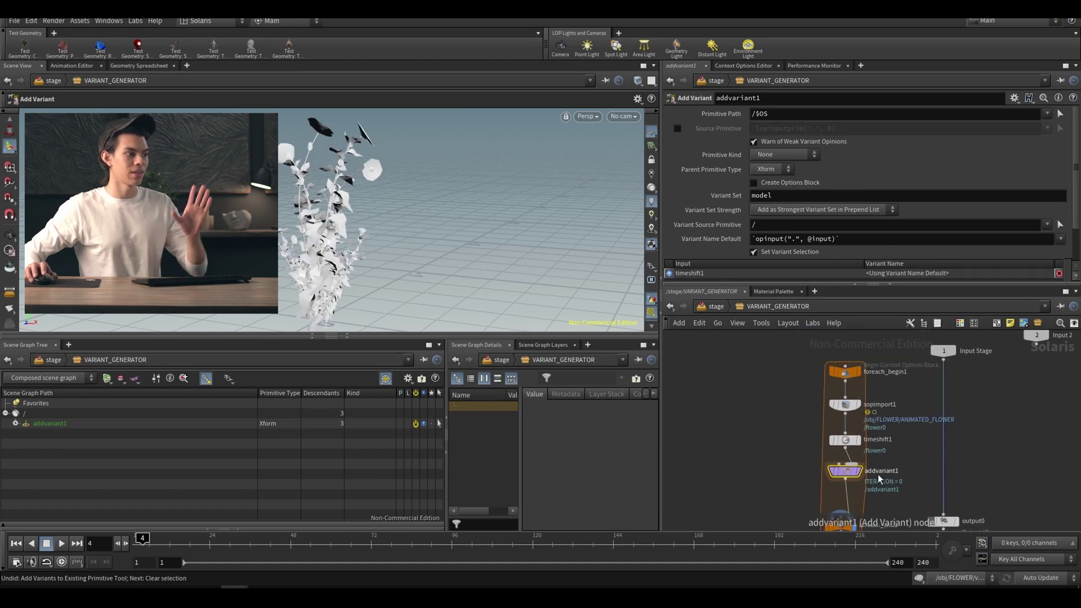
pyautogui.scroll(3, 851, 496)
pyautogui.click(865, 114)
pyautogui.press('BackSpace')
pyautogui.press('BackSpace')
pyautogui.press('BackSpace')
pyautogui.write('flower')
pyautogui.press('Return')
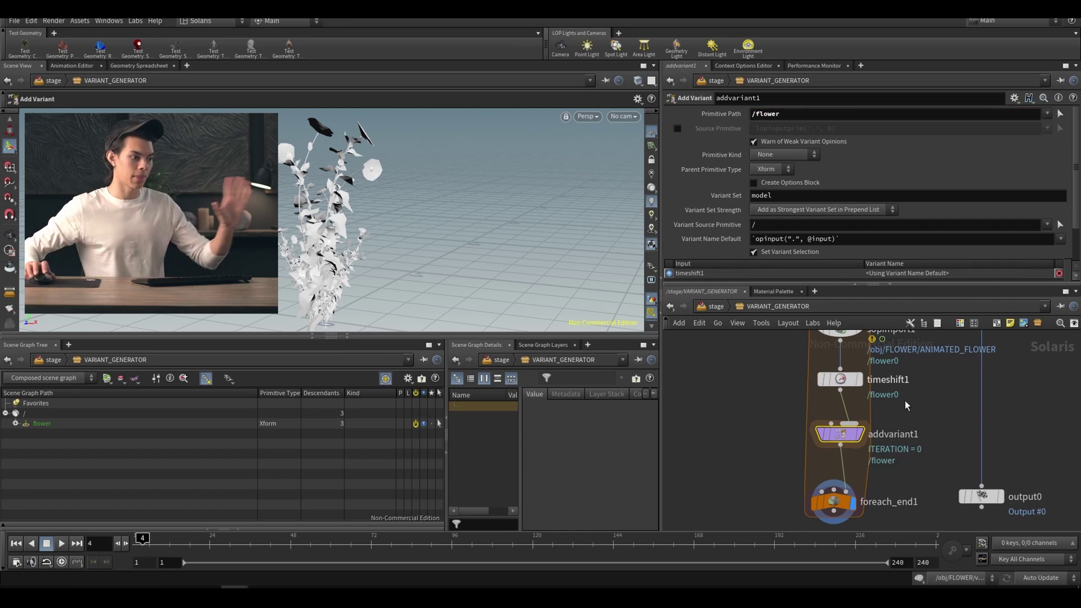
# Name the Variant Set of addvariant1 variant.
pyautogui.press('Tab')
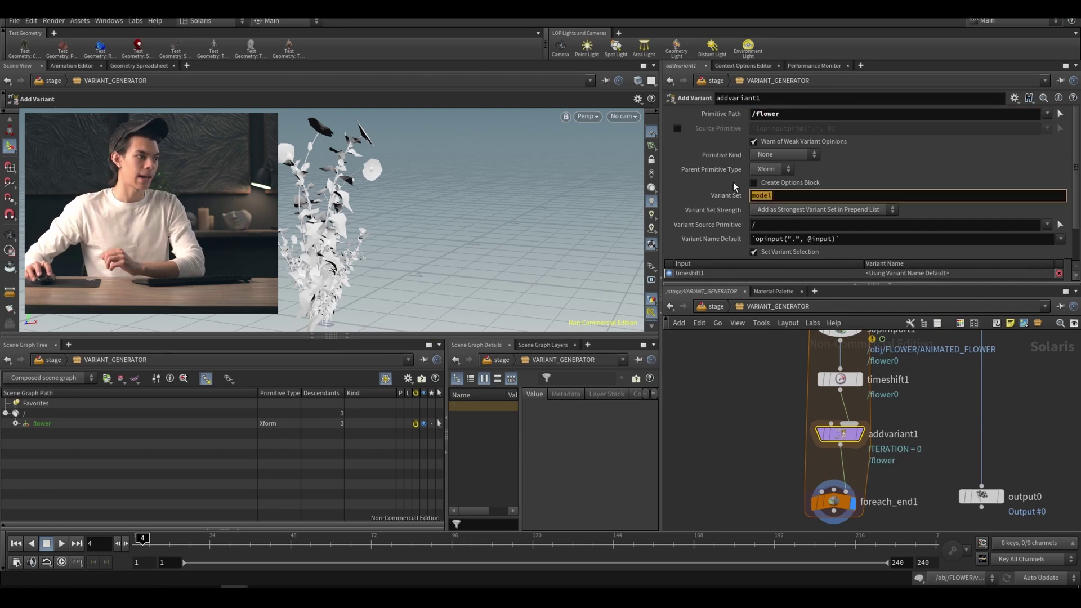
pyautogui.write('variant')
pyautogui.press('Return')
# Set the Variant Source Primitive of addvariant1 to /flower`contextoption("ITERATION")`.
pyautogui.click(858, 224)
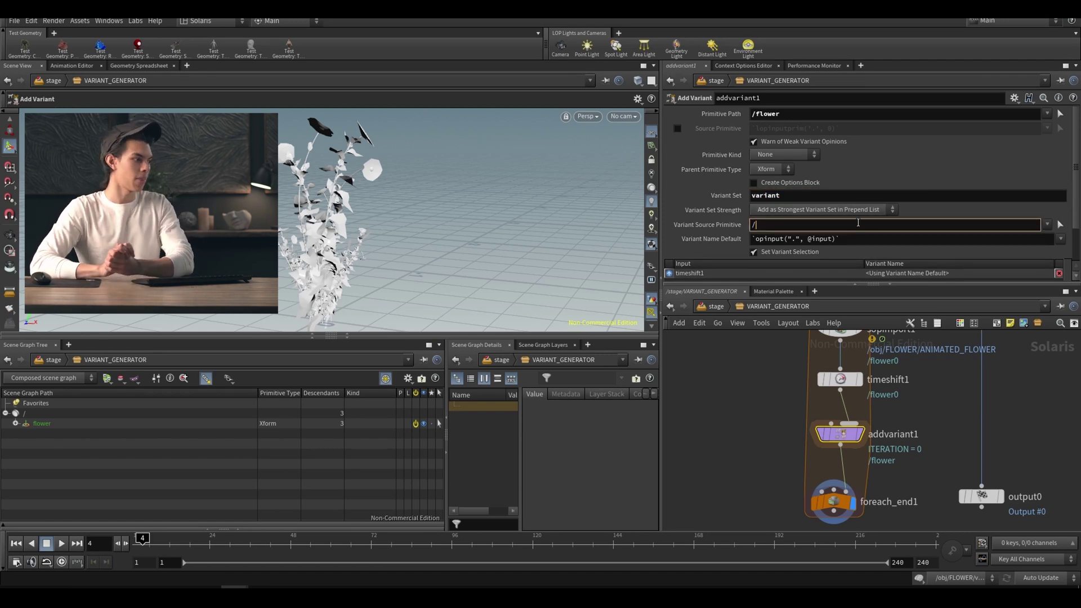
pyautogui.write('flower')
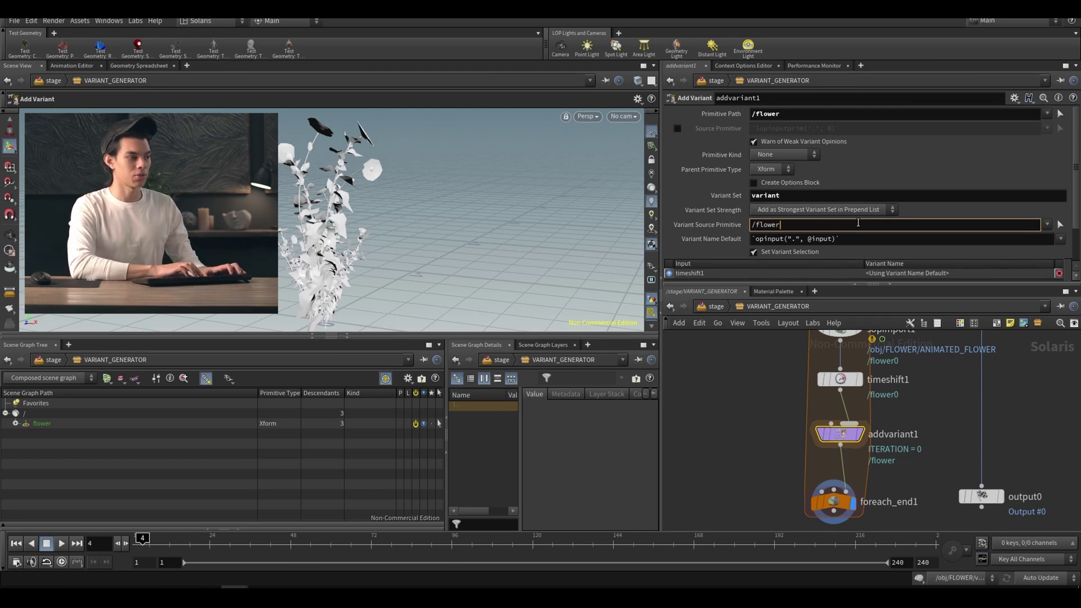
pyautogui.write('`context')
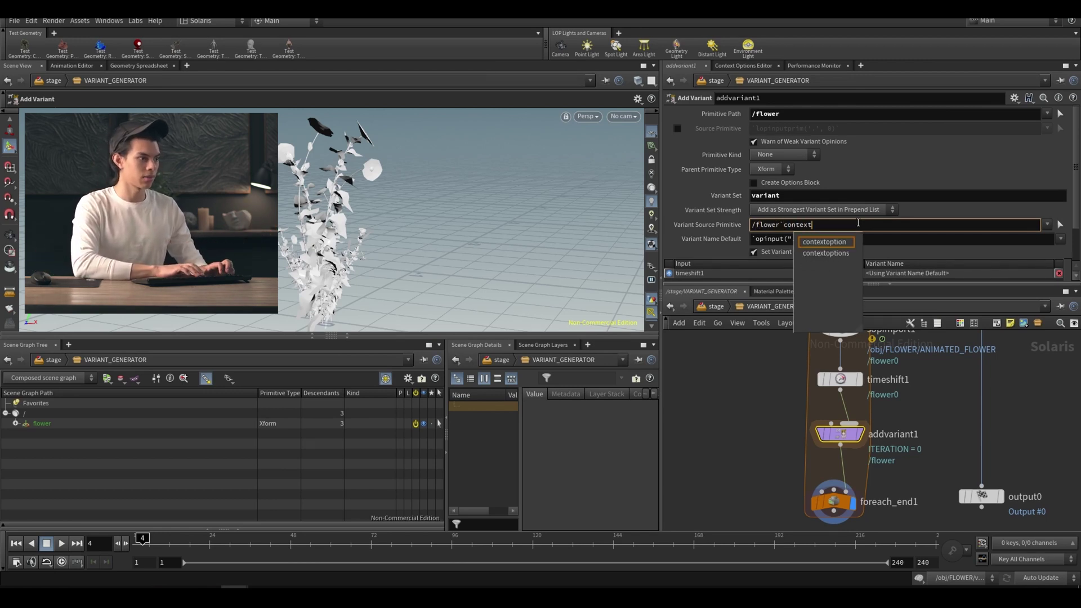
pyautogui.write('option()')
pyautogui.write('"ITERATION")`')
pyautogui.press('Return')
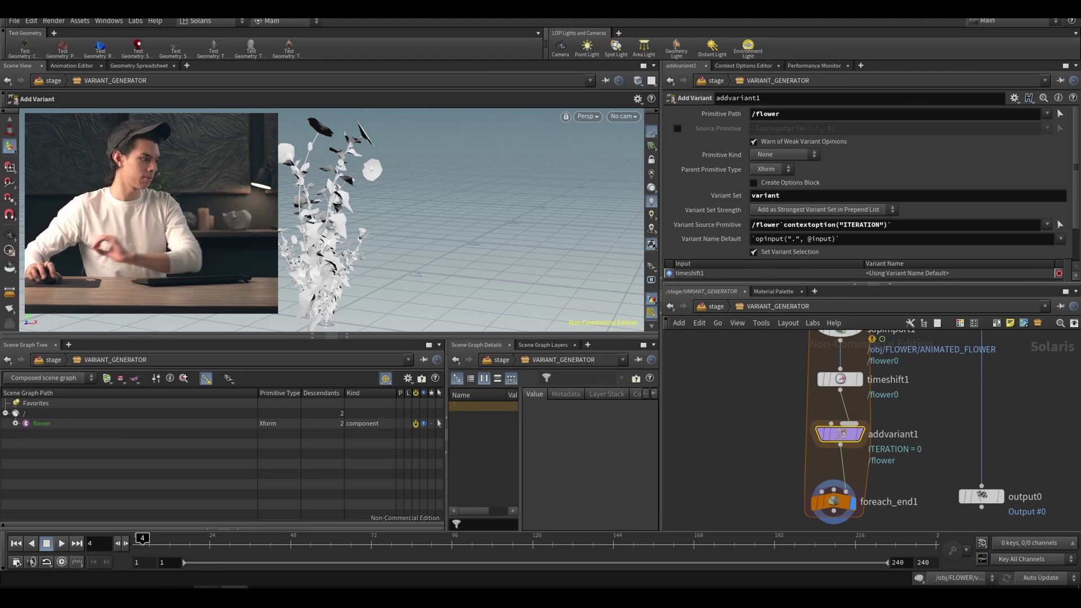
# Set the Variant Name Default of addvariant1 to `contextoption("ITERATION")`.
pyautogui.click(851, 241)
pyautogui.write('`')
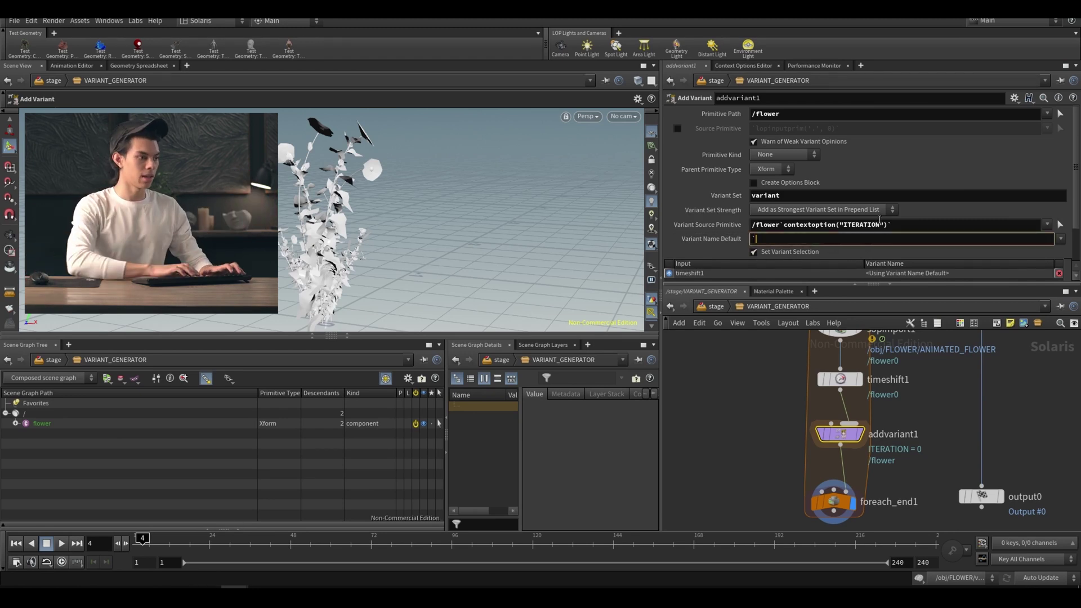
pyautogui.write('conte')
pyautogui.press('Return')
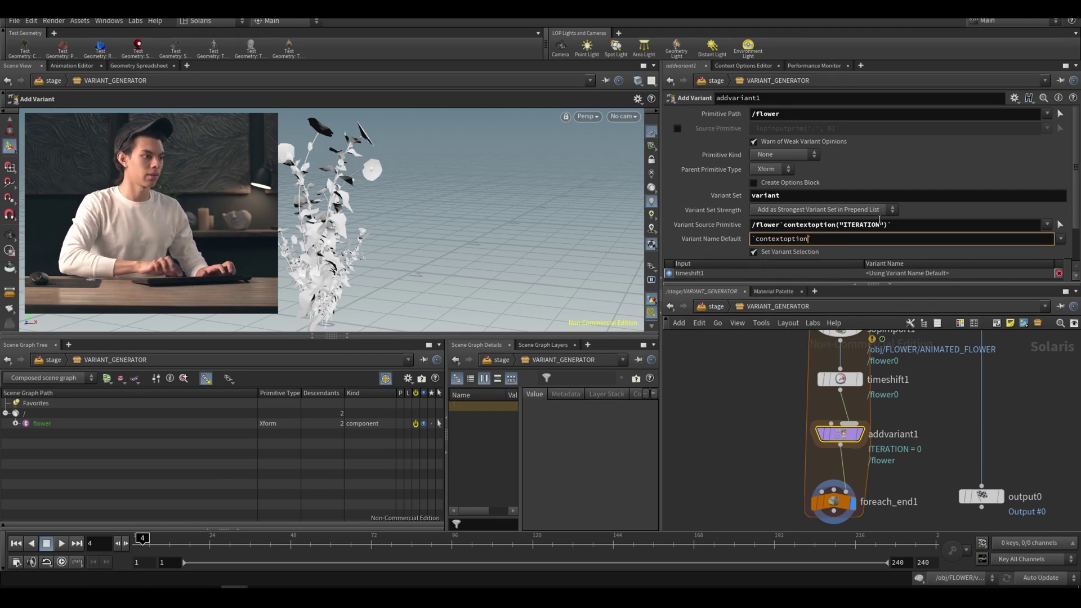
pyautogui.write('("ITERATION")`')
pyautogui.press('Return')
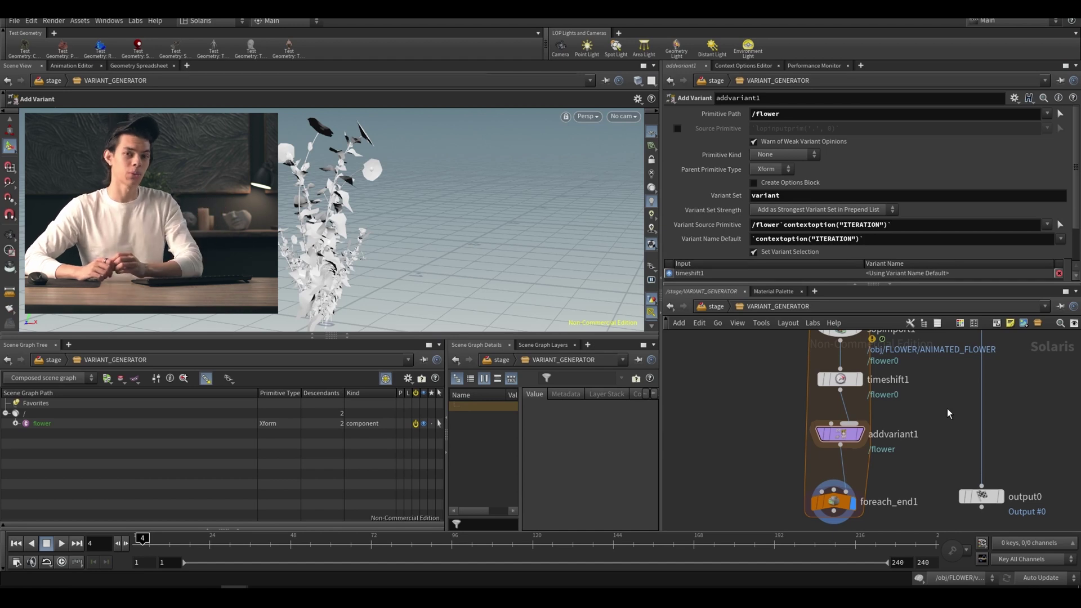
# Set the number of iterations of foreach_end1 to 10.
pyautogui.press('Down')
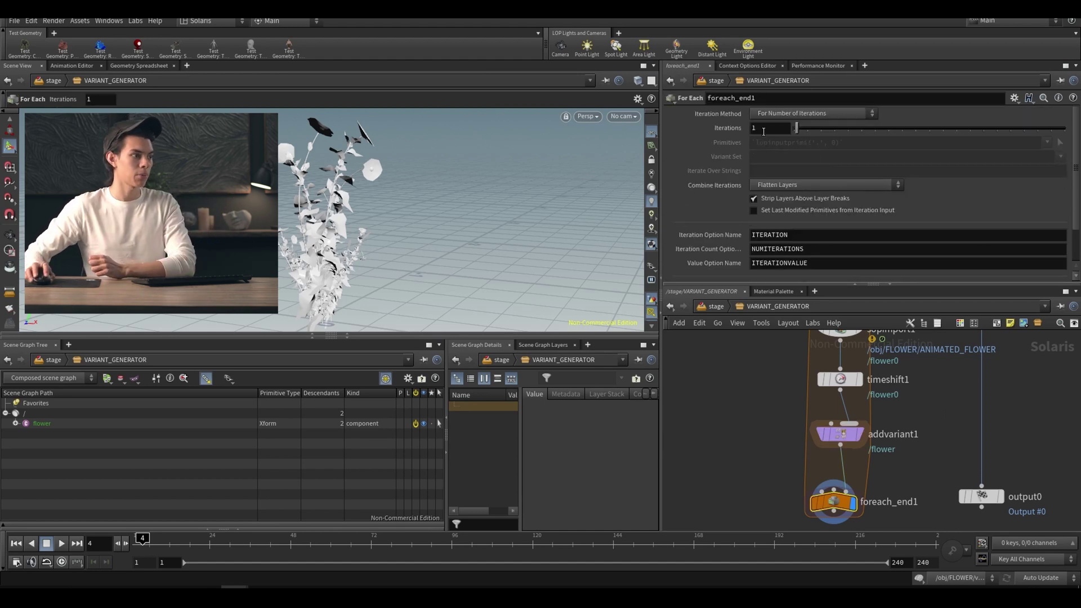
pyautogui.moveTo(738, 129)
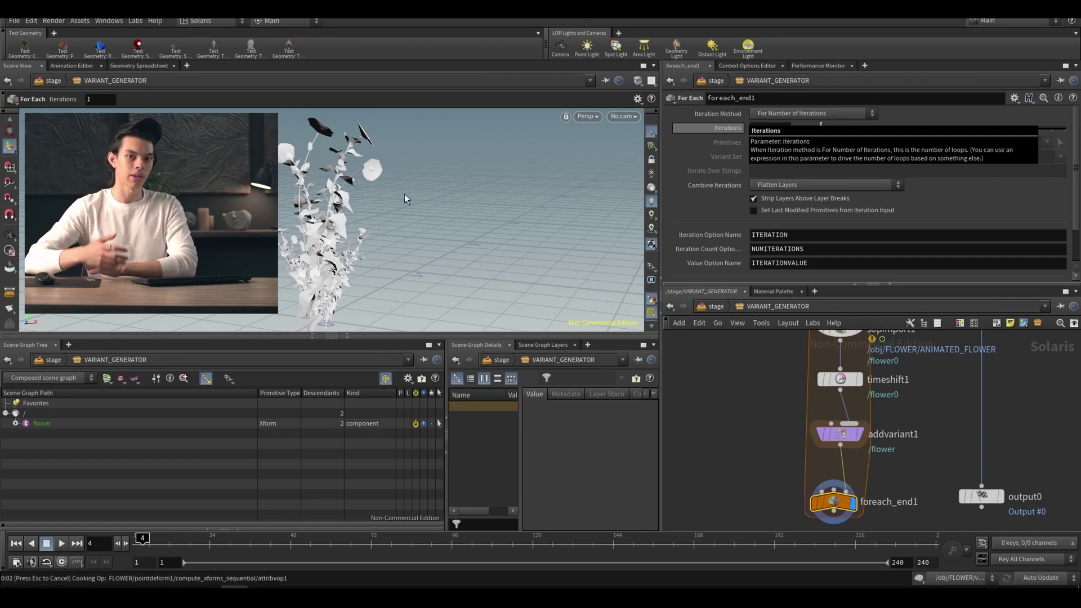
pyautogui.write('0')
pyautogui.press('Return')
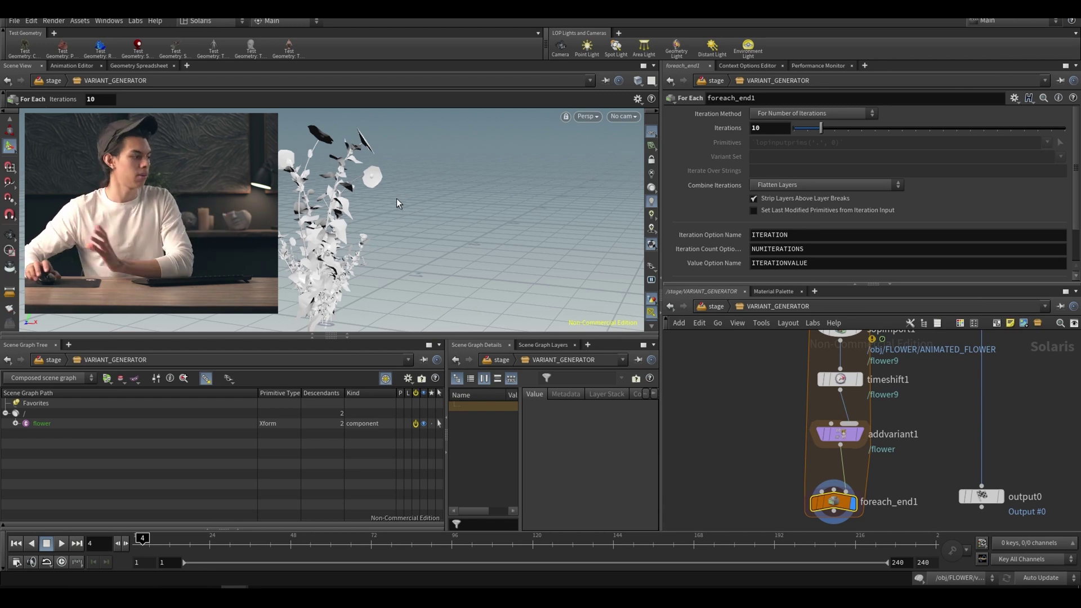
# Add an Explore Variants node below foreach_end1 and wire foreach_end1 into it.
pyautogui.scroll(-3, 889, 493)
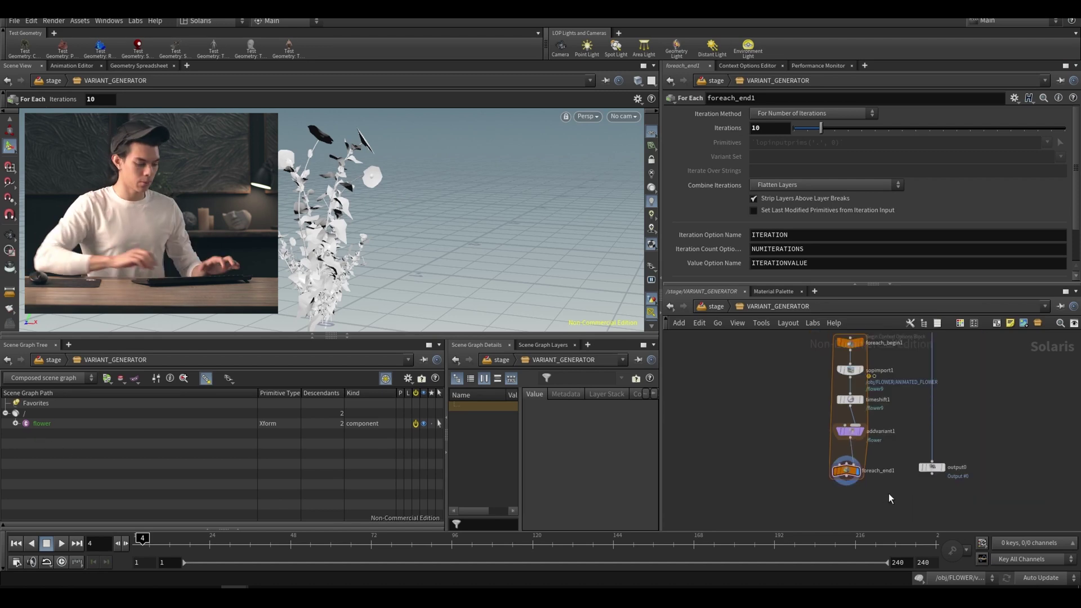
pyautogui.press('Tab')
pyautogui.press('Return')
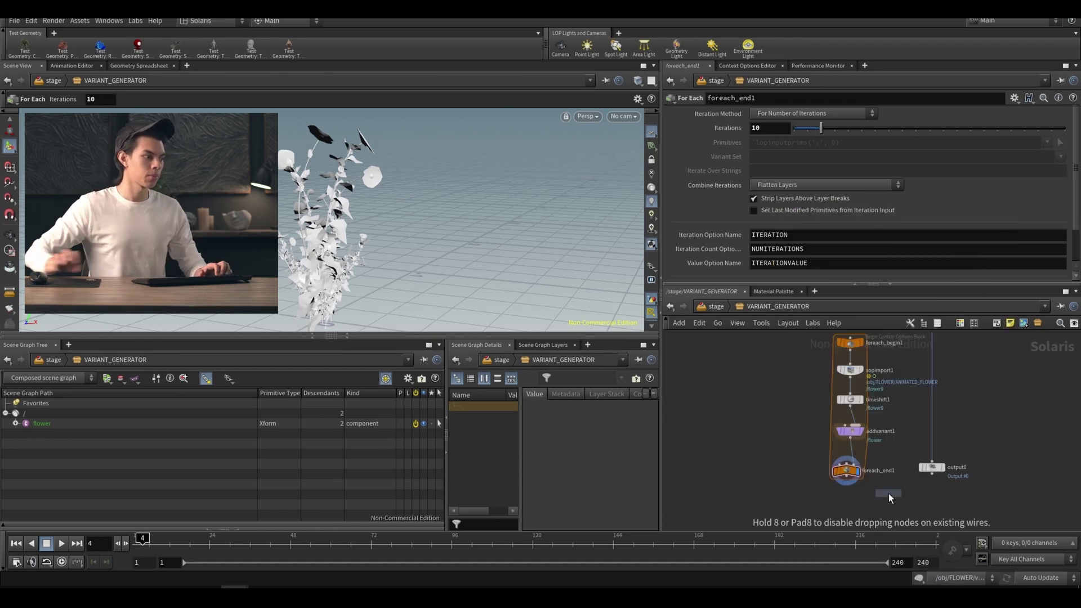
pyautogui.click(842, 504)
pyautogui.scroll(2, 841, 504)
pyautogui.click(843, 480)
pyautogui.click(849, 510)
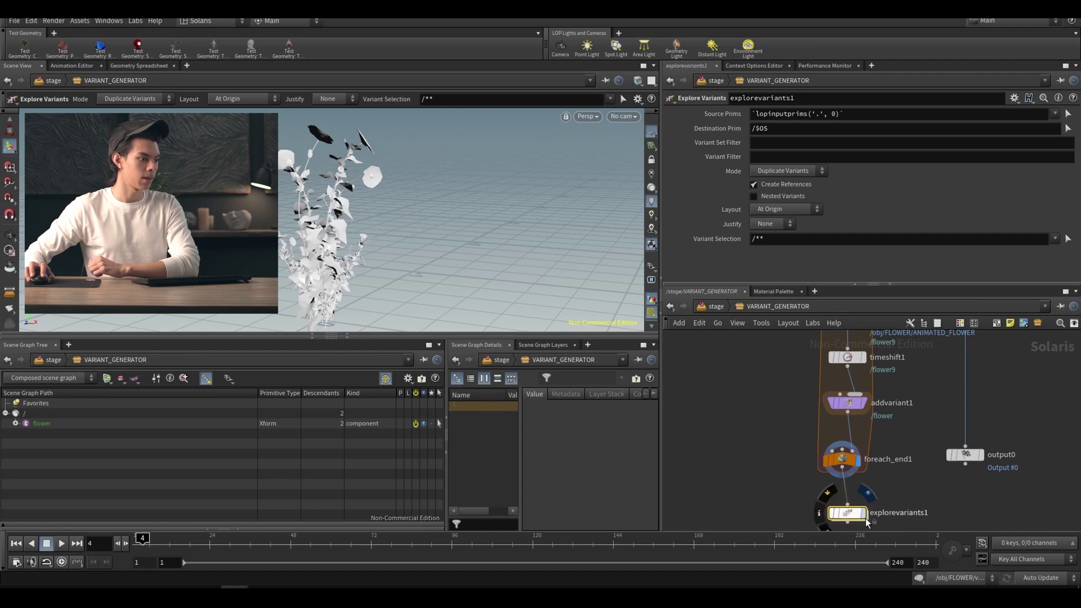
# Display explorevariants1 in Explore Variants mode with its Source Prims set to /flower.
pyautogui.click(786, 171)
pyautogui.click(785, 160)
pyautogui.write('/flower')
pyautogui.press('Return')
pyautogui.scroll(-5, 472, 231)
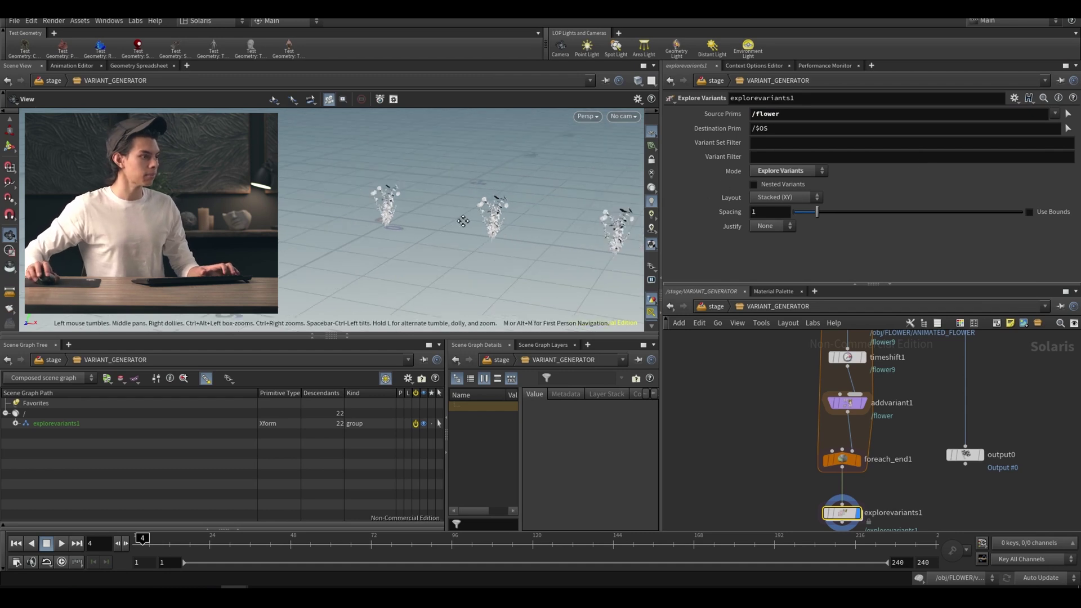
# Set the Spacing of explorevariants1 to 0 so all variants overlap at one place.
pyautogui.moveTo(387, 224)
pyautogui.mouseDown()
pyautogui.moveTo(352, 226)
pyautogui.moveTo(372, 228)
pyautogui.mouseUp()
pyautogui.moveTo(817, 212); pyautogui.dragTo(794, 212)
pyautogui.moveTo(338, 214); pyautogui.dragTo(280, 230)
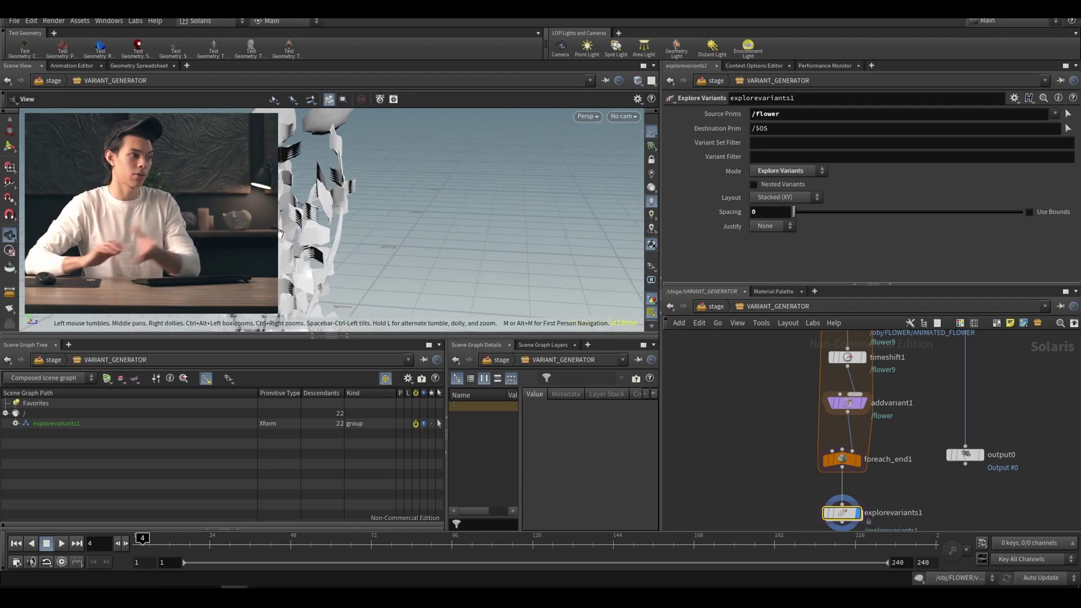
# Set the iterations of foreach_end1 to 20 and view the variants through explorevariants1.
pyautogui.click(842, 459)
pyautogui.click(768, 127)
pyautogui.press('Return')
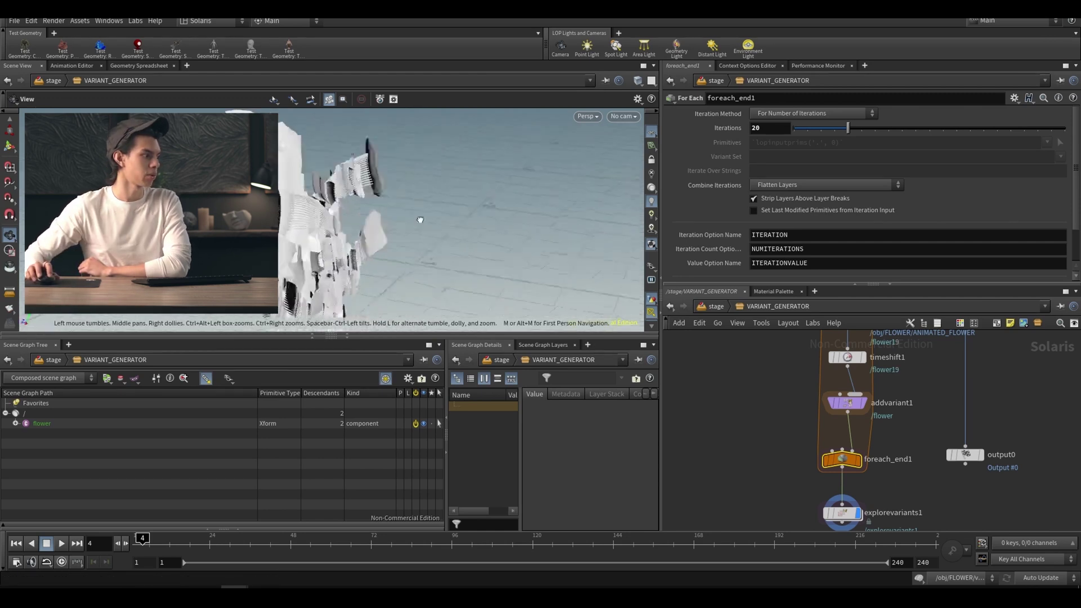
pyautogui.click(849, 514)
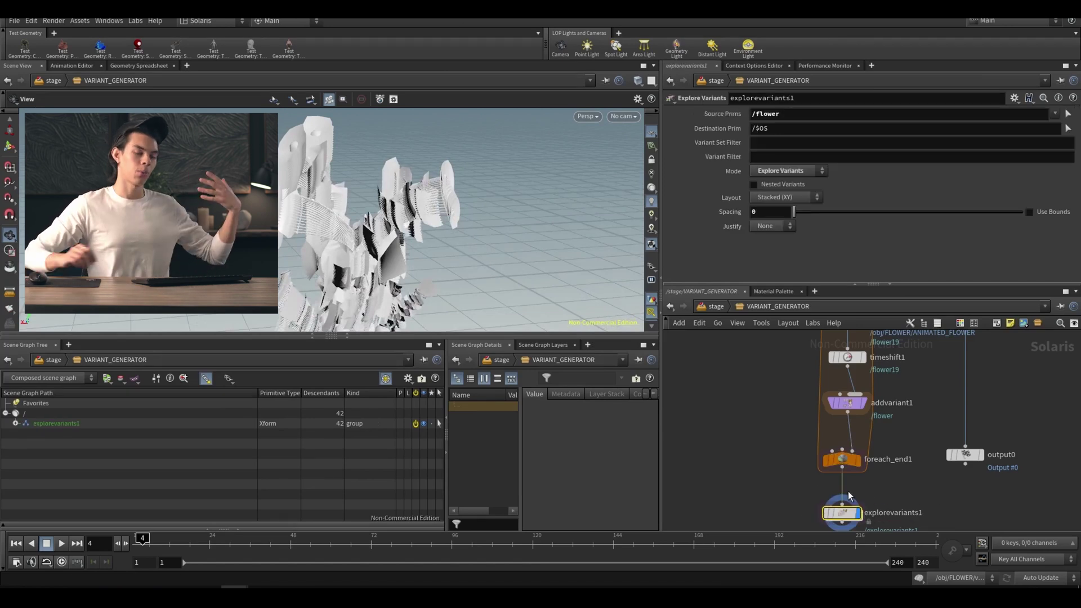
pyautogui.scroll(-1, 849, 454)
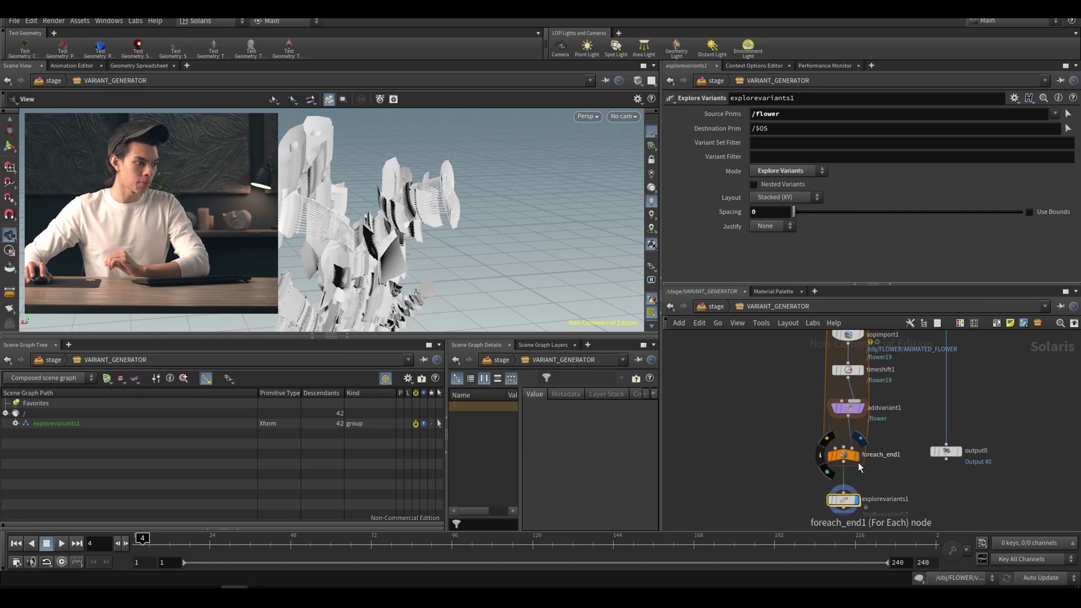
# Set the iterations of foreach_end1 to 120 and display the variants through explorevariants1.
pyautogui.click(849, 457)
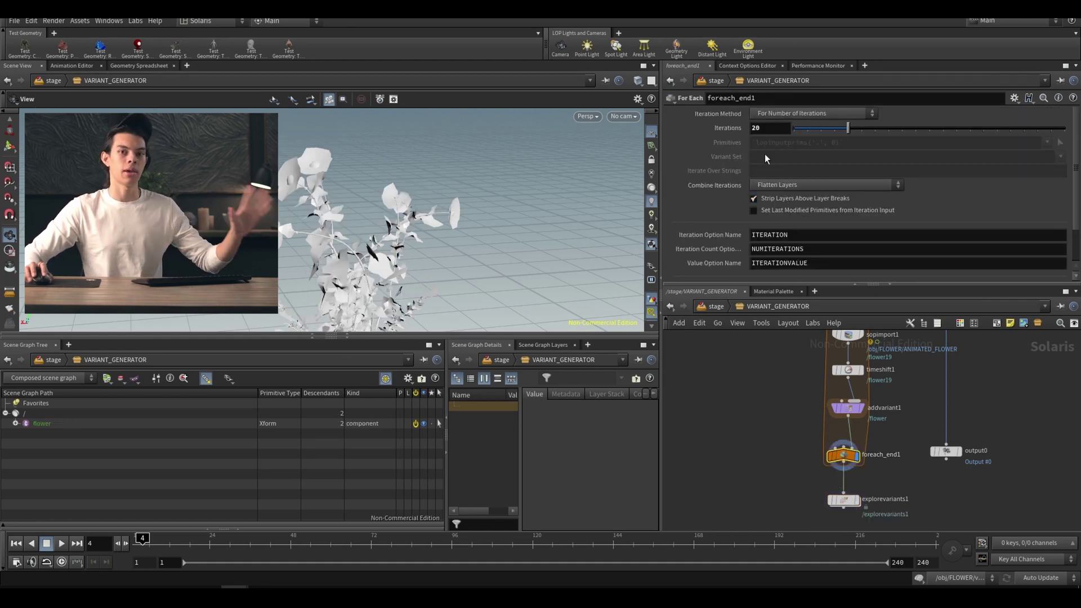
pyautogui.click(769, 128)
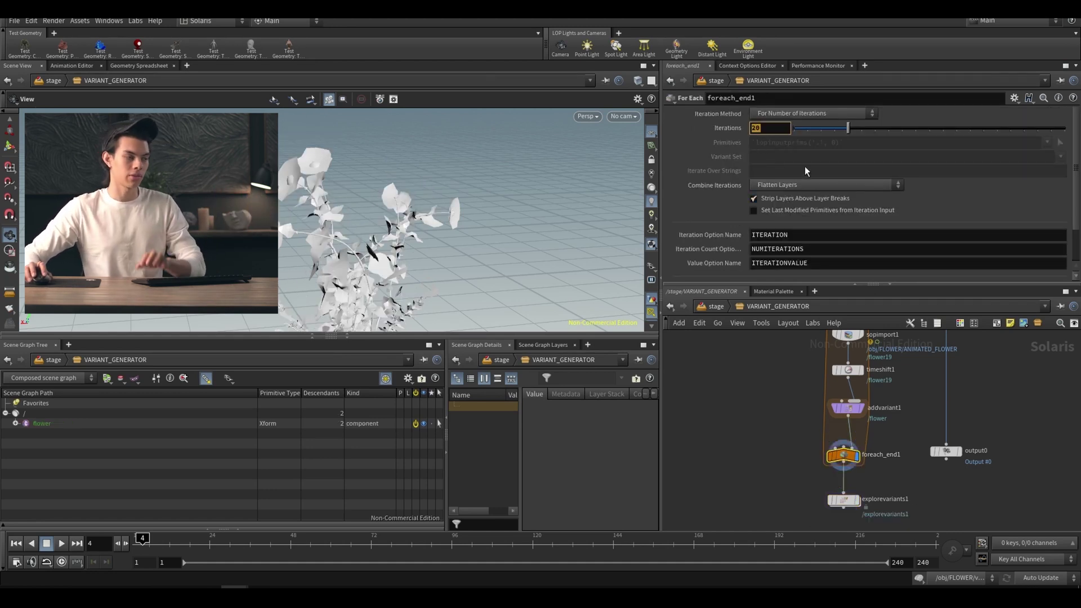
pyautogui.write('120')
pyautogui.press('Return')
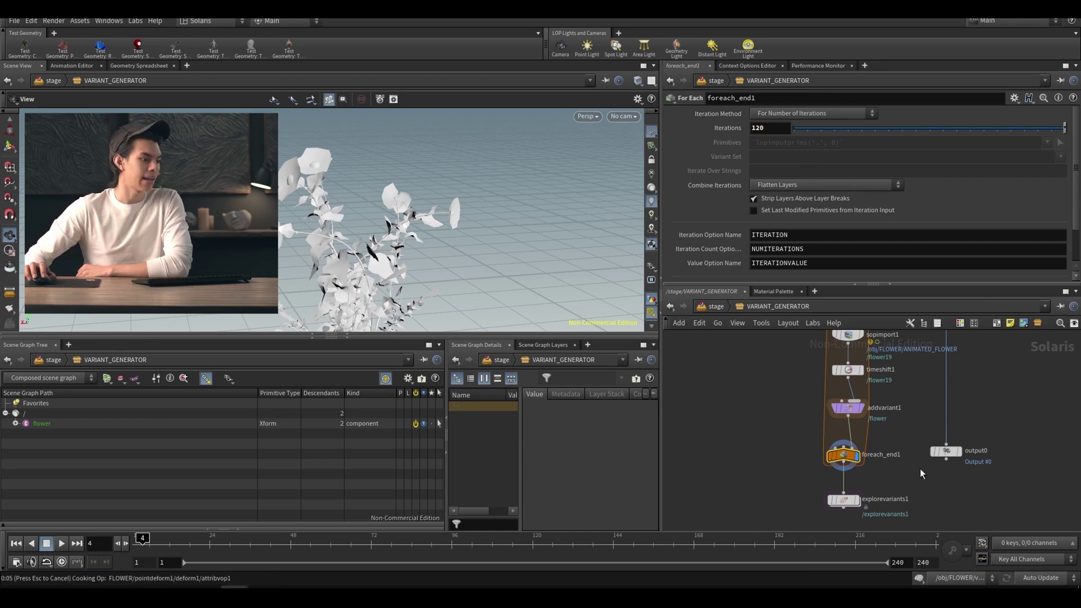
pyautogui.click(861, 504)
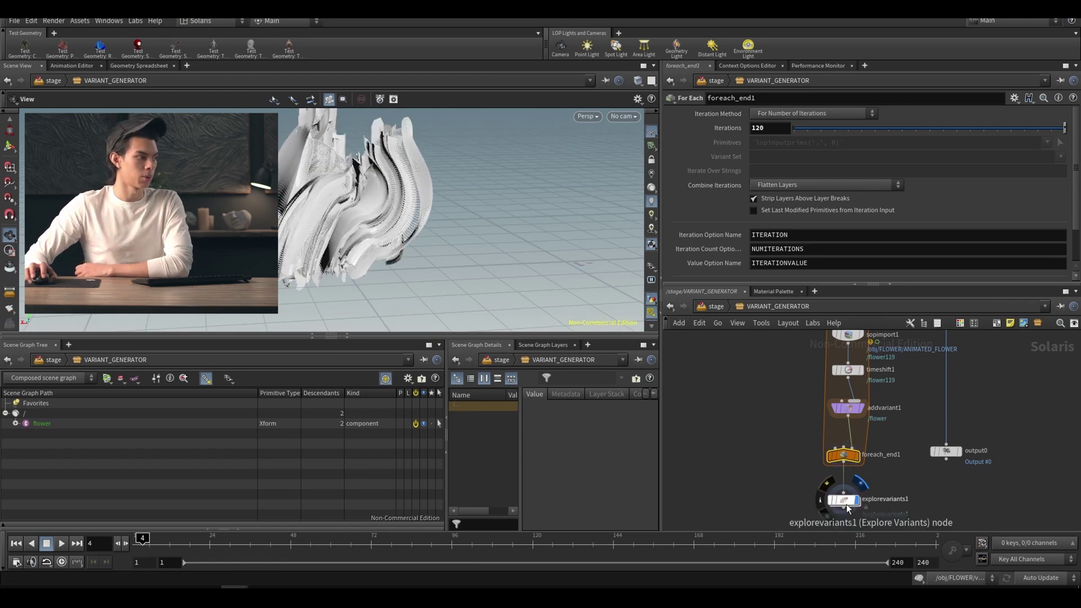
pyautogui.click(847, 505)
pyautogui.moveTo(350, 200)
pyautogui.mouseDown()
pyautogui.moveTo(374, 198)
pyautogui.moveTo(338, 213)
pyautogui.mouseUp()
# Undo the last node connection and wire the output of explorevariants1 into output0.
pyautogui.hotkey('ctrl', 'z')
pyautogui.scroll(2, 829, 436)
pyautogui.click(732, 500)
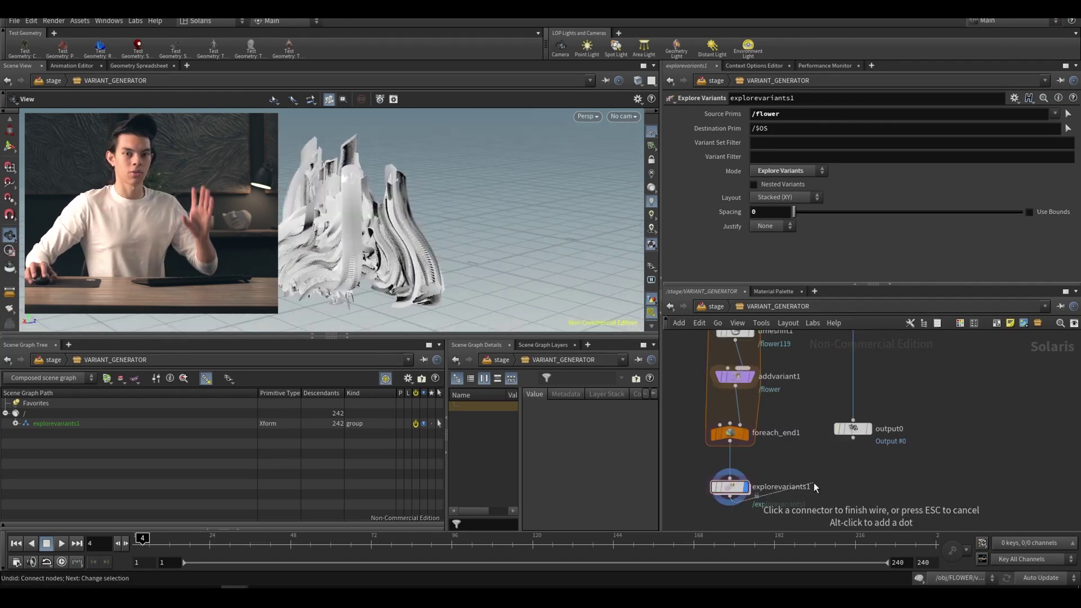
pyautogui.click(846, 418)
pyautogui.click(853, 431)
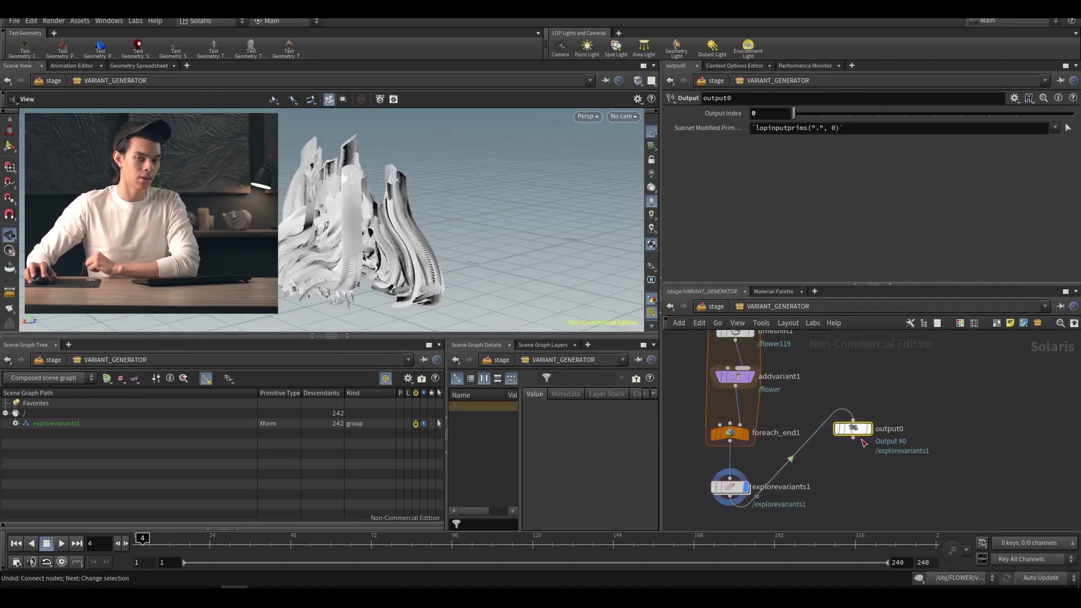
# Compare the foreach_end1 result and its flower primitive in the scene graph with the explorevariants1 result.
pyautogui.click(742, 488)
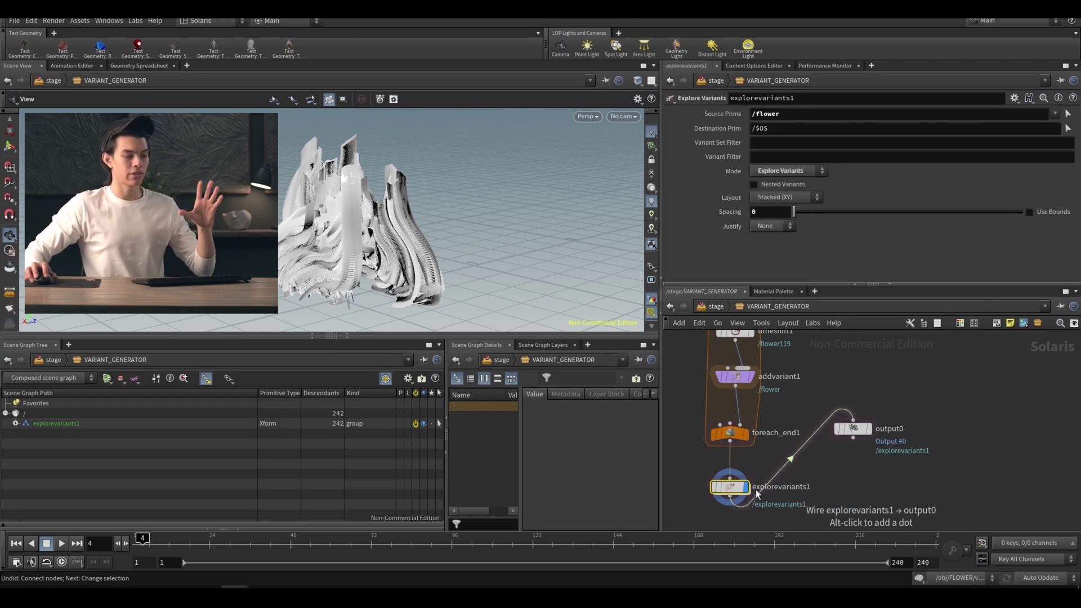
pyautogui.click(748, 431)
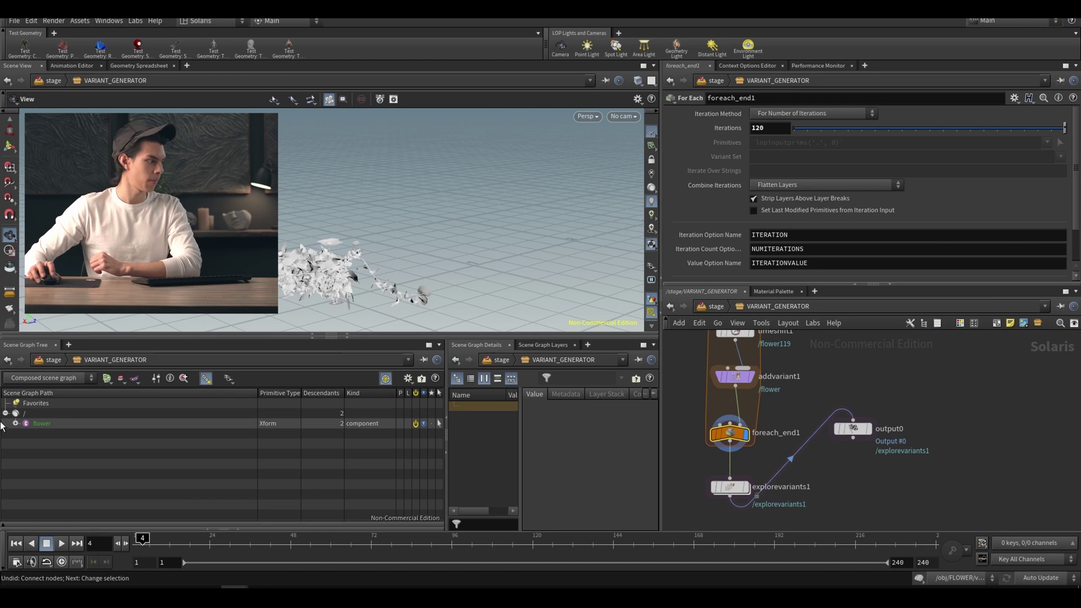
pyautogui.click(15, 423)
pyautogui.click(16, 423)
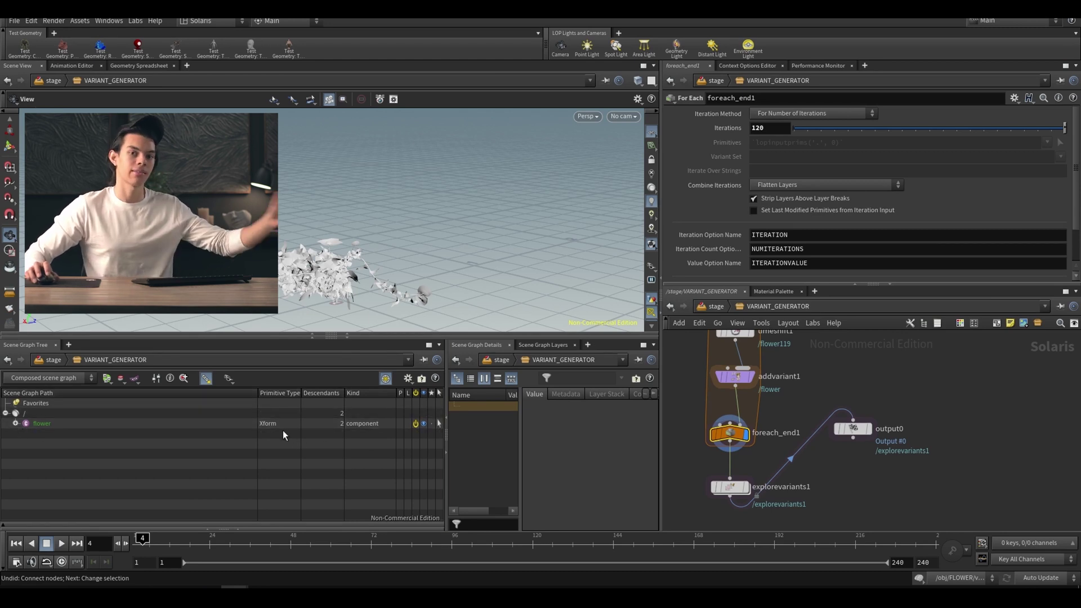
pyautogui.click(746, 494)
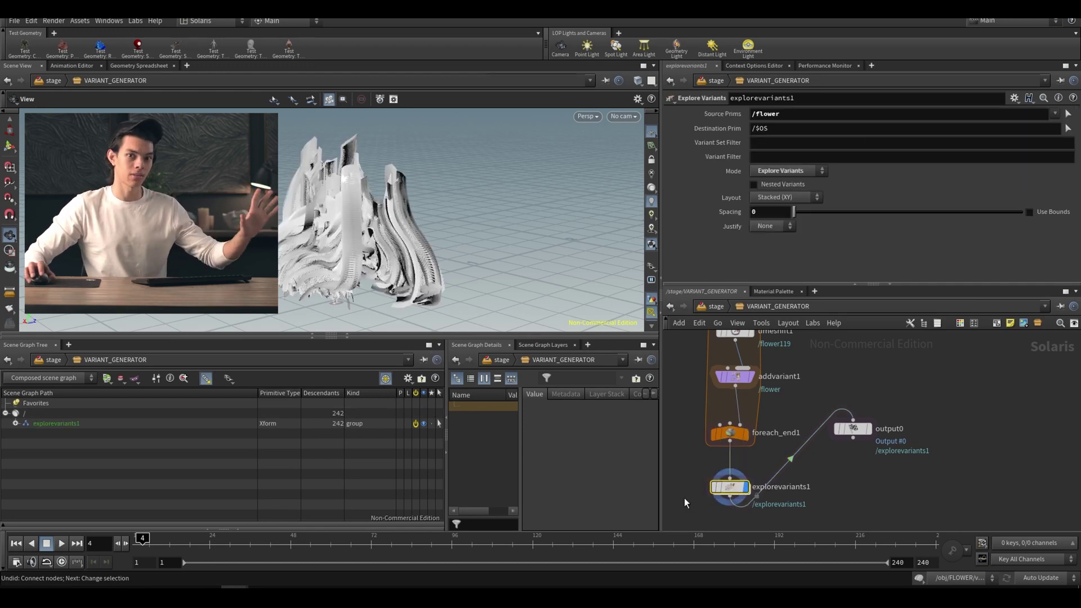
# Return to the stage level, paste the Material Library with mtlx_flower below VARIANT_GENERATOR, wire it in and display it.
pyautogui.click(712, 308)
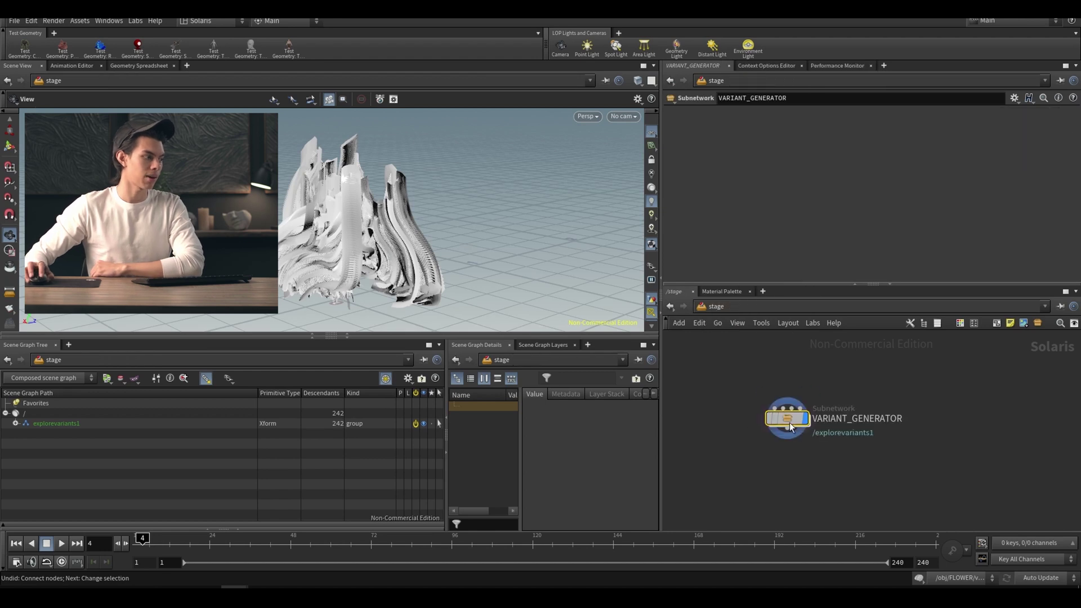
pyautogui.press('Tab')
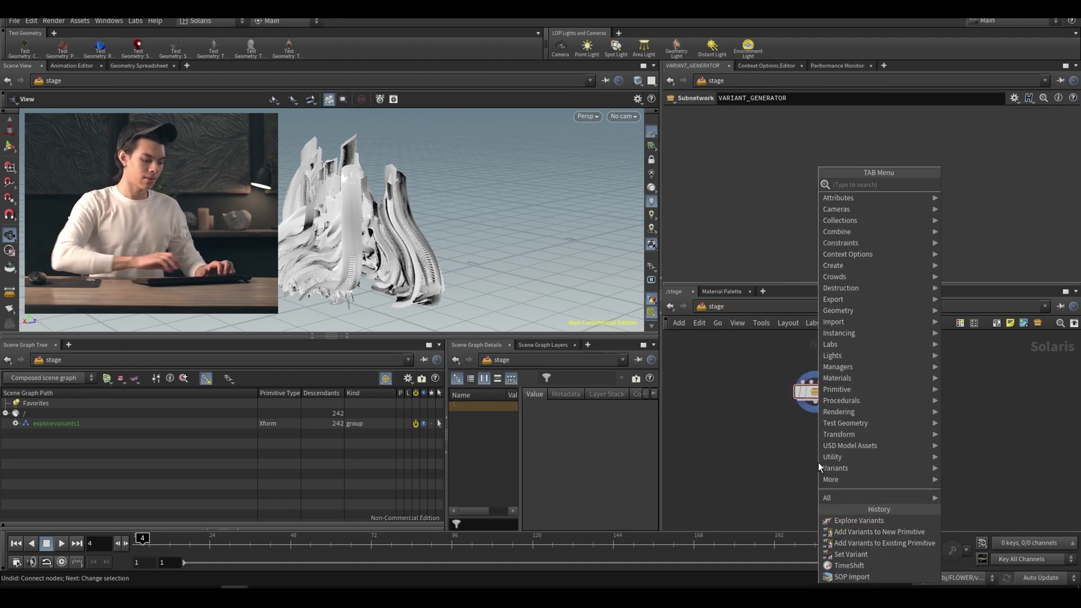
pyautogui.click(769, 457)
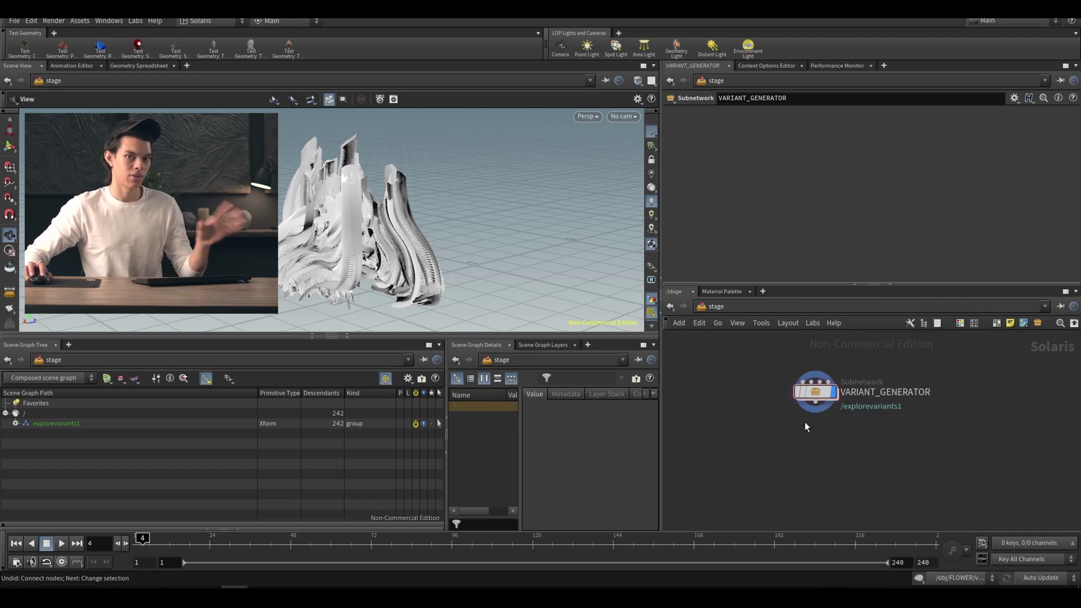
pyautogui.hotkey('ctrl', 'v')
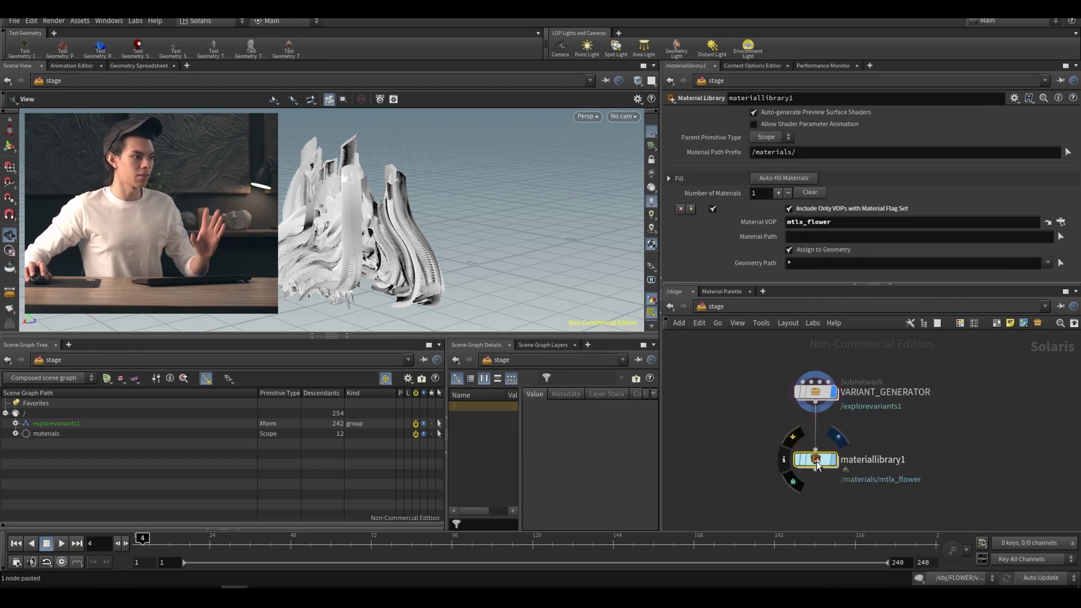
pyautogui.press('r')
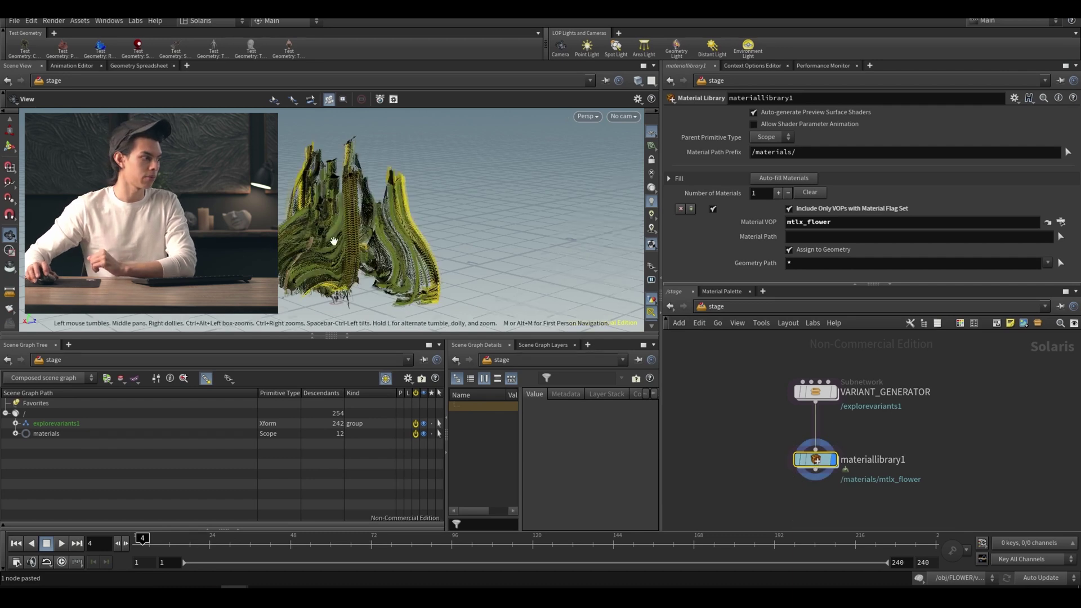
pyautogui.scroll(5, 334, 241)
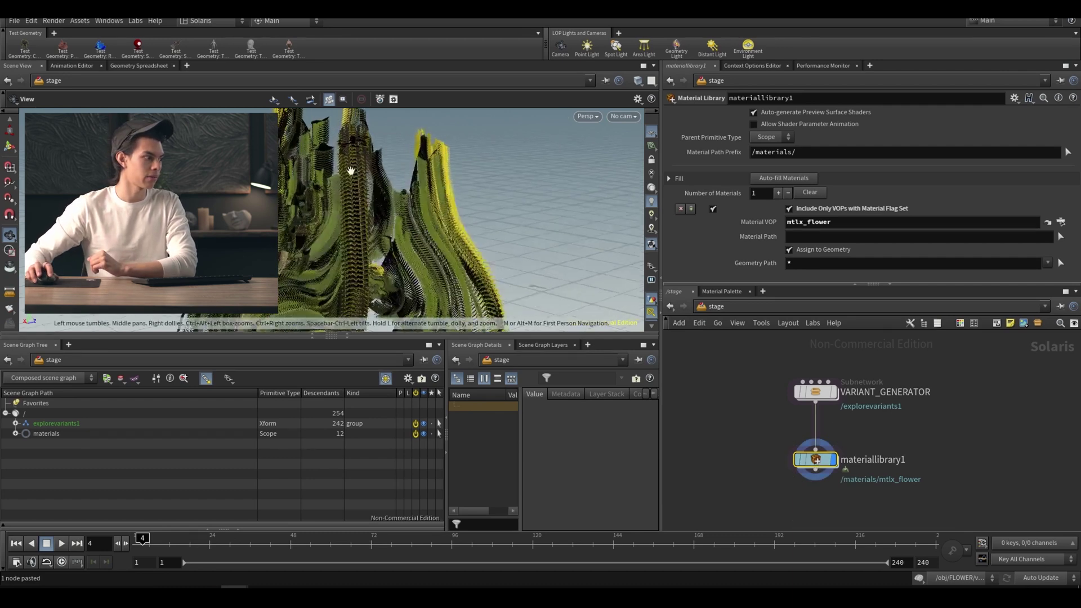
# Examine the shader network inside materiallibrary1, return to the stage level and inspect the textured flowers.
pyautogui.doubleClick(813, 464)
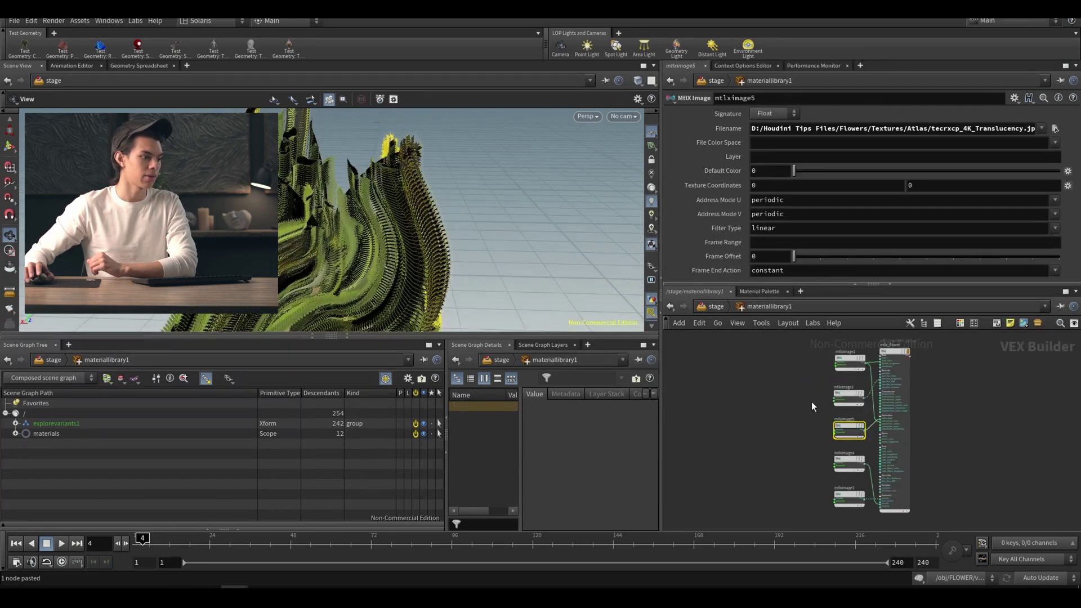
pyautogui.click(711, 306)
pyautogui.moveTo(466, 248); pyautogui.dragTo(360, 214)
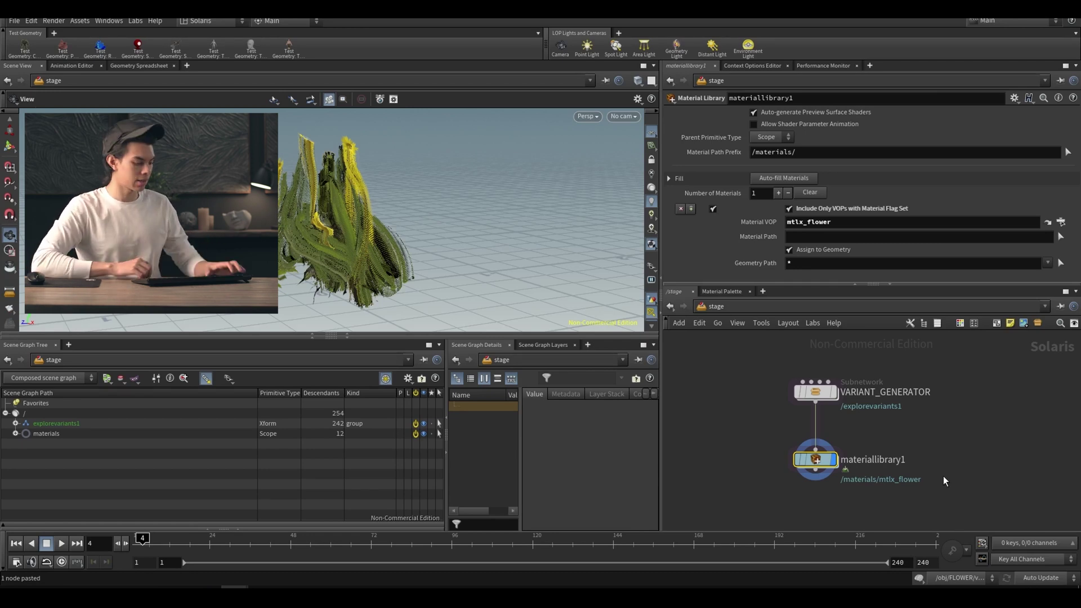
# Add a Collection node below materiallibrary1, wire it in and display it.
pyautogui.press('Tab')
pyautogui.press('Return')
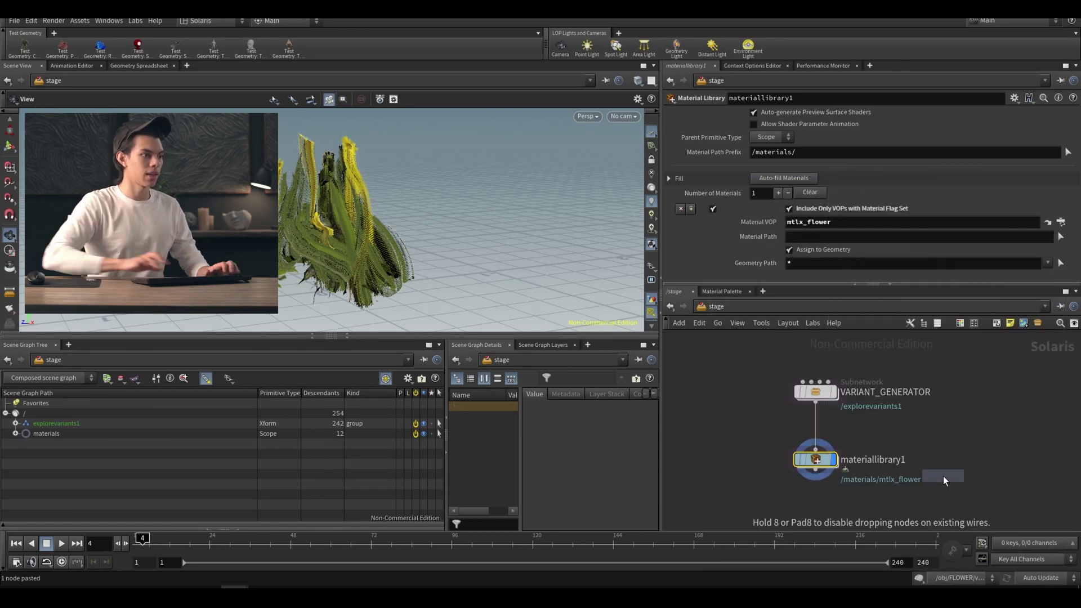
pyautogui.click(944, 475)
pyautogui.moveTo(841, 426); pyautogui.dragTo(837, 458)
pyautogui.click(853, 468)
# Name the collection in collection1 flower_collection.
pyautogui.doubleClick(828, 170)
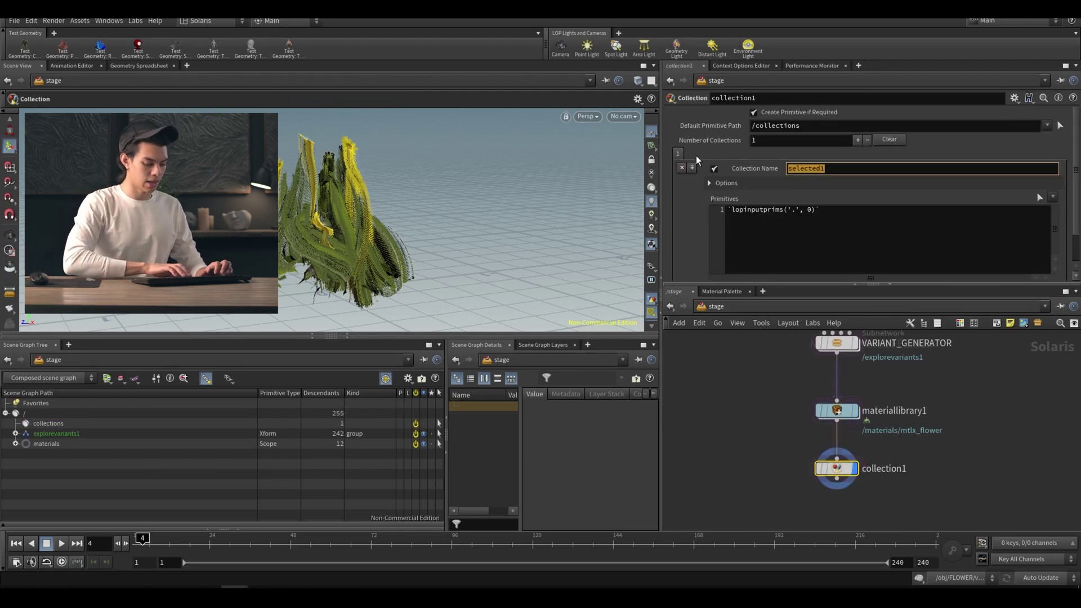
pyautogui.write('flower_')
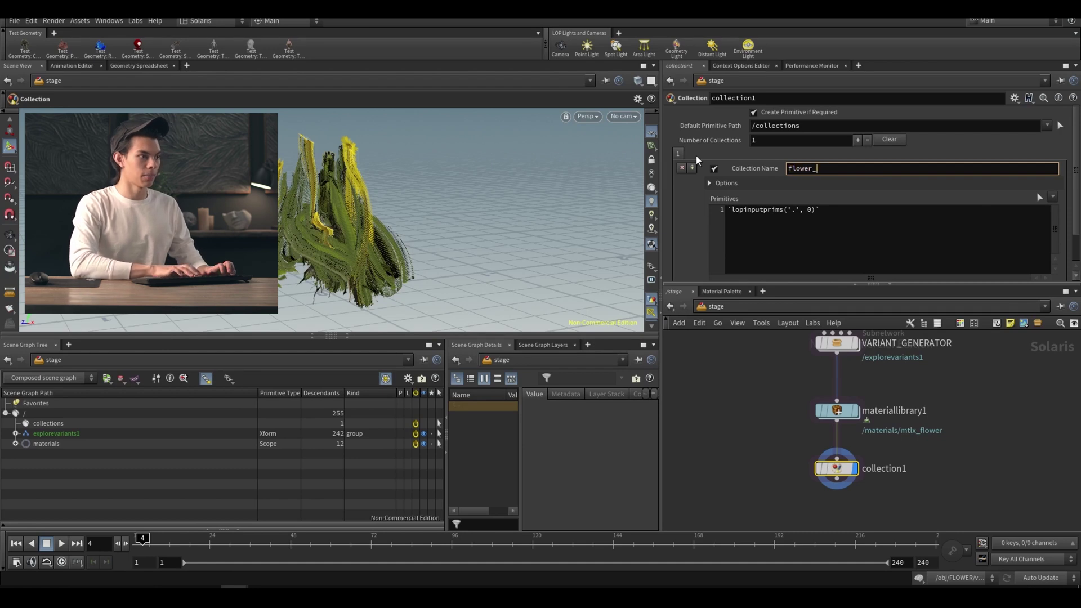
pyautogui.write('collection')
pyautogui.press('Return')
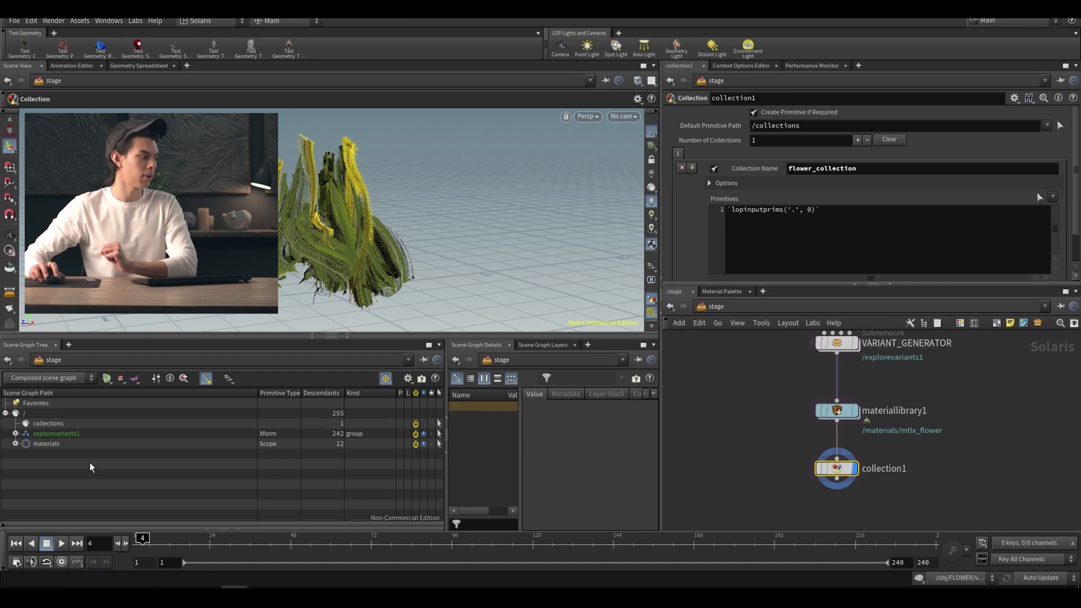
# Inside VARIANT_GENERATOR, set the destination prim of explorevariants1 to /flower_variants.
pyautogui.click(16, 433)
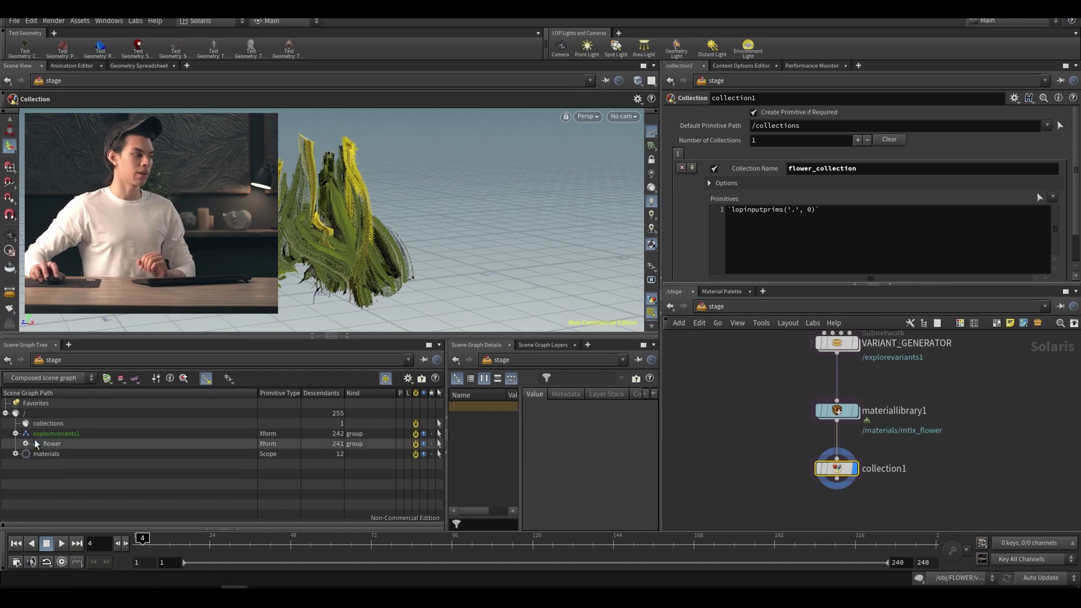
pyautogui.moveTo(839, 347); pyautogui.dragTo(829, 404, button='middle')
pyautogui.doubleClick(829, 405)
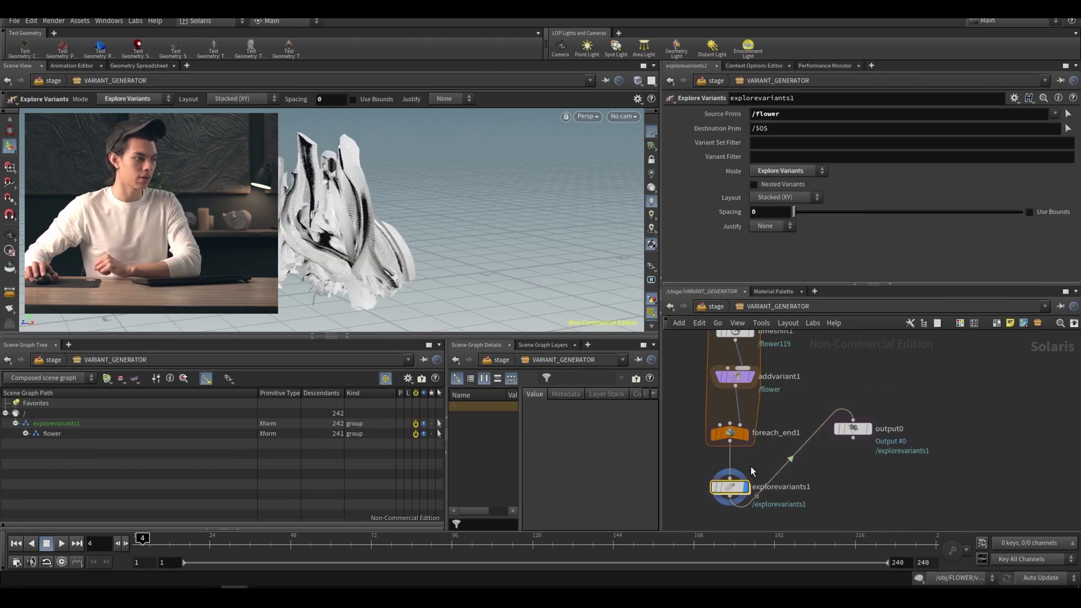
pyautogui.click(793, 130)
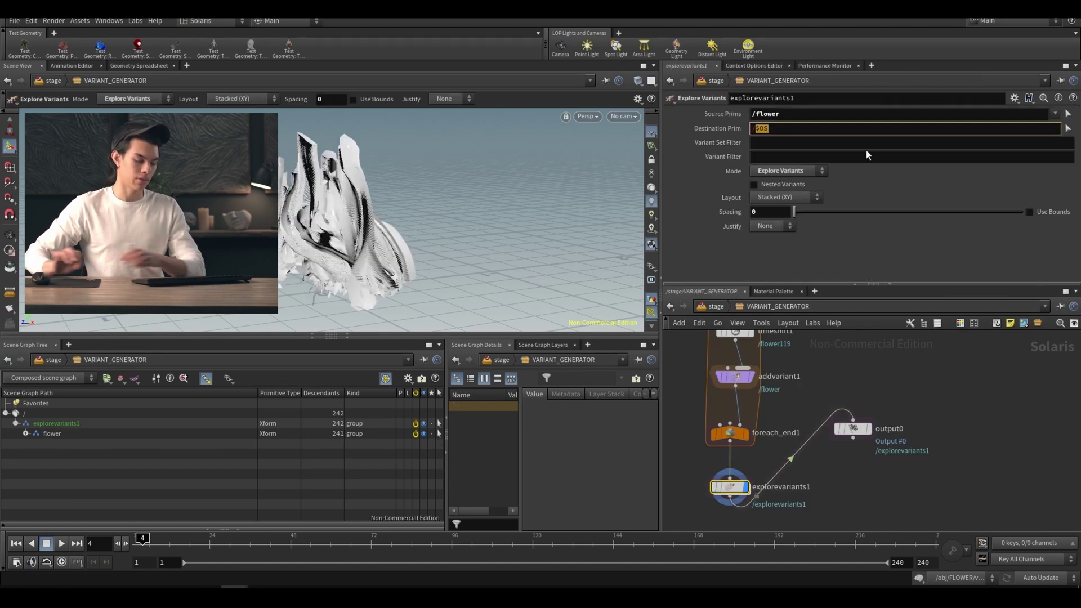
pyautogui.write('flower_variants')
pyautogui.press('Return')
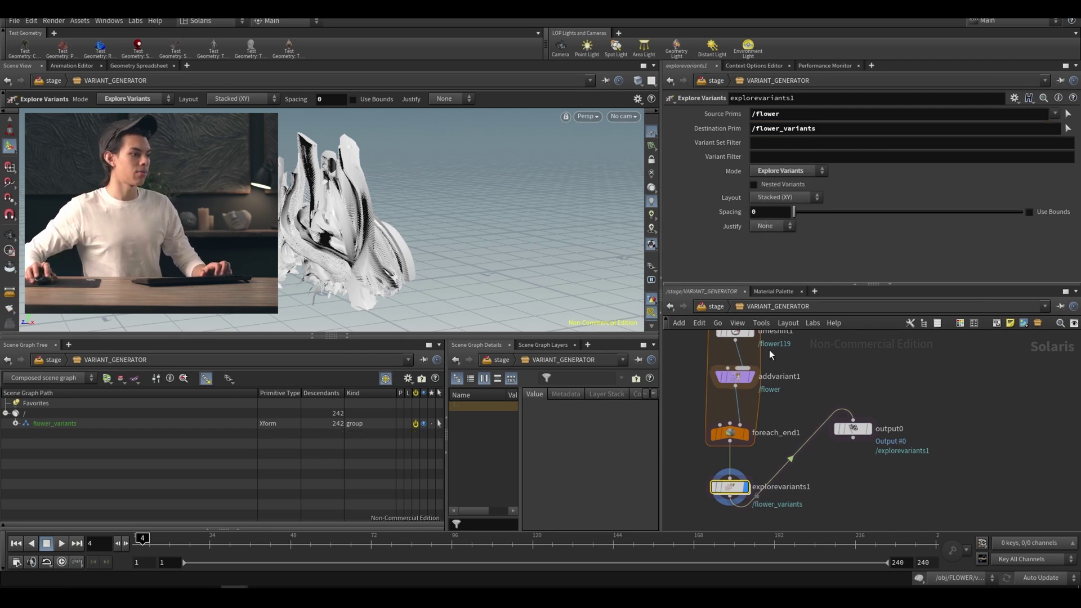
# Return to the stage level and expand flower_variants and its flower primitive in the scene graph to inspect the variants.
pyautogui.press('u')
pyautogui.click(16, 424)
pyautogui.click(52, 433)
pyautogui.click(26, 434)
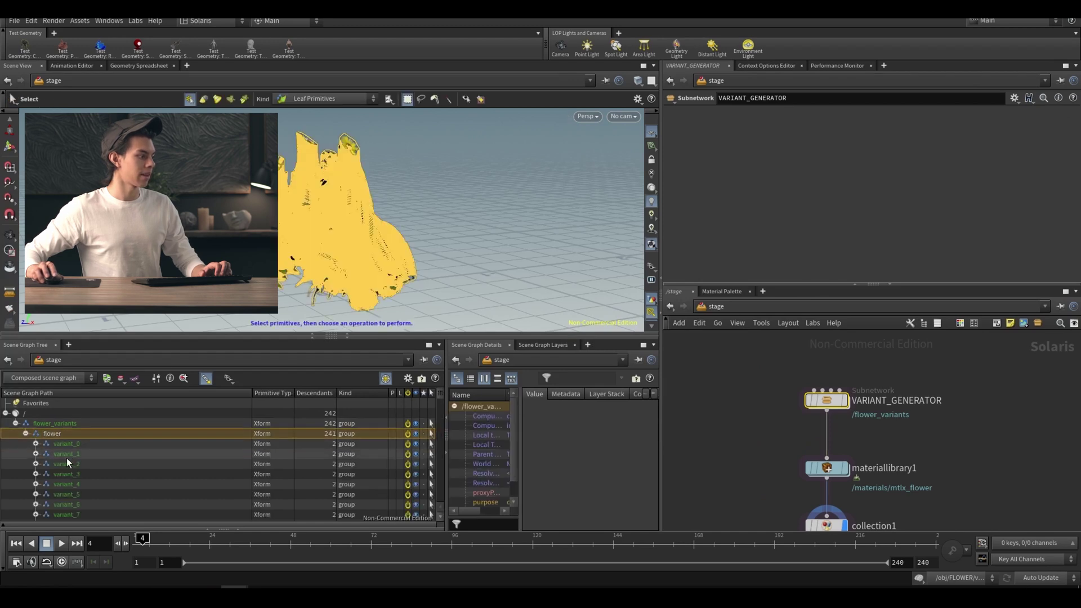
pyautogui.moveTo(912, 451); pyautogui.dragTo(898, 427, button='middle')
# Set the primitives of flower_collection in collection1 to /flower_variants/flower/* and collapse flower_variants in the scene graph.
pyautogui.click(810, 500)
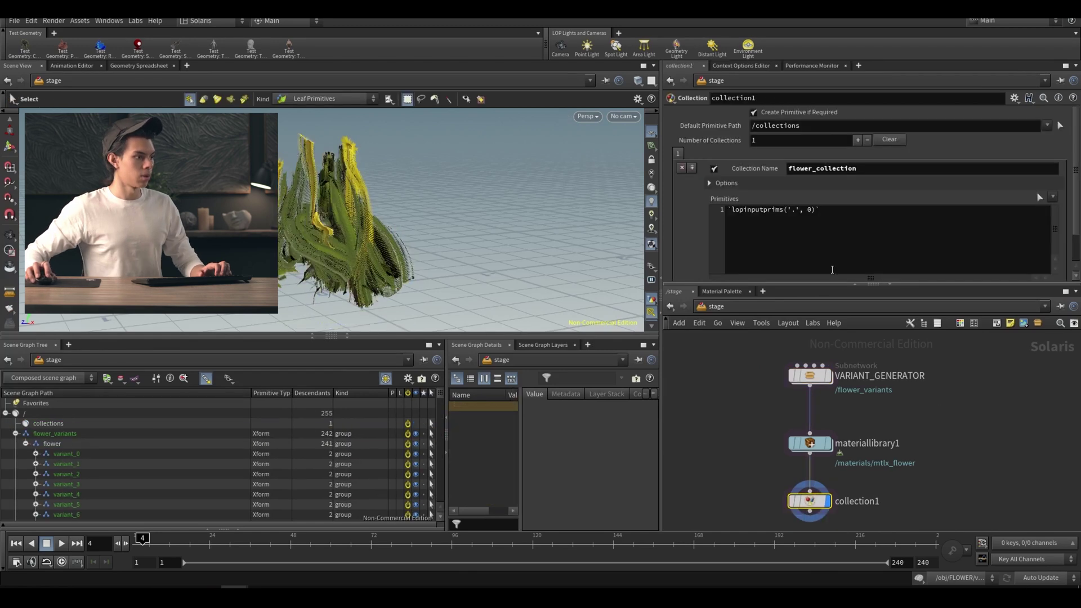
pyautogui.click(809, 443)
pyautogui.click(810, 501)
pyautogui.press('Return')
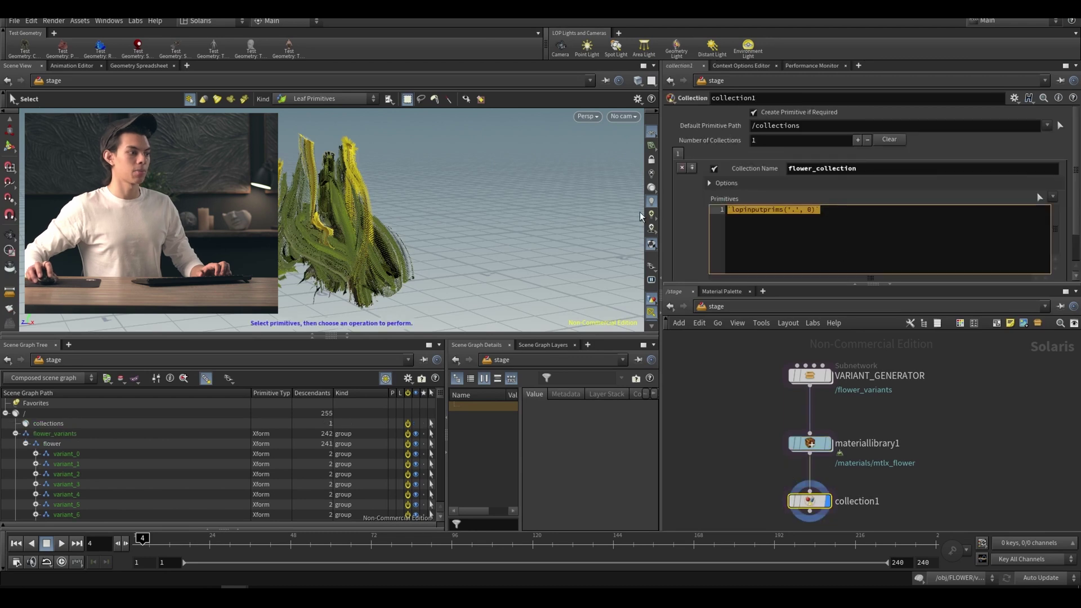
pyautogui.write('/flower_variant')
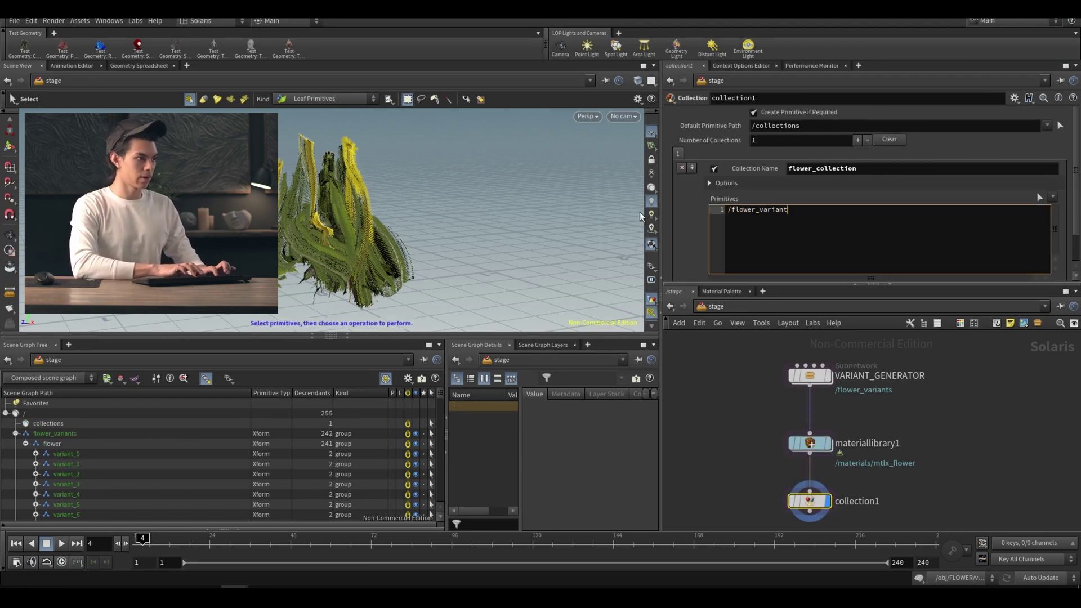
pyautogui.write('s/flower.')
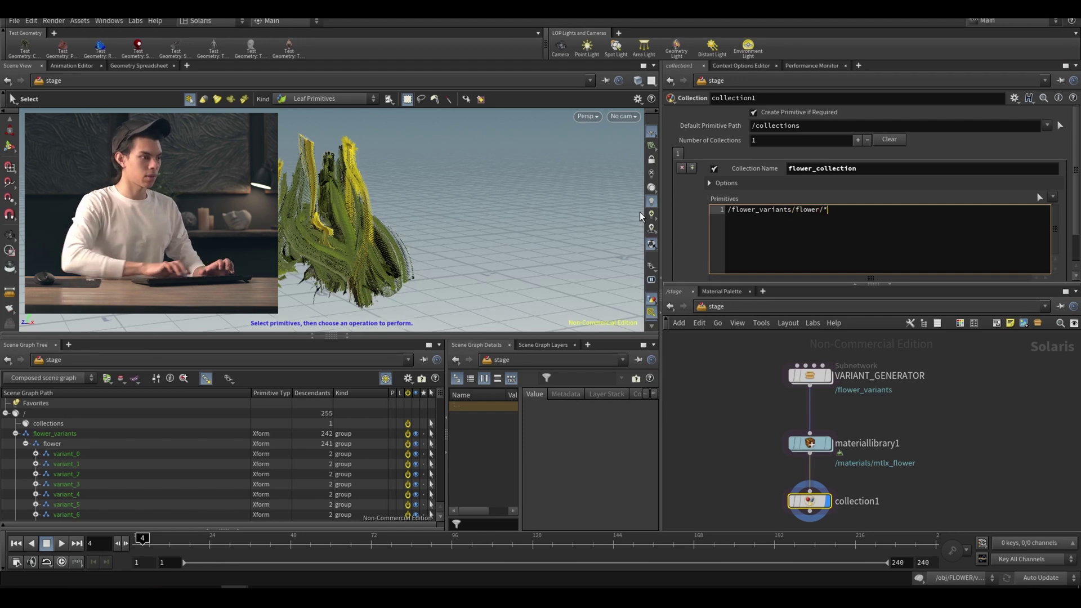
pyautogui.press('Return')
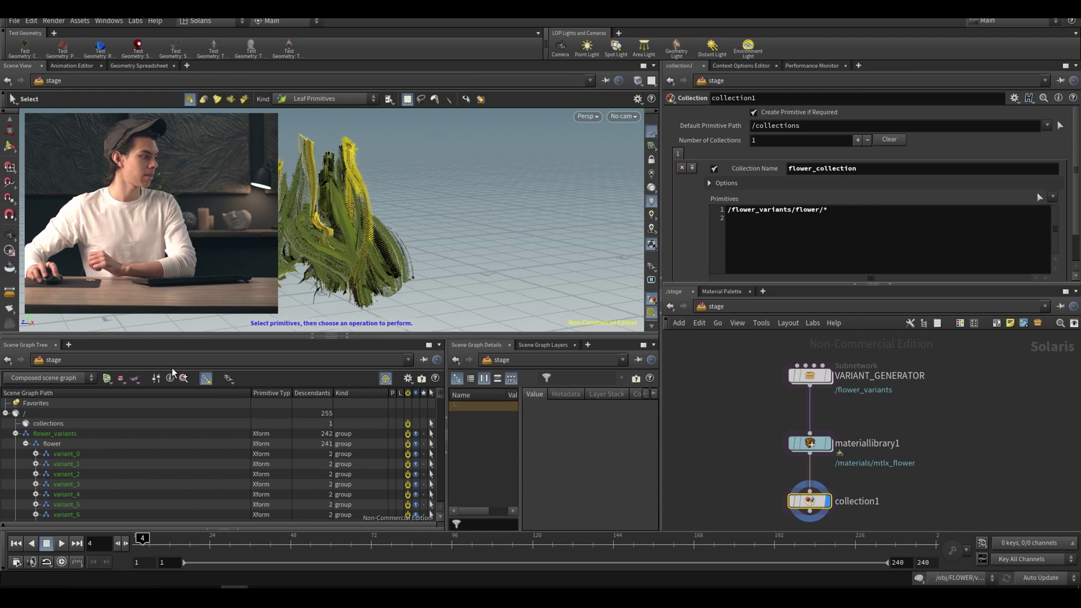
pyautogui.click(15, 433)
# Add a USD ROP node below collection1 and wire it in.
pyautogui.scroll(-3, 803, 466)
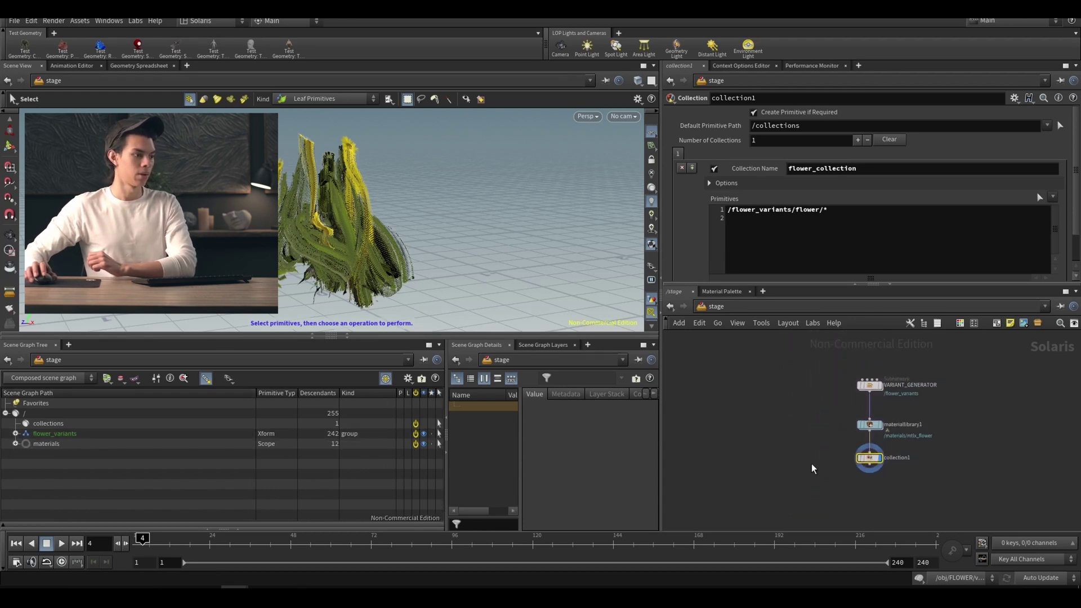
pyautogui.press('Tab')
pyautogui.write('us')
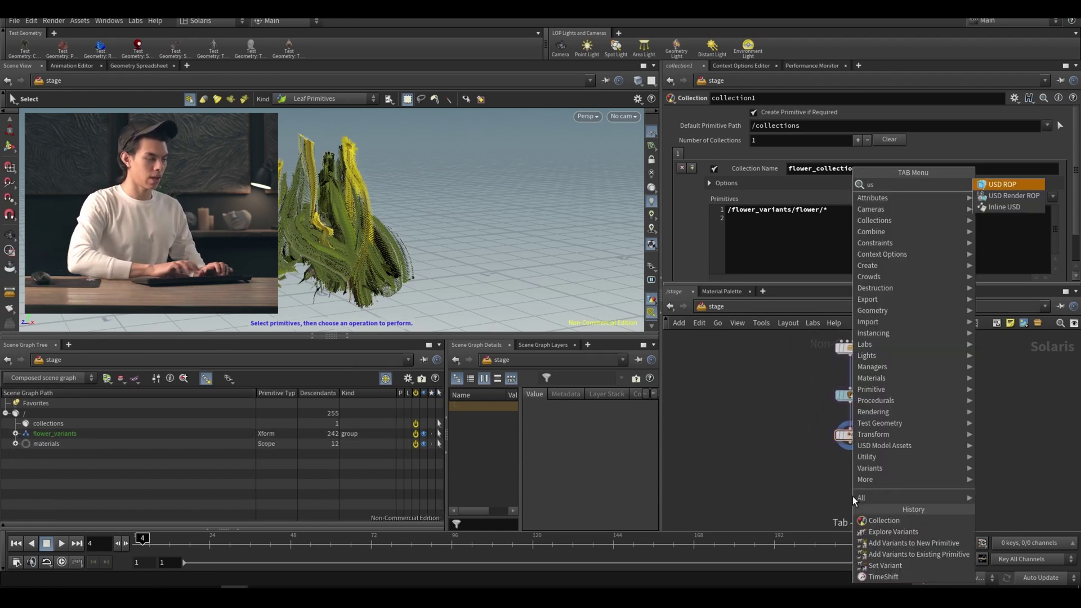
pyautogui.press('Return')
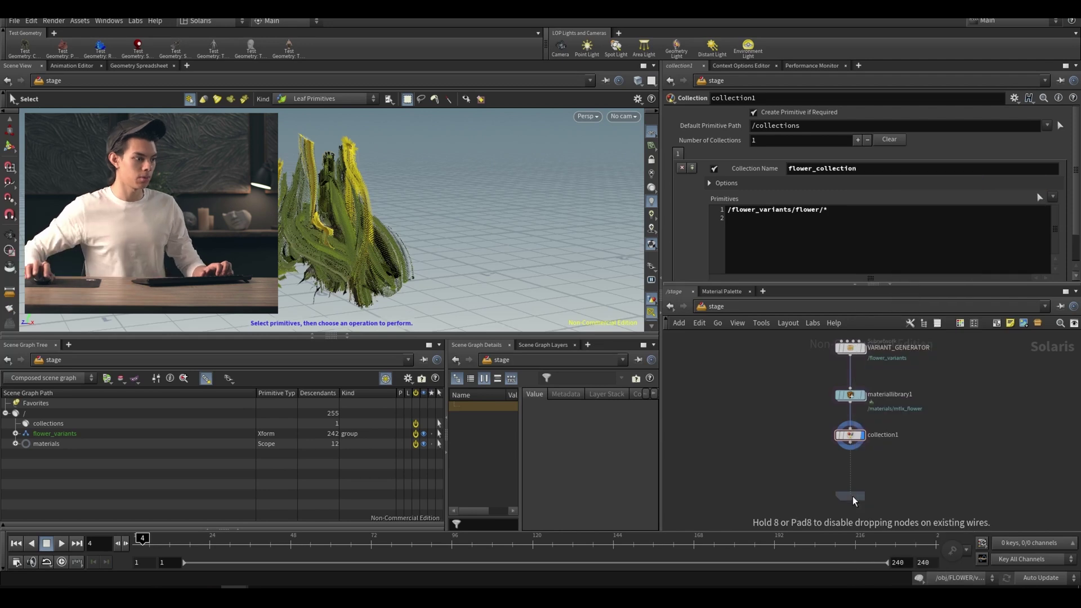
pyautogui.click(853, 490)
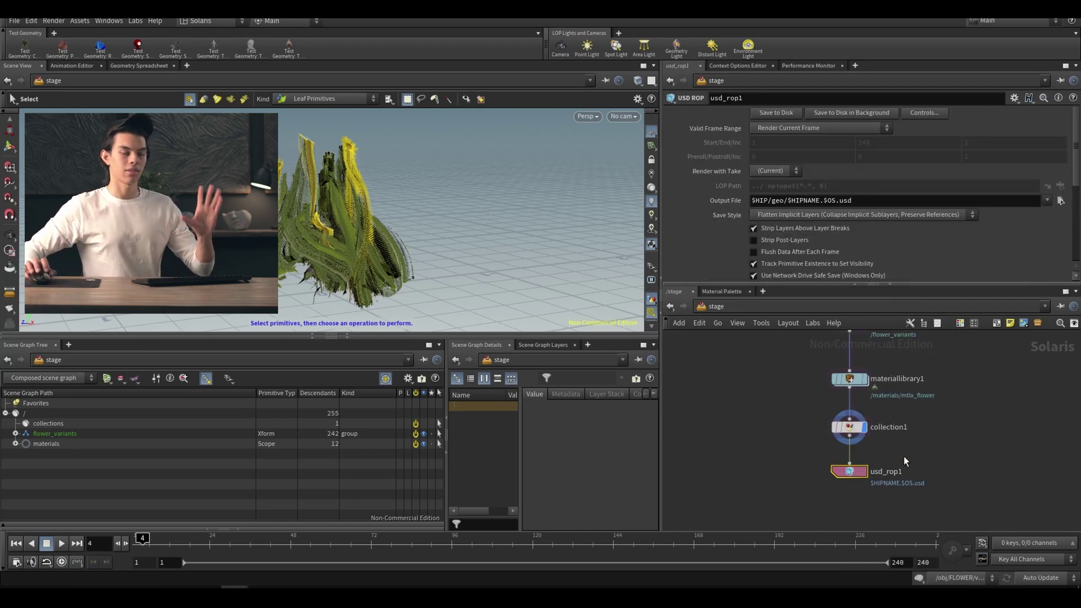
# Set the USD ROP's output file to $HIP/geo/animated_flower.usd and save the current frame to disk.
pyautogui.moveTo(836, 202); pyautogui.dragTo(797, 197)
pyautogui.write('anima')
pyautogui.write('ted_flower')
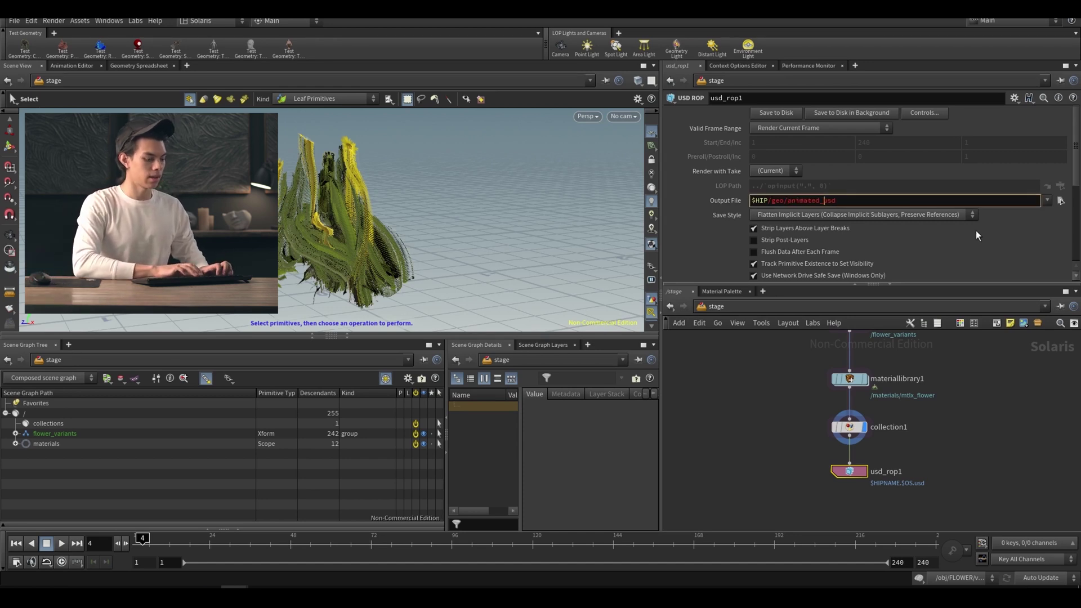
pyautogui.write('.')
pyautogui.press('Return')
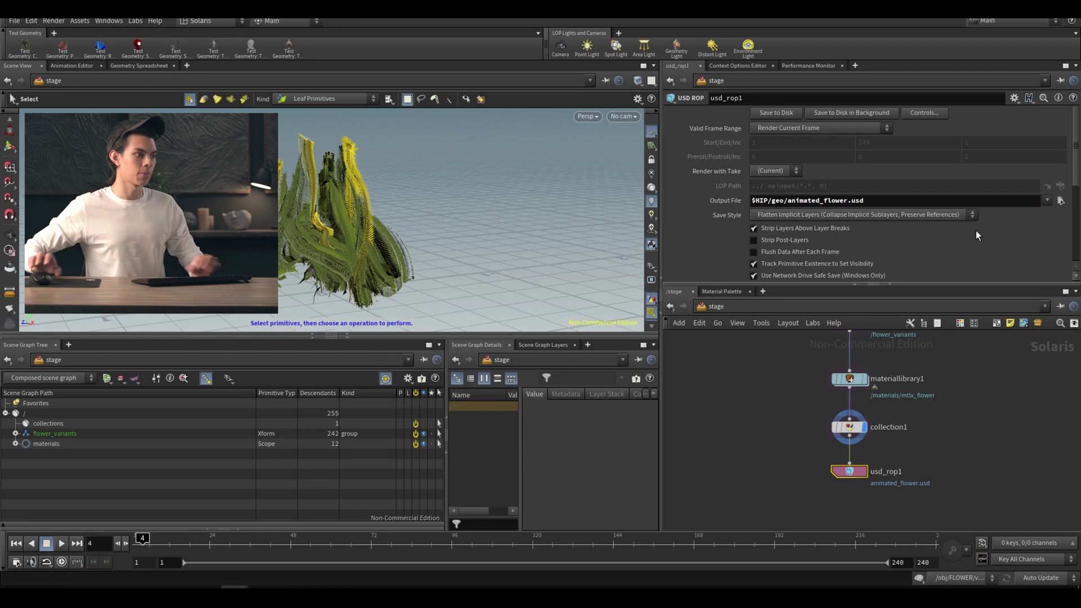
pyautogui.click(776, 112)
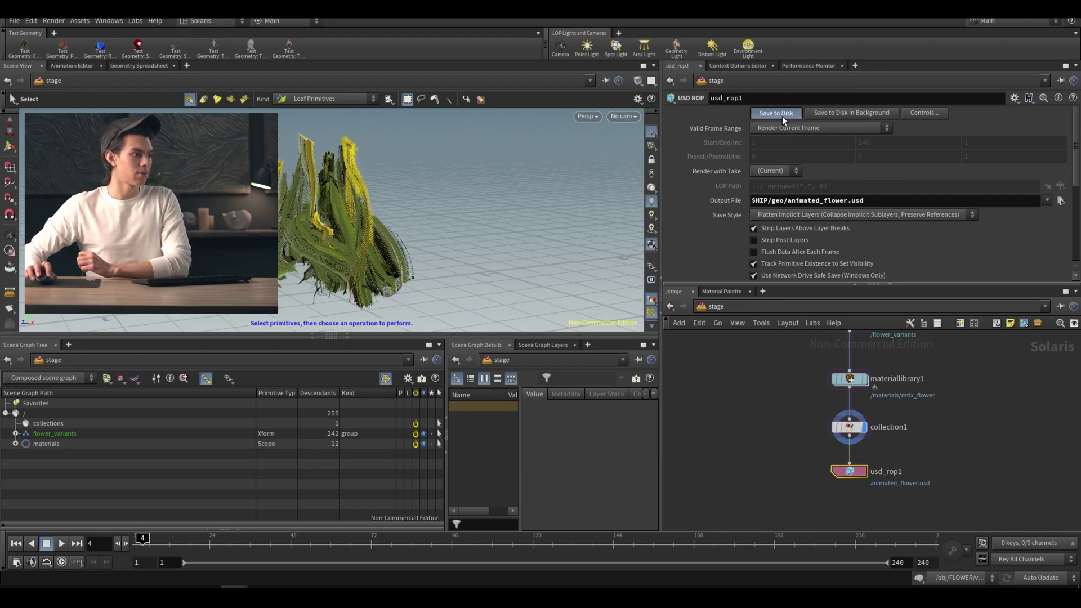
# Add a USD file import node beside usd_rop1, importing as a Sublayer.
pyautogui.moveTo(757, 503); pyautogui.dragTo(806, 463, button='middle')
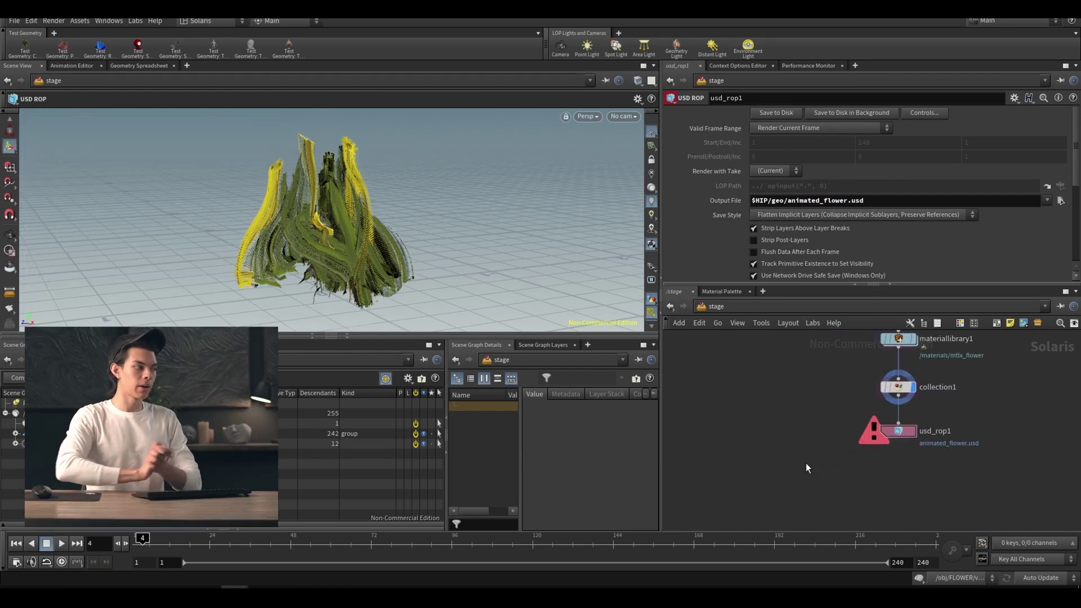
pyautogui.press('Tab')
pyautogui.write('usd')
pyautogui.press('Return')
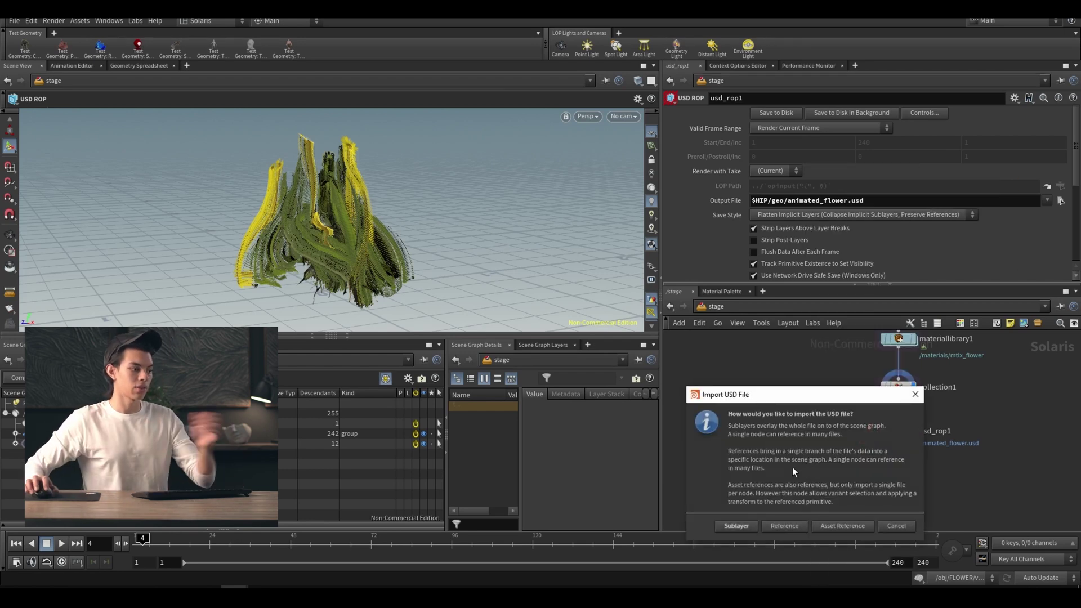
pyautogui.click(737, 526)
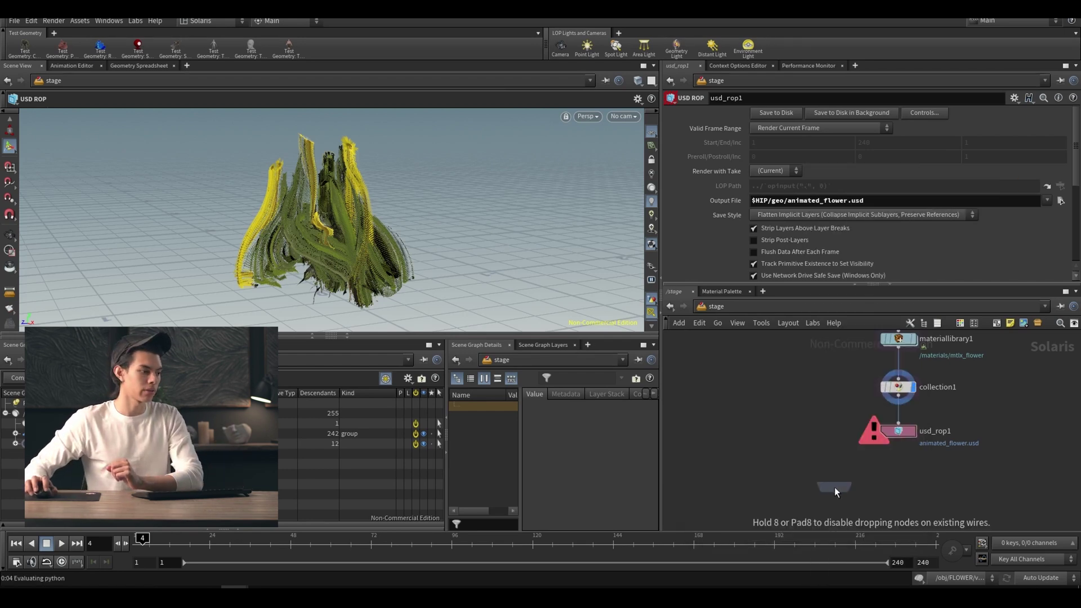
pyautogui.click(771, 432)
# Load $HIP/geo/animated_flower.usdnc into the Sublayer node file1, display it and inspect the loaded flowers.
pyautogui.click(1052, 186)
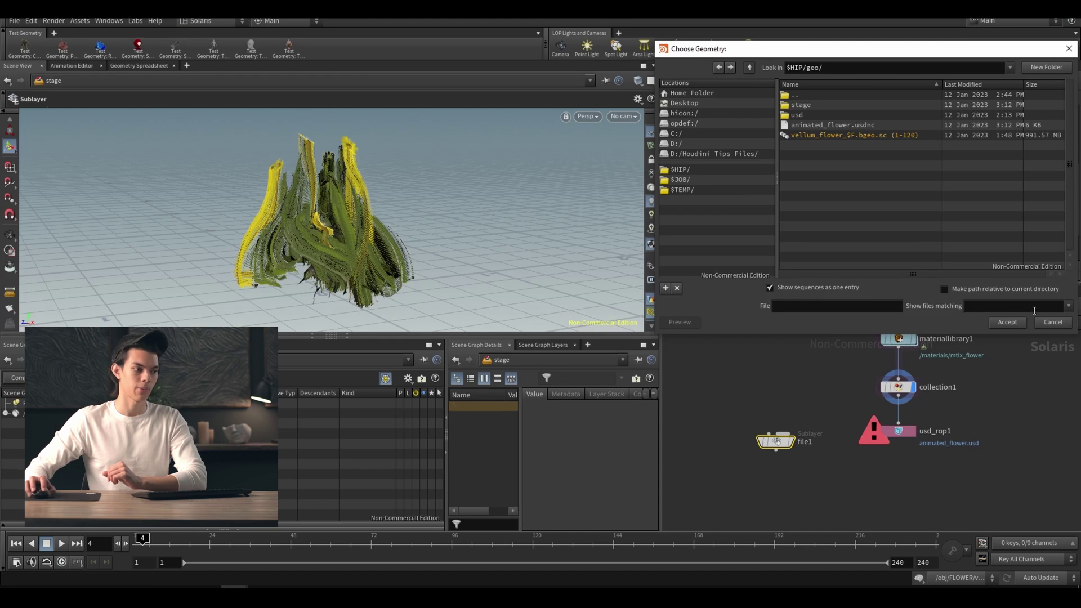
pyautogui.click(828, 125)
pyautogui.click(1003, 325)
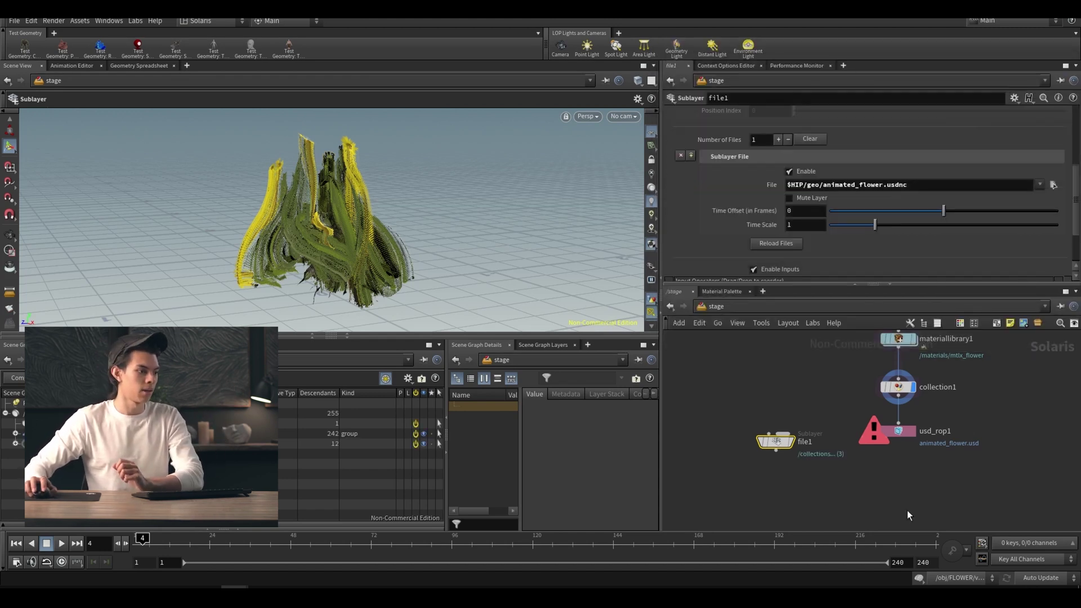
pyautogui.click(789, 443)
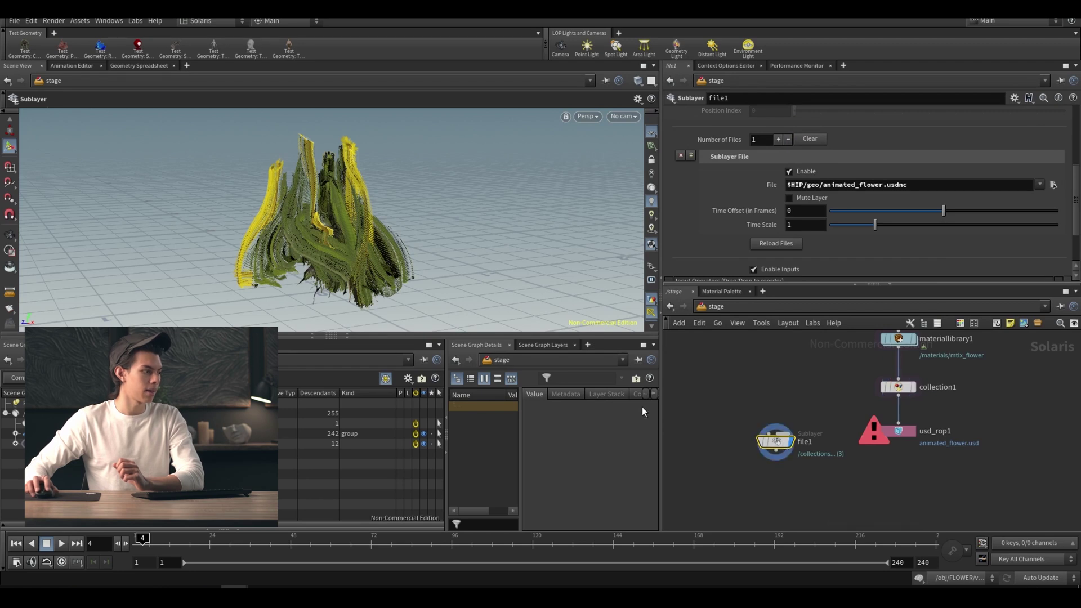
pyautogui.click(10, 235)
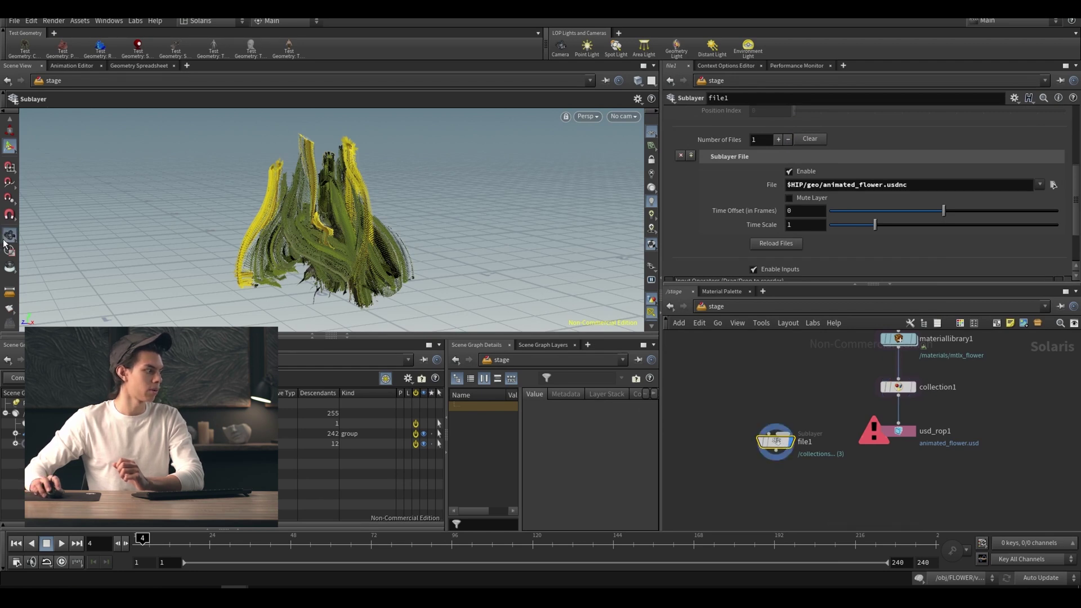
pyautogui.moveTo(392, 216); pyautogui.dragTo(383, 214)
# Add an Instancer node below file1 and wire file1 into its second input.
pyautogui.press('Tab')
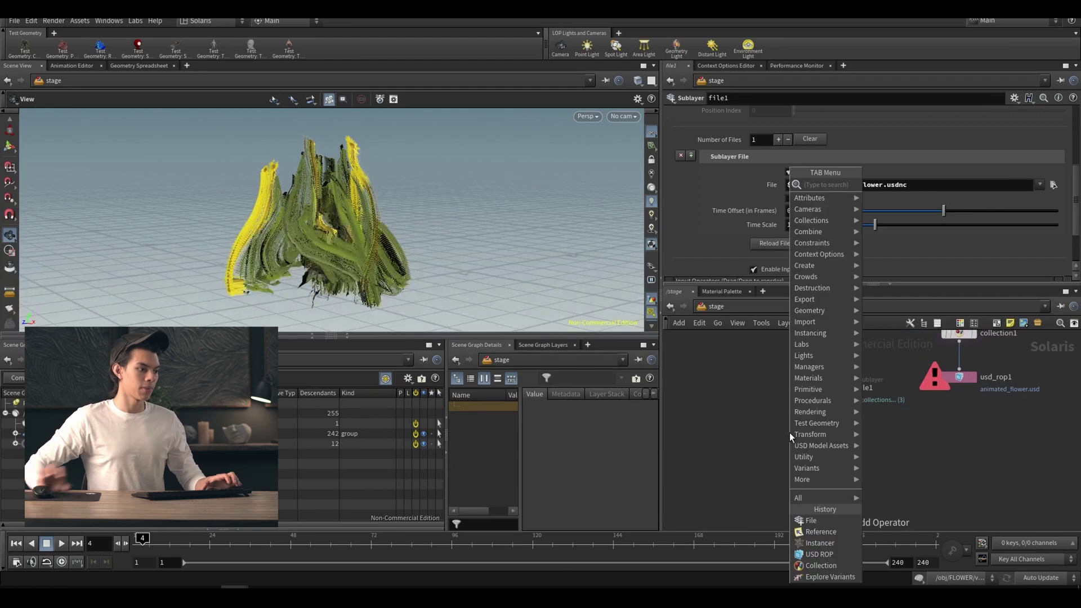
pyautogui.write('instan')
pyautogui.press('Return')
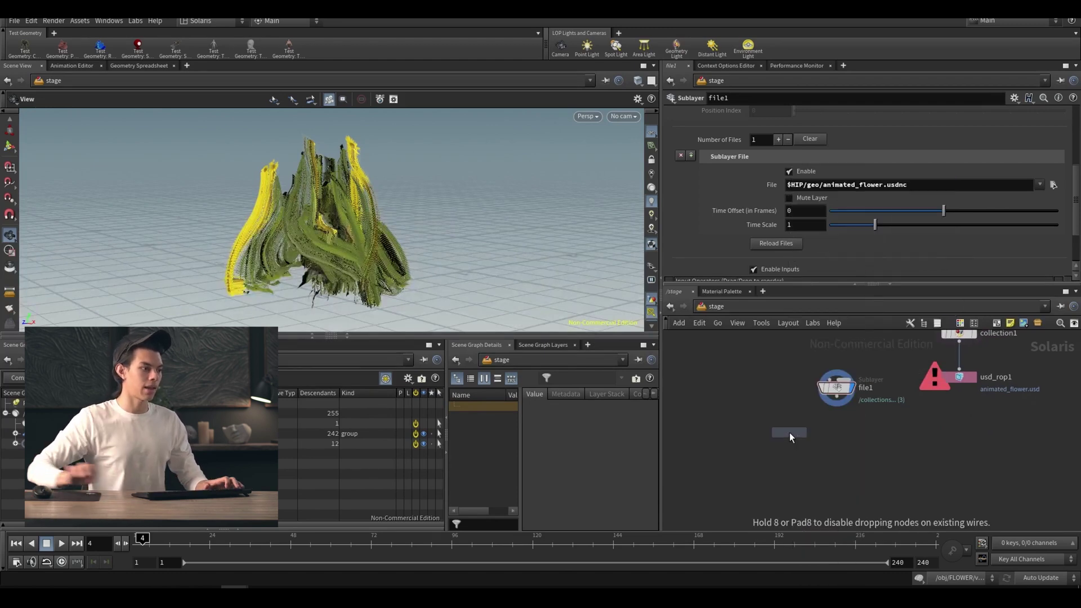
pyautogui.click(781, 433)
pyautogui.moveTo(840, 400); pyautogui.dragTo(782, 439)
# Set the Instancer's location source to External SOP with the SOP path /obj/INSTANCING_POINTS/INSTANCE_POINTS and inspect the instanced flowers.
pyautogui.click(794, 189)
pyautogui.click(785, 212)
pyautogui.click(795, 190)
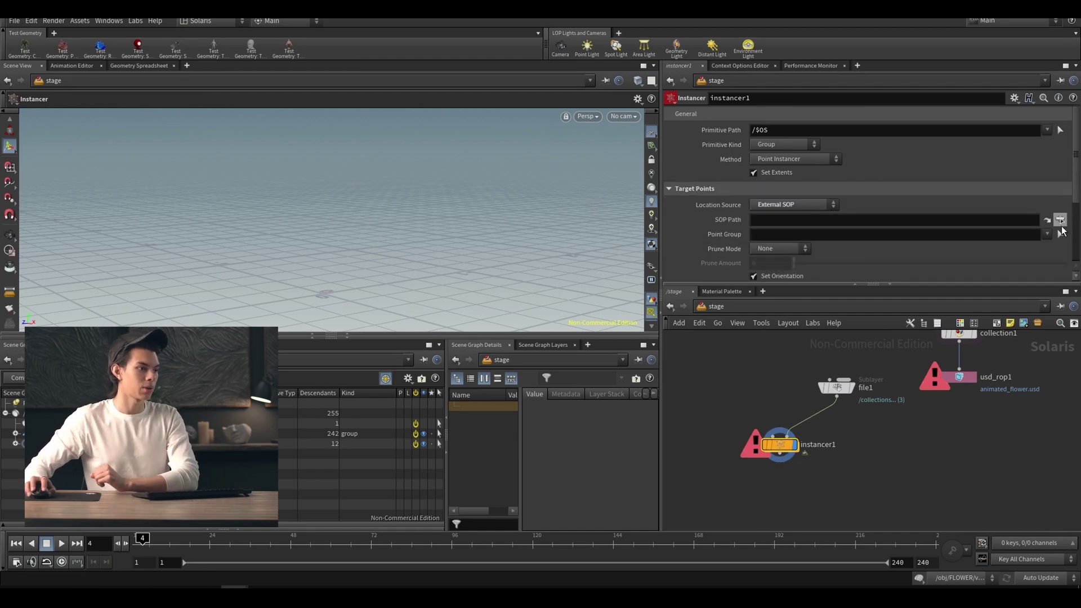
pyautogui.click(1060, 220)
pyautogui.click(963, 178)
pyautogui.click(963, 177)
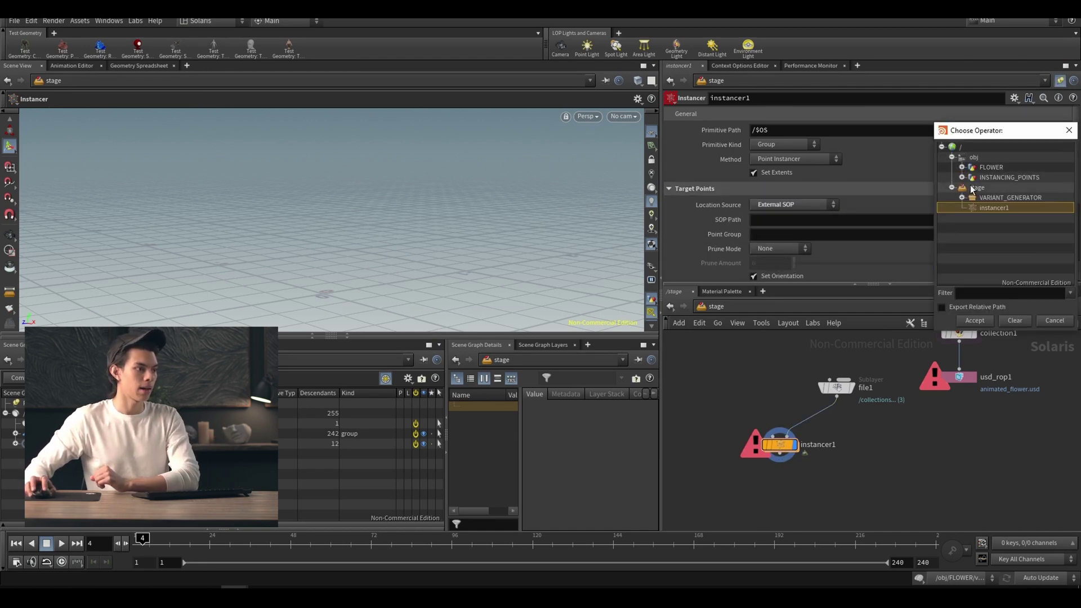
pyautogui.click(963, 177)
pyautogui.doubleClick(1008, 187)
pyautogui.moveTo(402, 226); pyautogui.dragTo(414, 196)
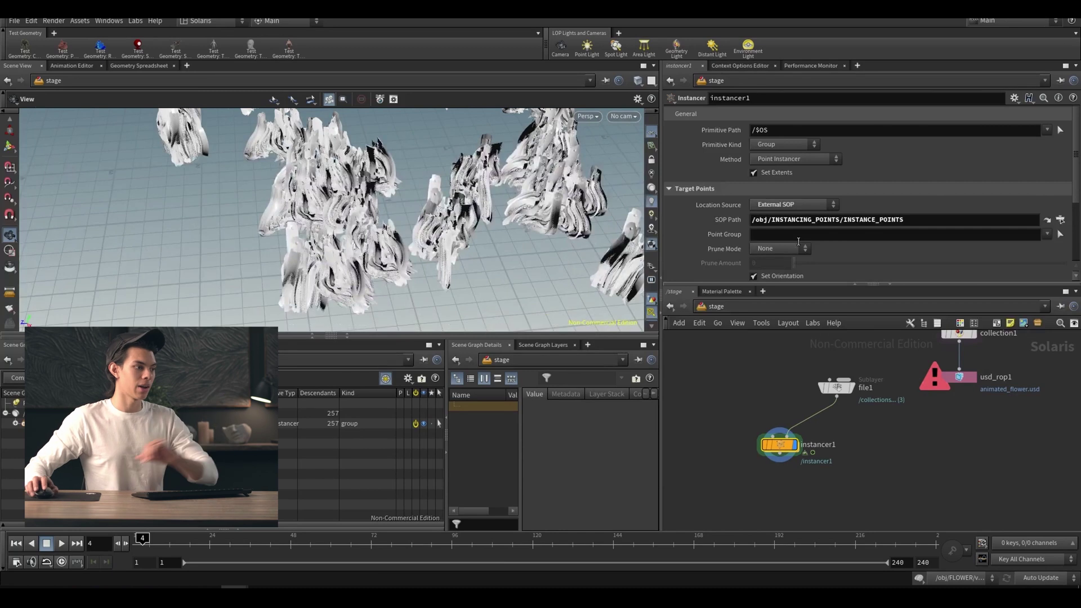
# Replace the Instancer's Prototype Primitives expression with %flower_collection.
pyautogui.scroll(-3, 731, 255)
pyautogui.scroll(-1, 717, 257)
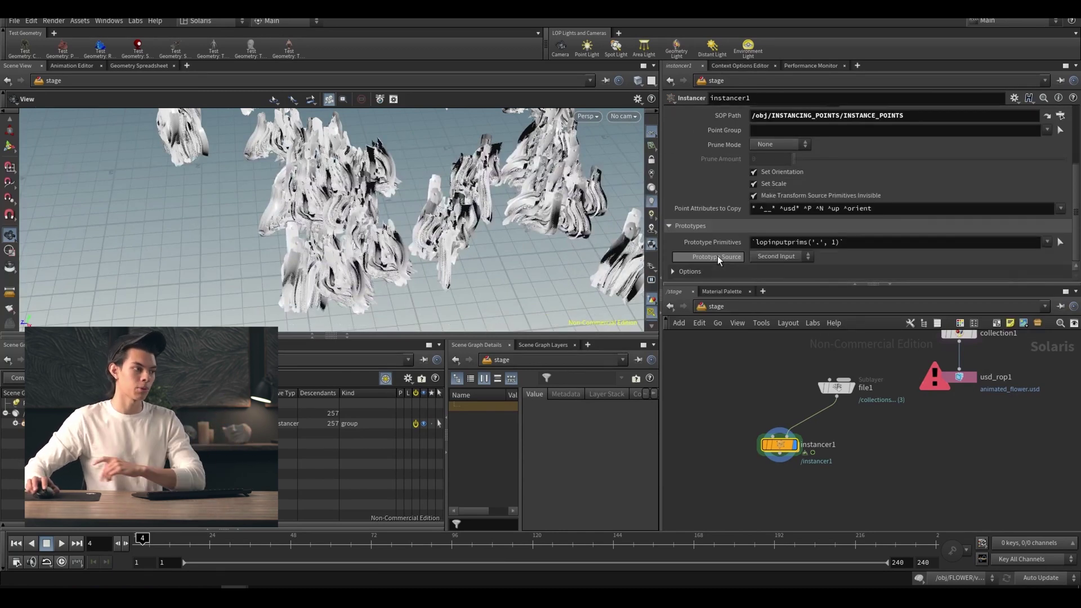
pyautogui.moveTo(812, 381); pyautogui.dragTo(800, 408, button='middle')
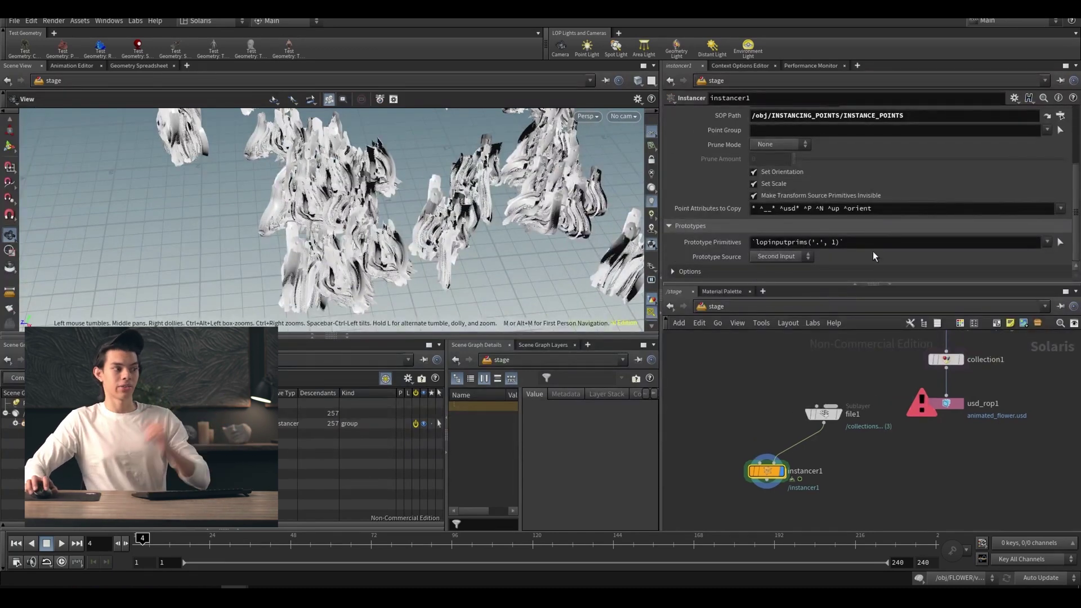
pyautogui.moveTo(753, 242); pyautogui.dragTo(848, 242)
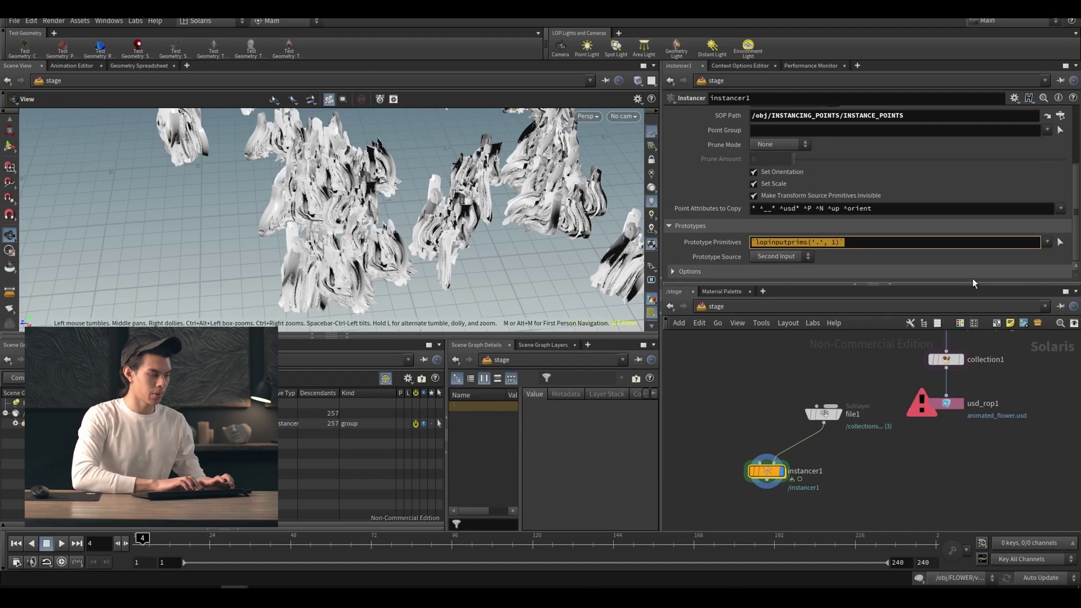
pyautogui.press('BackSpace')
pyautogui.write('%flower_collection')
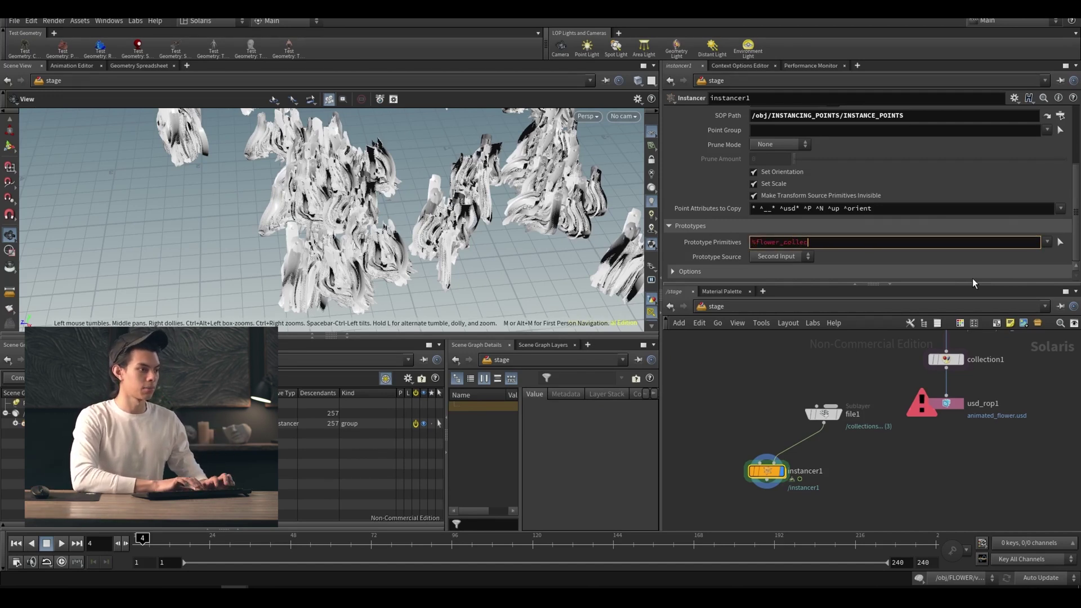
pyautogui.press('Return')
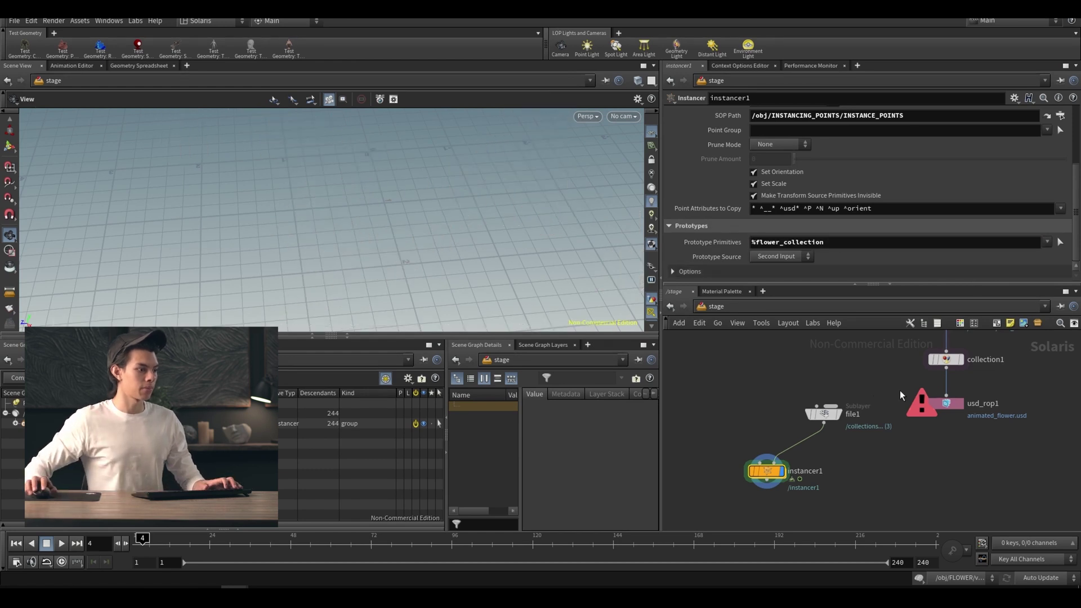
# Set the Instancer's Prototype Index to Name Attribute, disable Only Copy Specified Prototype Primitives, and check the instances over the timeline.
pyautogui.click(688, 271)
pyautogui.click(784, 255)
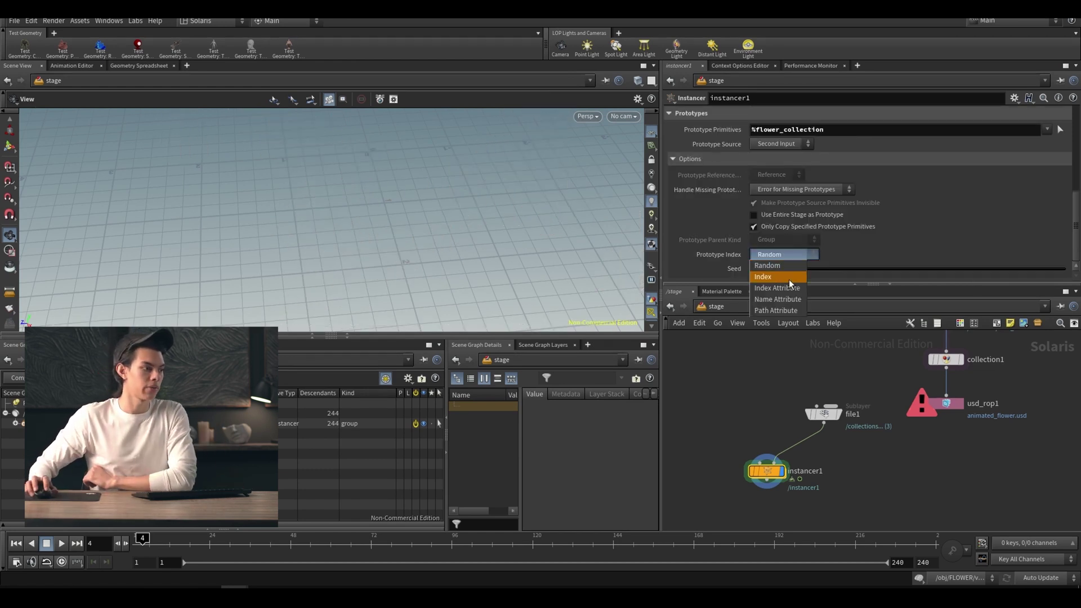
pyautogui.click(779, 298)
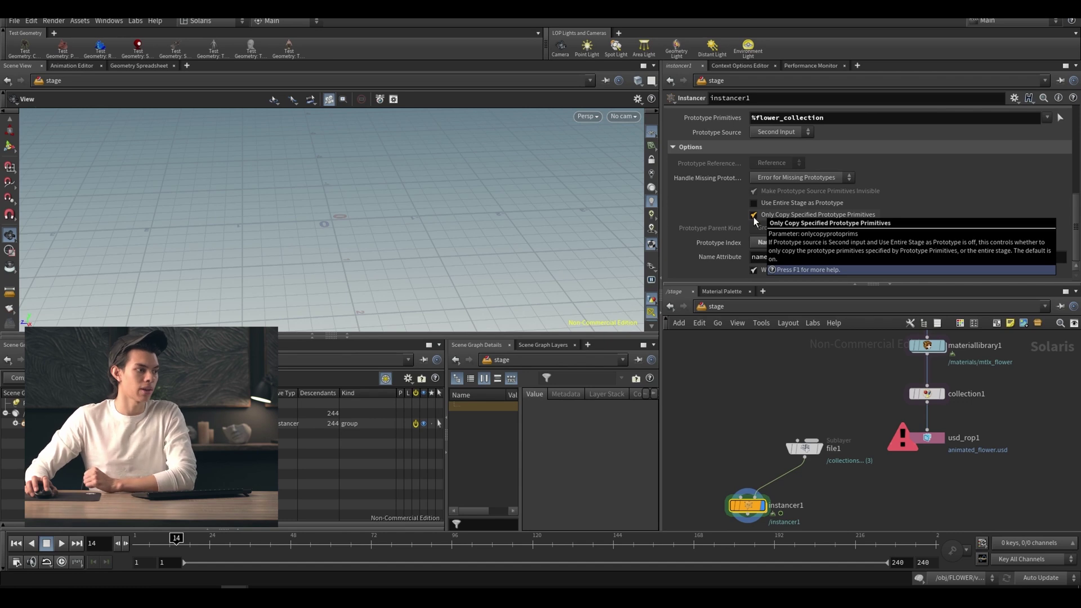
pyautogui.click(754, 216)
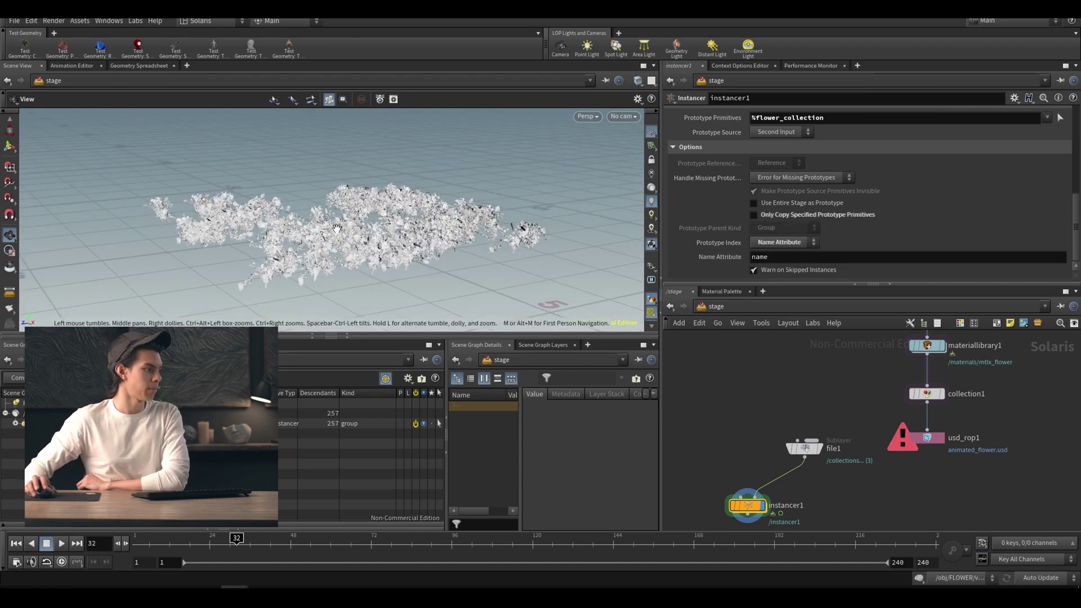
pyautogui.moveTo(138, 543); pyautogui.dragTo(378, 545)
# Inspect attribwrangle1 in /obj/INSTANCING_POINTS and how its intensity attribute drives the points over the timeline.
pyautogui.click(784, 304)
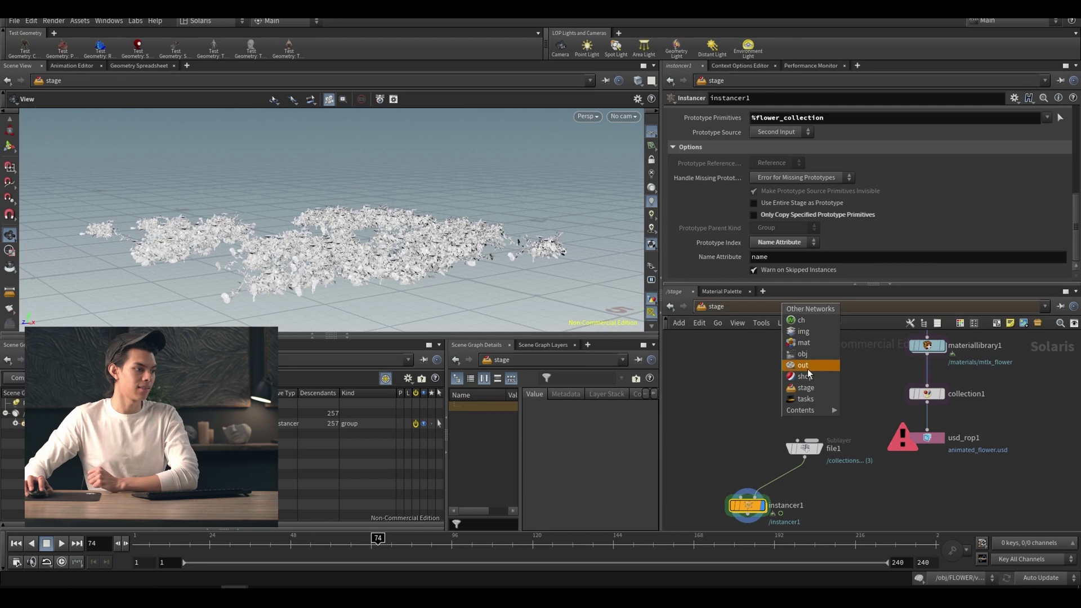
pyautogui.click(825, 354)
pyautogui.doubleClick(775, 428)
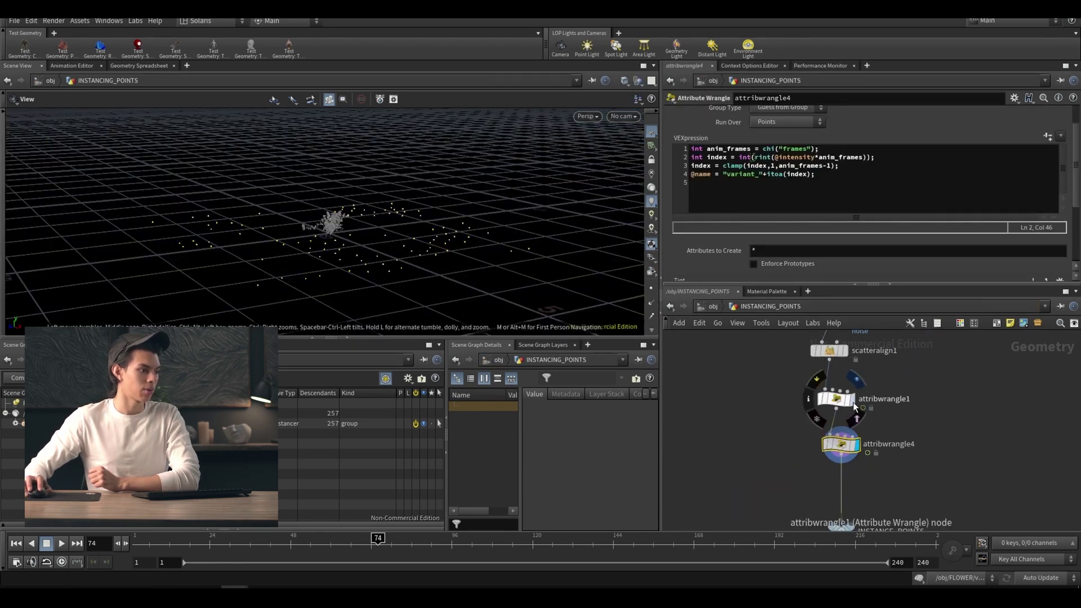
pyautogui.click(848, 400)
pyautogui.click(347, 338)
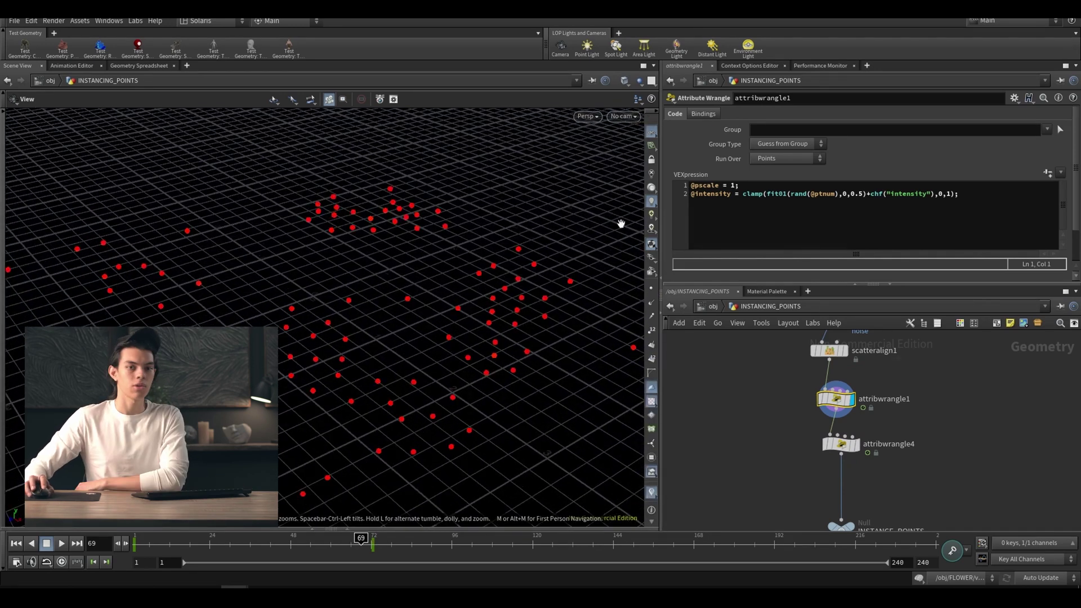
pyautogui.hotkey('ctrl', 'Up')
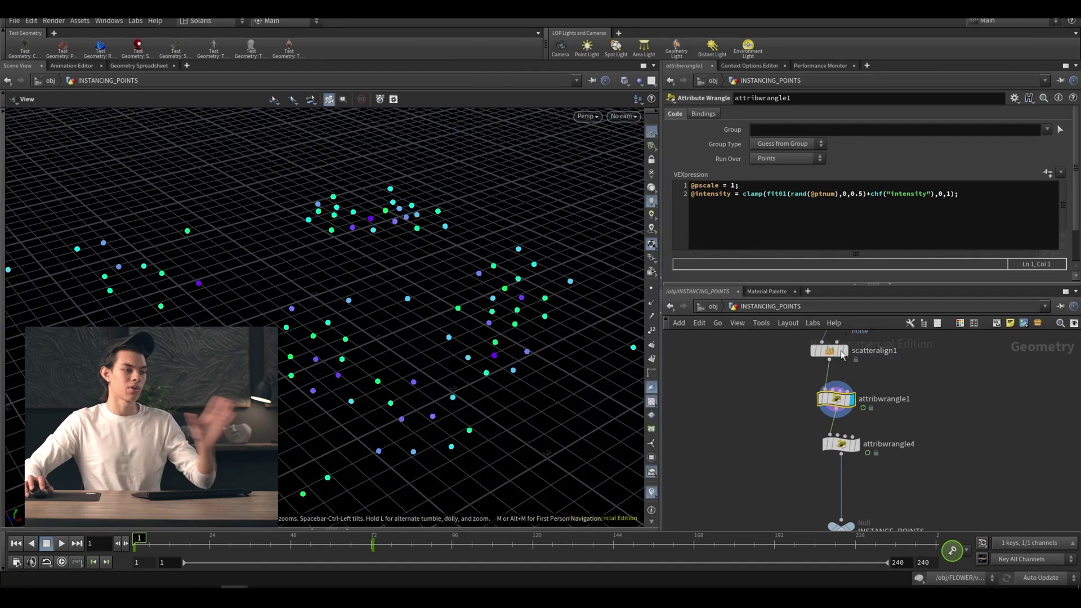
# Return to the stage network and advance to frame 62 to check the instanced flowers.
pyautogui.click(715, 306)
pyautogui.click(744, 378)
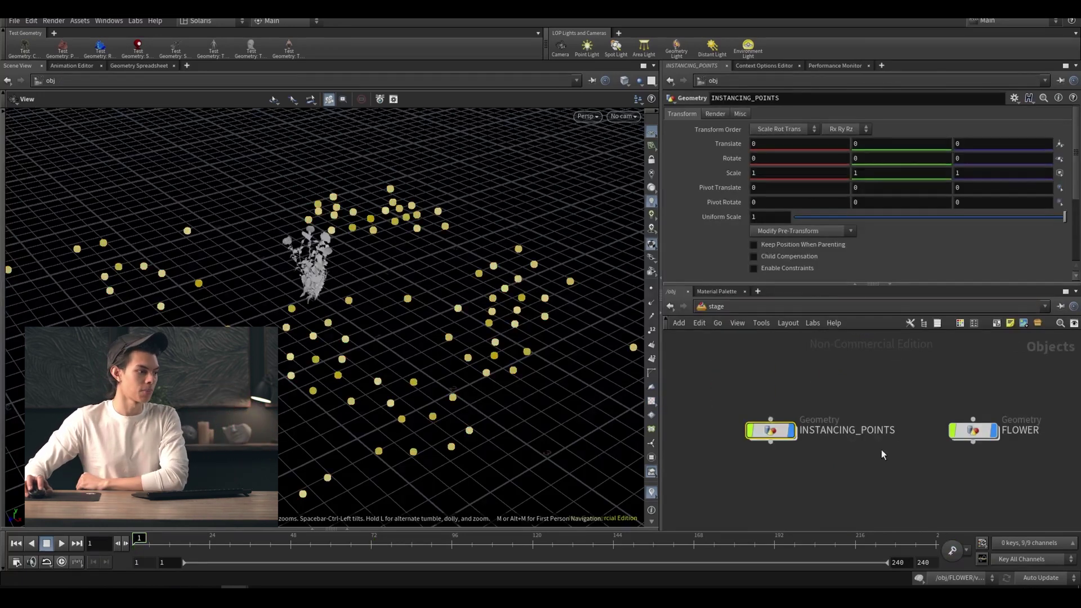
pyautogui.moveTo(161, 539); pyautogui.dragTo(337, 536)
pyautogui.moveTo(738, 507); pyautogui.dragTo(782, 421, button='middle')
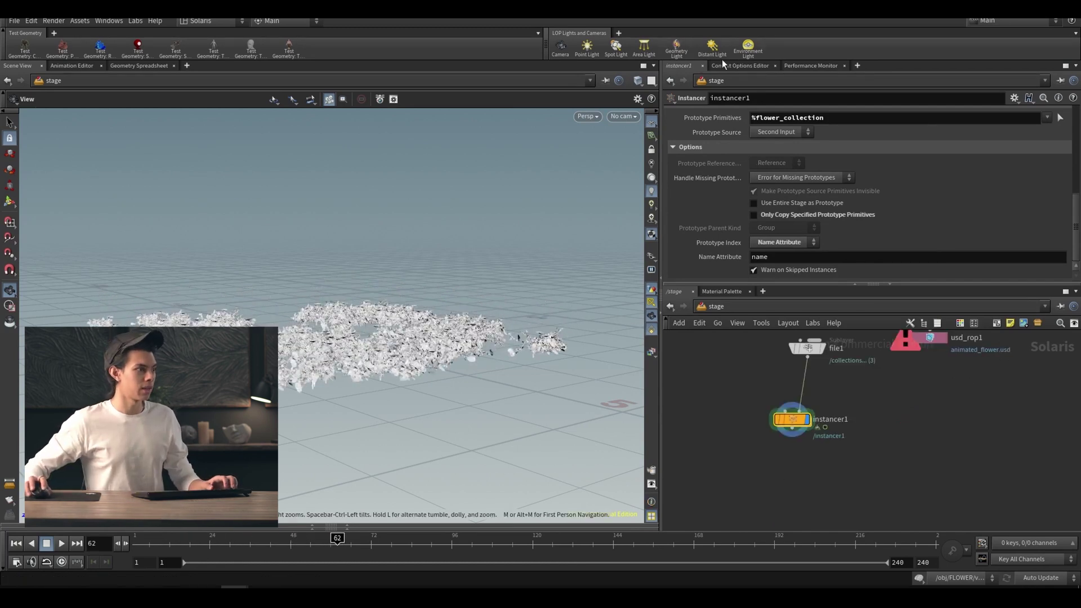
# Add a dome light textured with hilly_terrain_01_4k.hdr below instancer1 and preview the flowers with the Karma renderer.
pyautogui.click(758, 51)
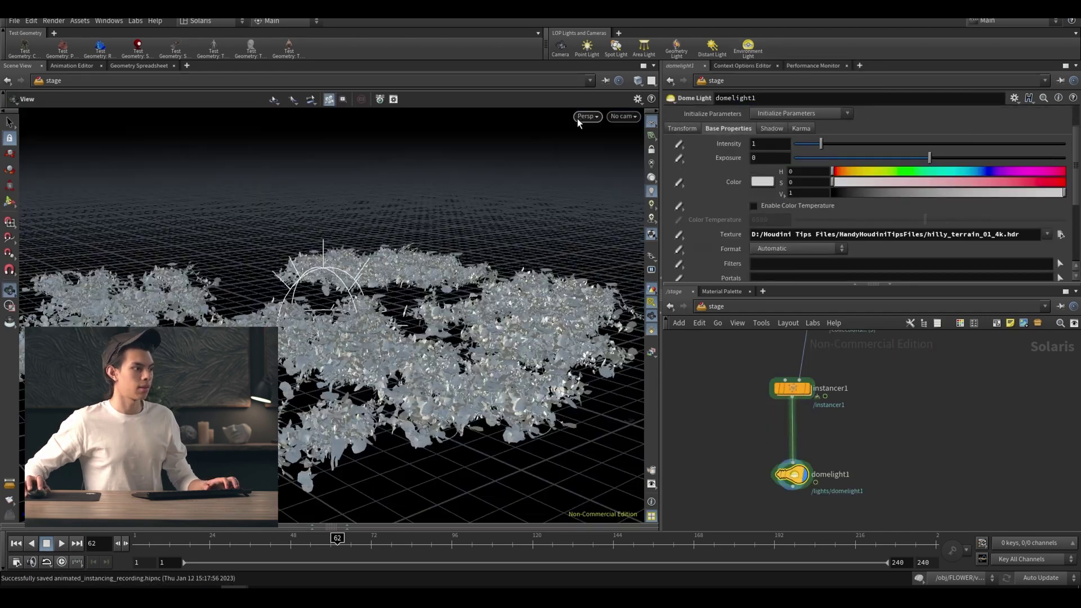
pyautogui.click(578, 116)
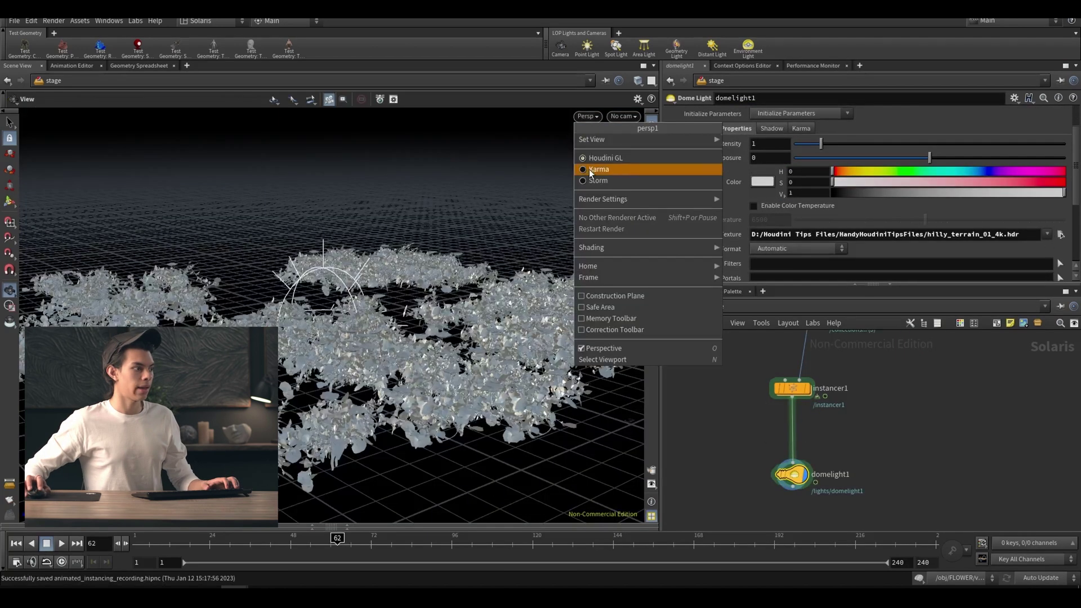
pyautogui.click(589, 169)
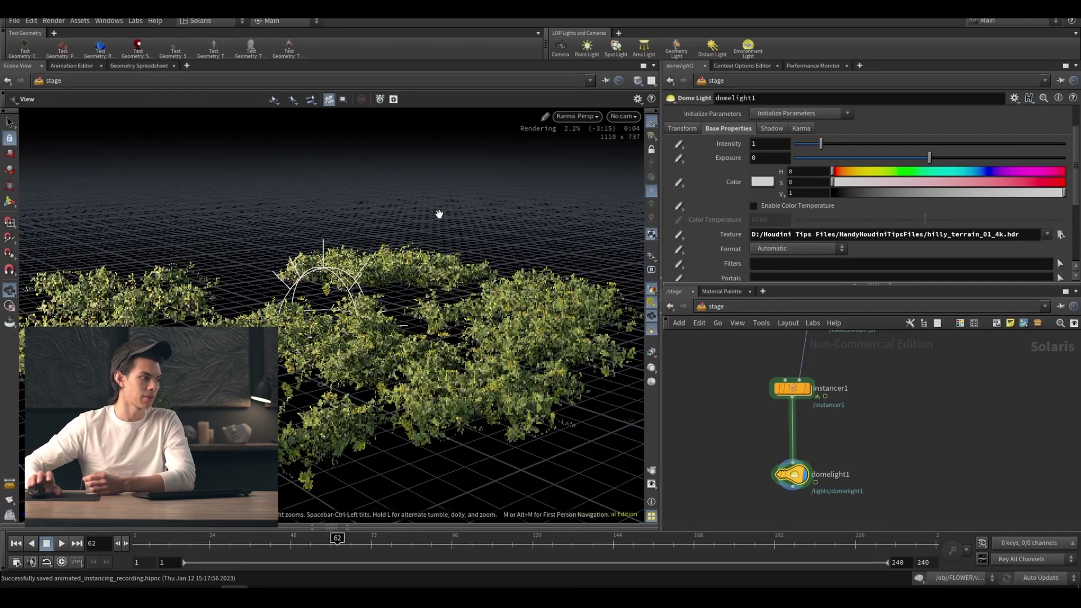
pyautogui.moveTo(439, 214); pyautogui.dragTo(339, 352, button='right')
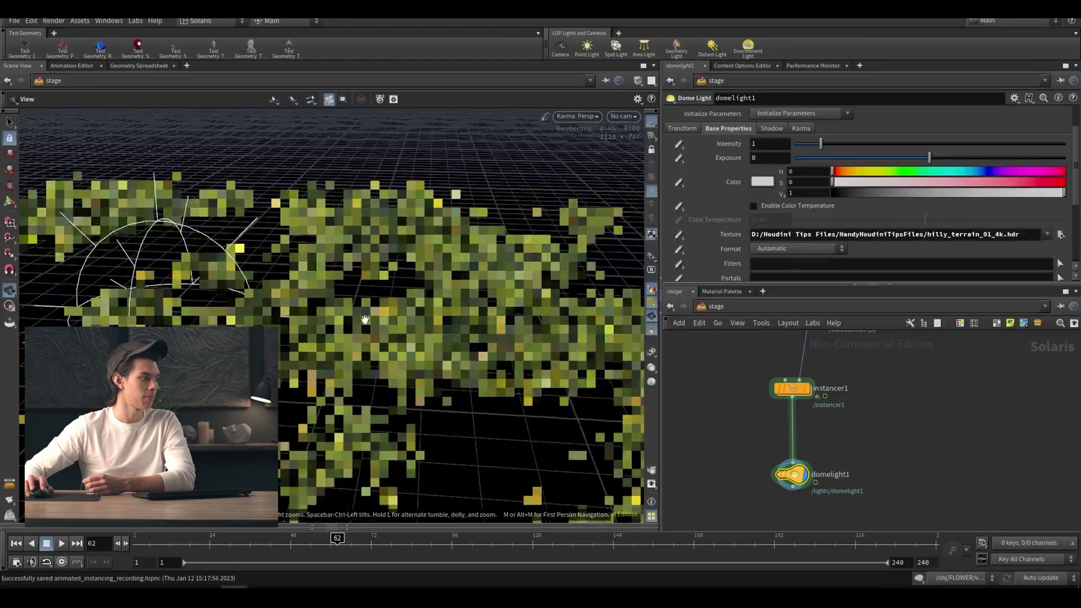
pyautogui.moveTo(339, 352); pyautogui.dragTo(502, 343)
# Add Karma render settings below domelight1 and set the Rendering Engine to XPU Engine (Beta).
pyautogui.moveTo(885, 467); pyautogui.dragTo(885, 430, button='middle')
pyautogui.press('Tab')
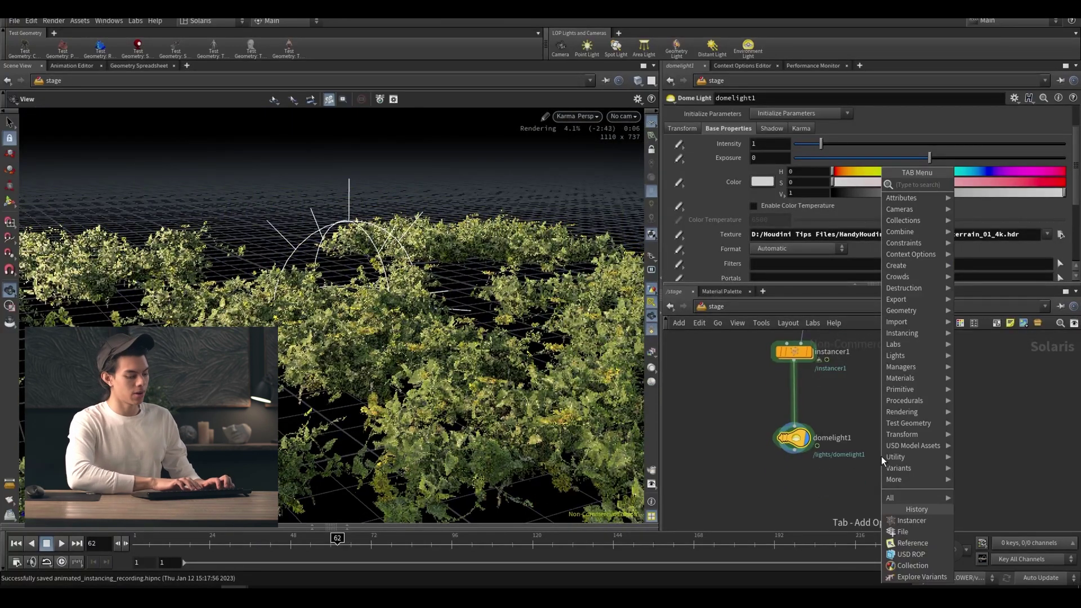
pyautogui.write('karm')
pyautogui.press('Return')
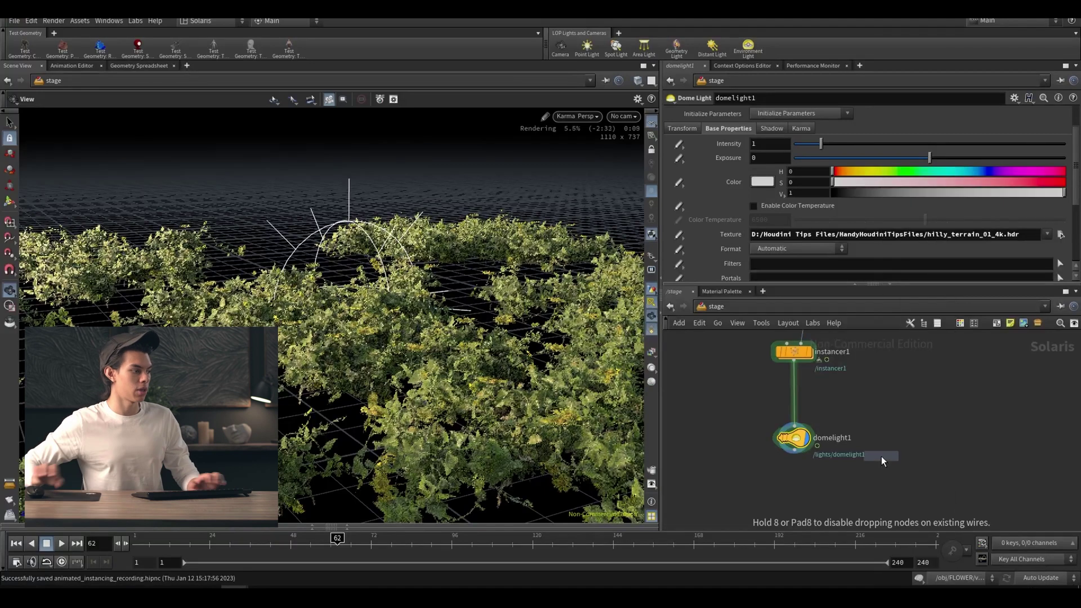
pyautogui.click(894, 454)
pyautogui.click(787, 206)
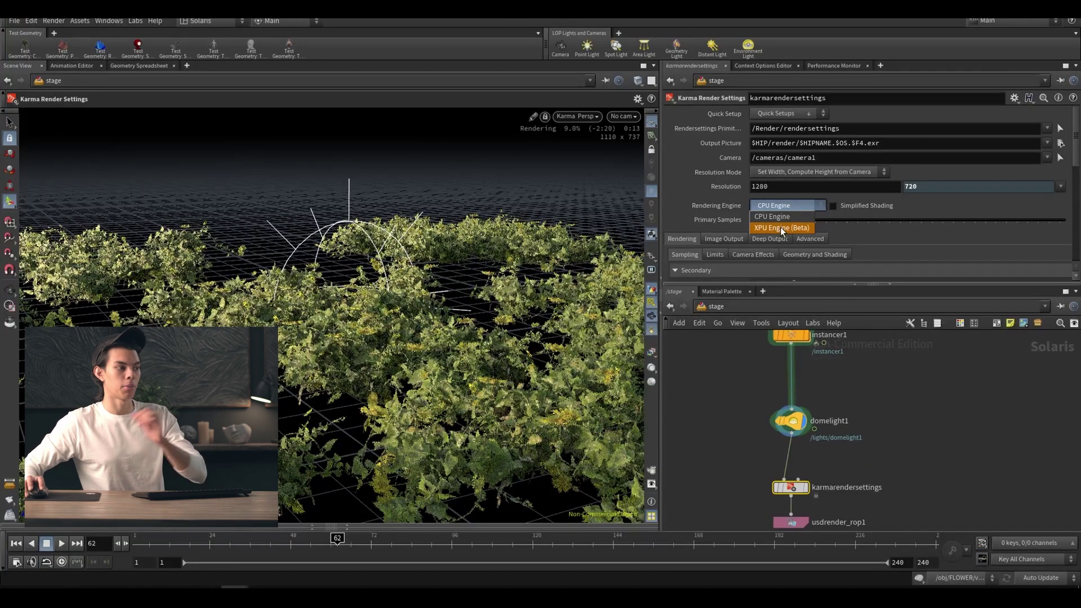
pyautogui.click(783, 227)
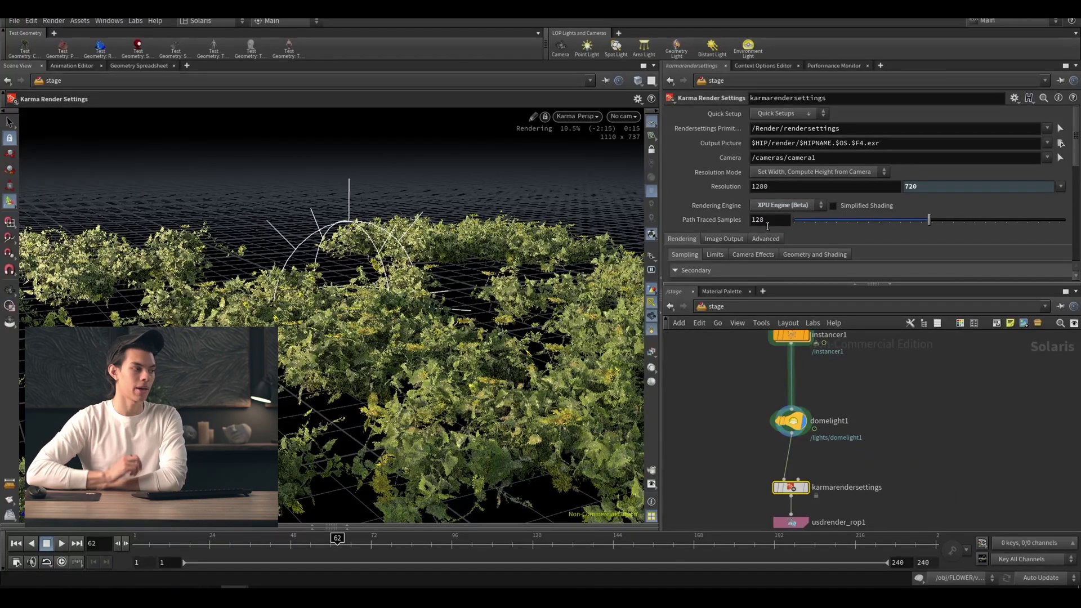
# Display the karmarendersettings node and inspect the instanced flowers up close in the XPU render.
pyautogui.press('Escape')
pyautogui.moveTo(462, 313); pyautogui.dragTo(516, 404)
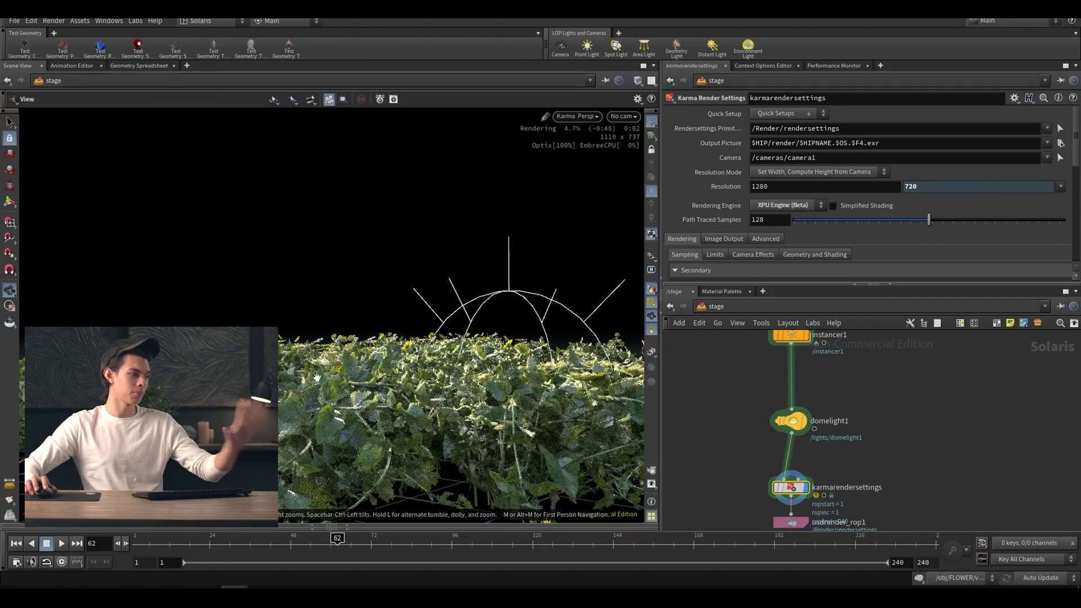
pyautogui.moveTo(328, 352); pyautogui.dragTo(381, 354)
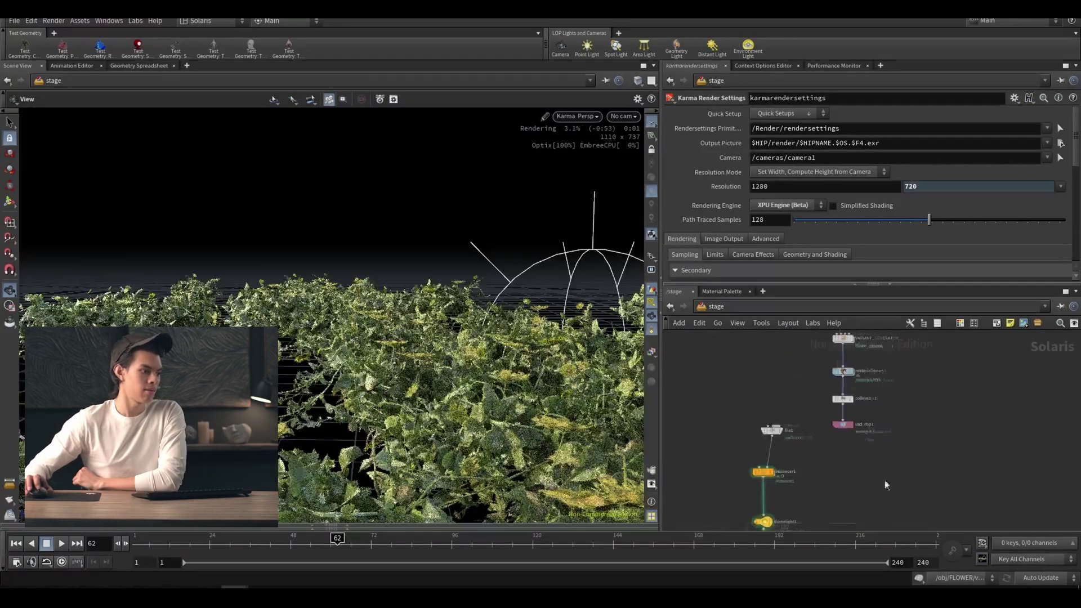
# Duplicate the VARIANT_GENERATOR, material library, collection and USD ROP chain beside the original.
pyautogui.scroll(2, 856, 422)
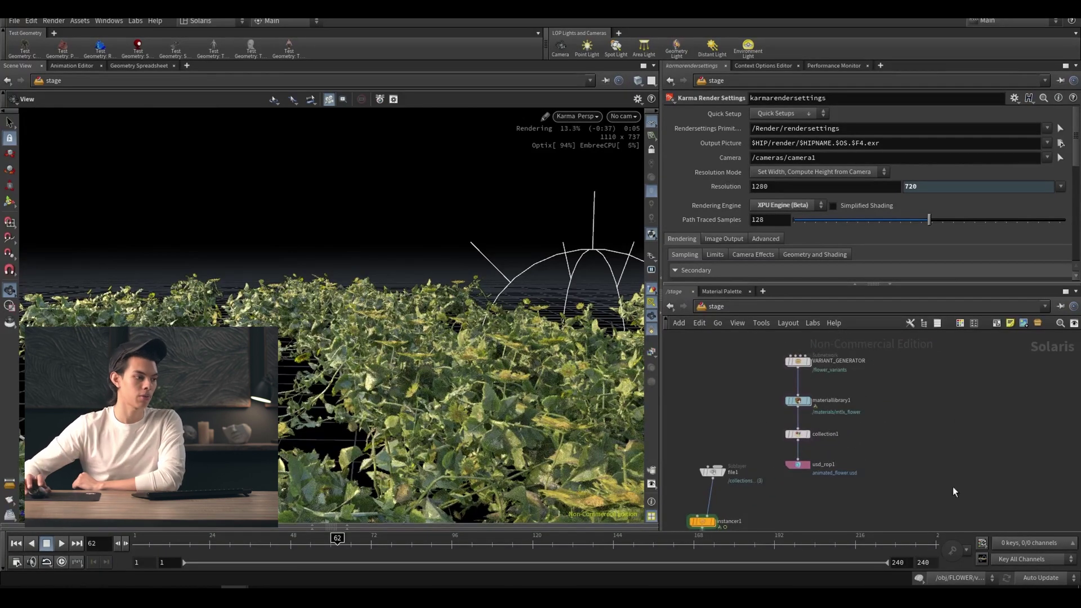
pyautogui.moveTo(775, 510); pyautogui.dragTo(910, 364)
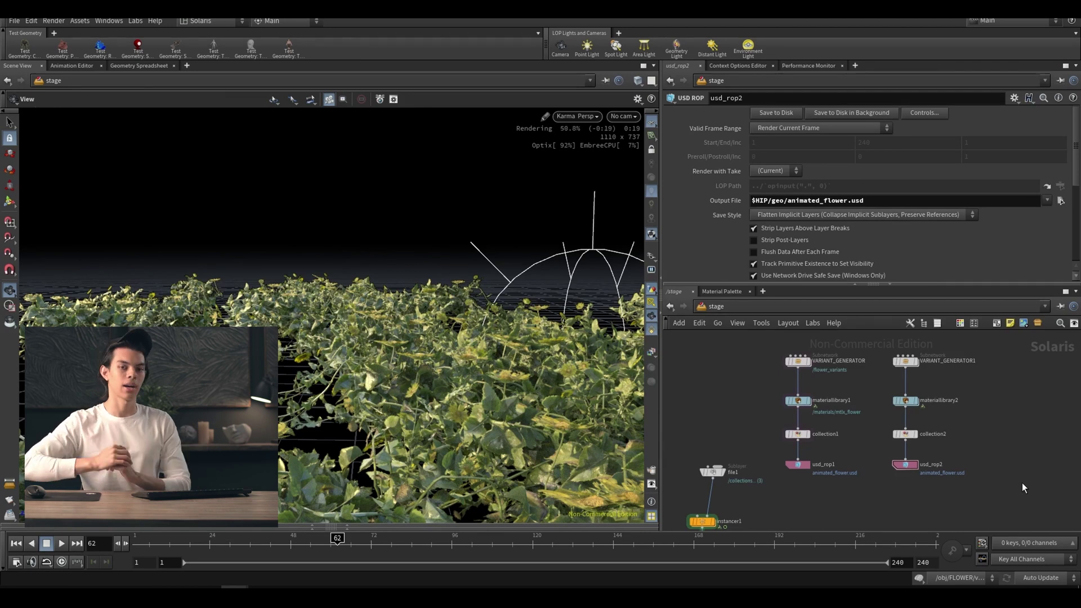
pyautogui.moveTo(818, 492); pyautogui.dragTo(849, 418, button='middle')
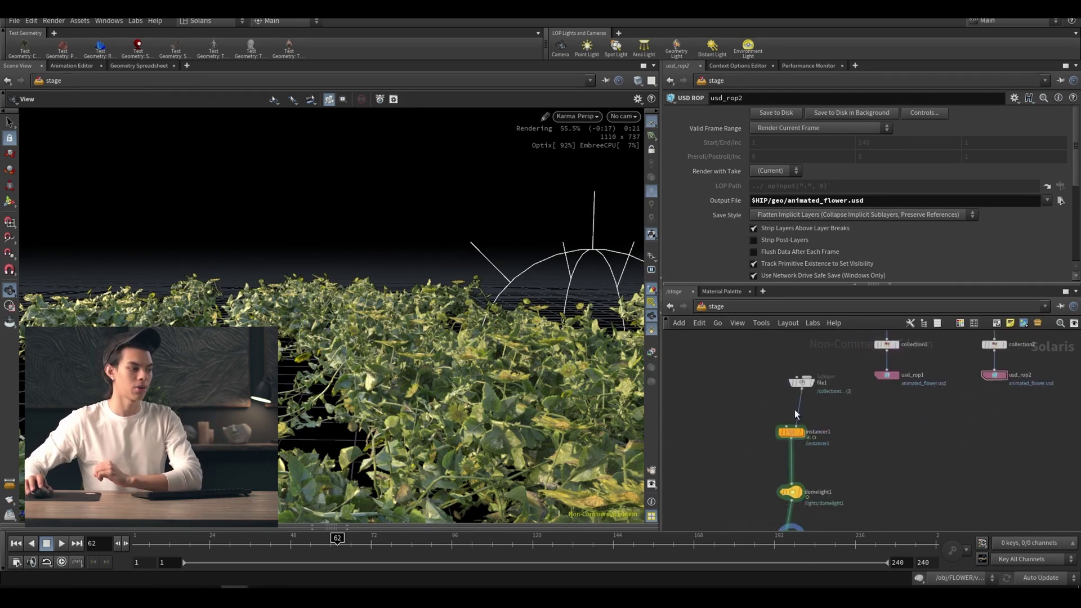